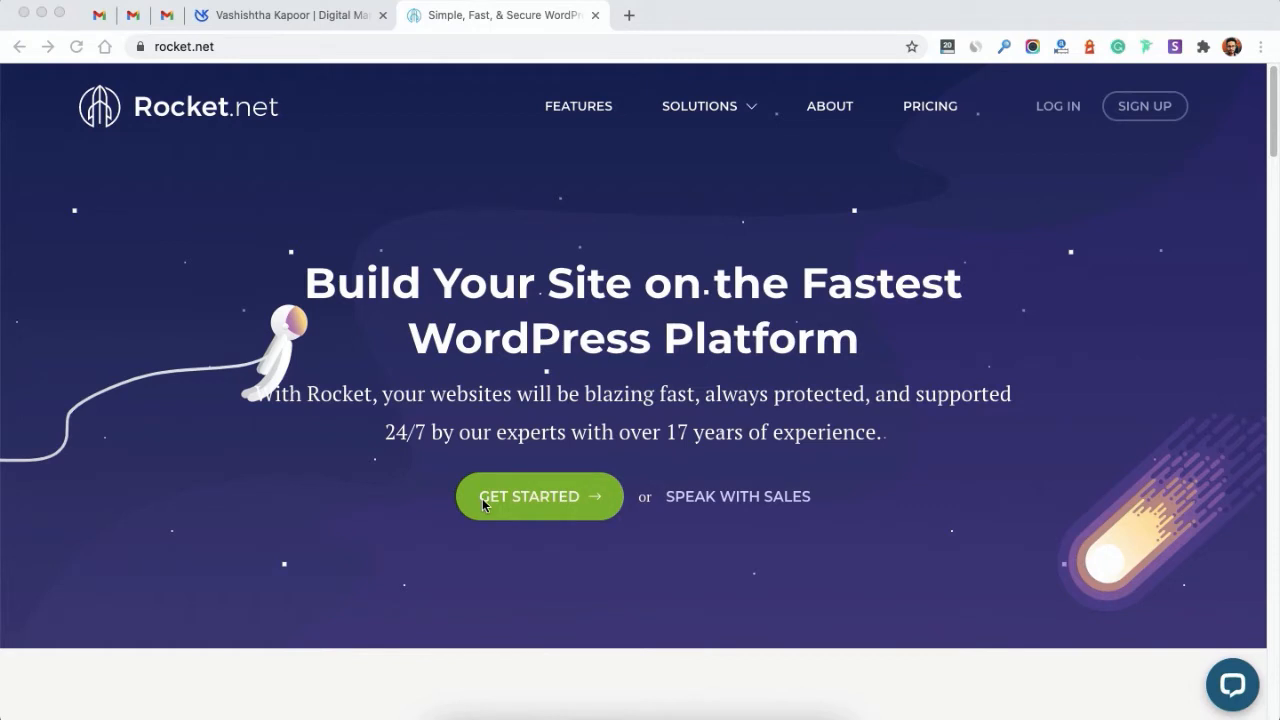
Step: Go from the Rocket.net homepage to the client-area login form via LOG IN
left_click(1050, 113)
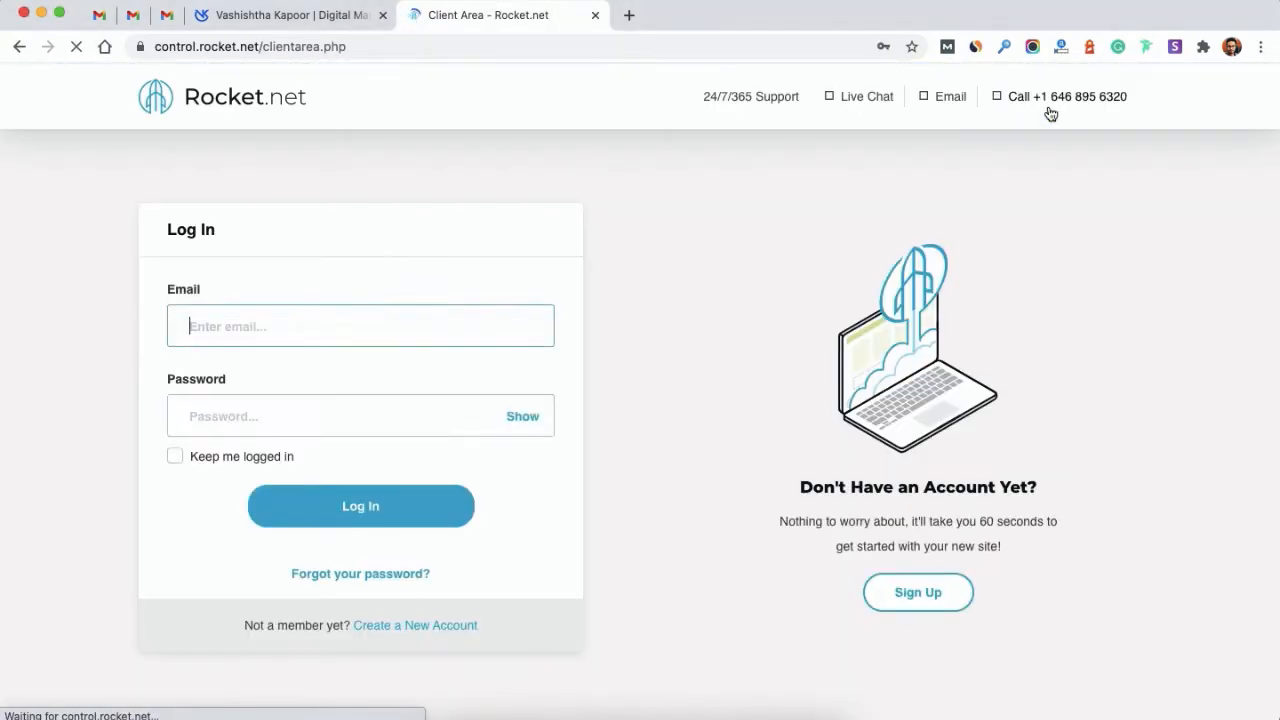
Step: Sign in with the saved credentials and review the dashboard's 500000 visitor allowance
left_click(341, 507)
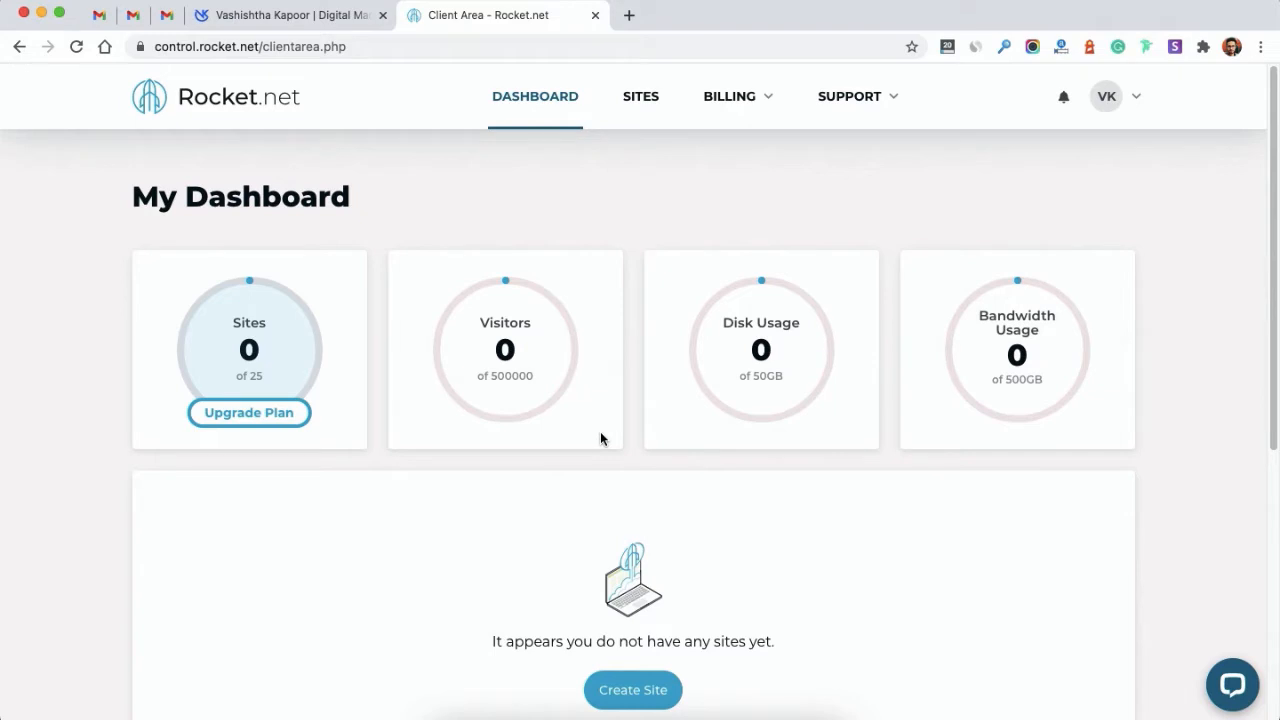
double_click(522, 378)
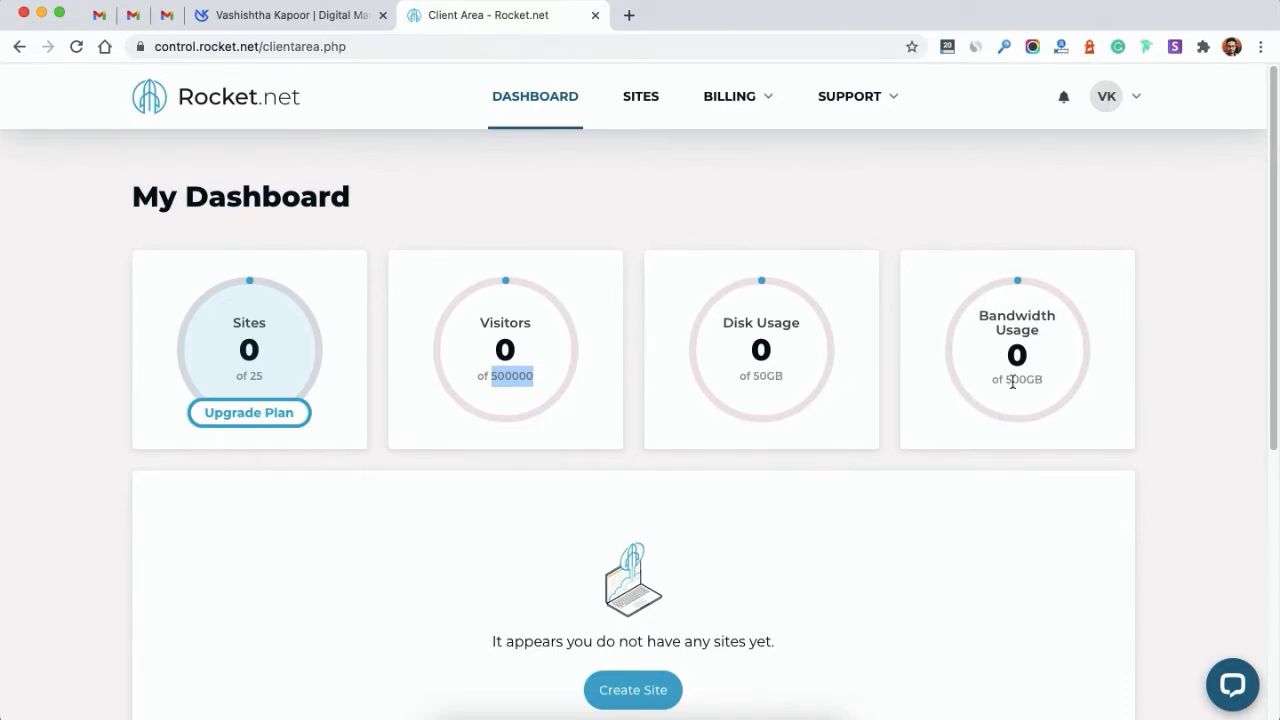
scroll(1012, 381, "down", 3)
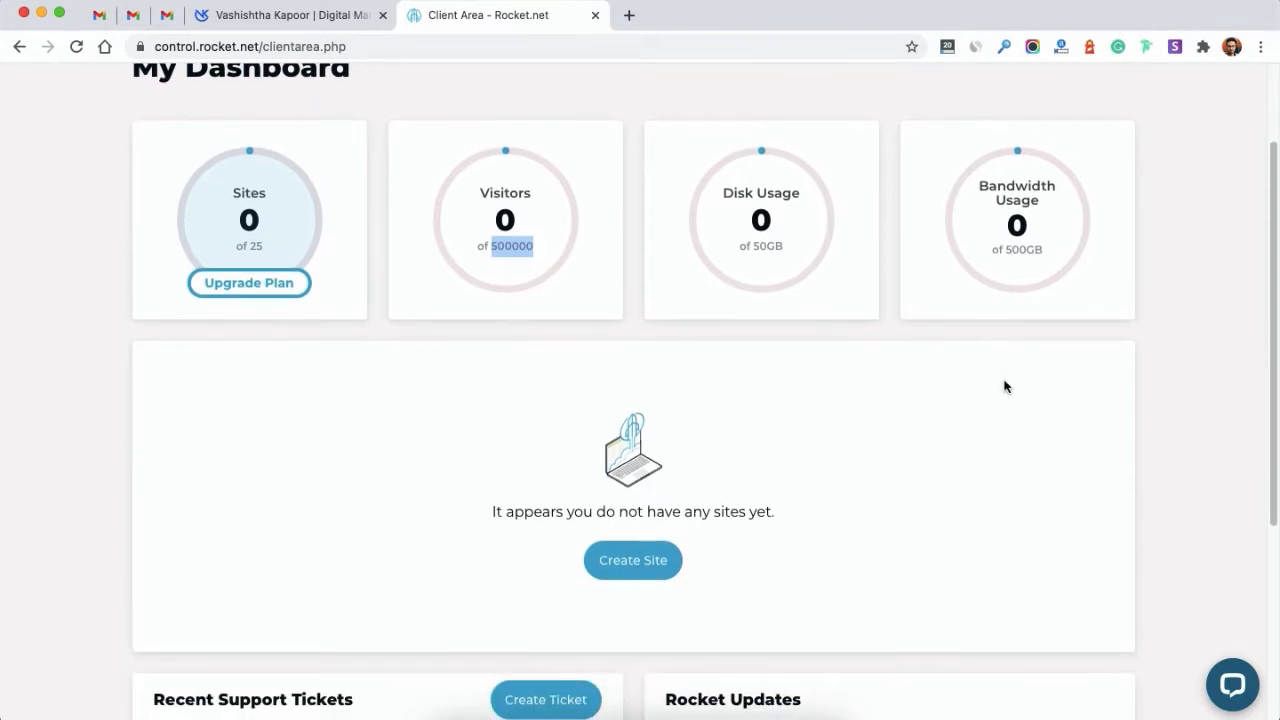
scroll(1049, 287, "up", 2)
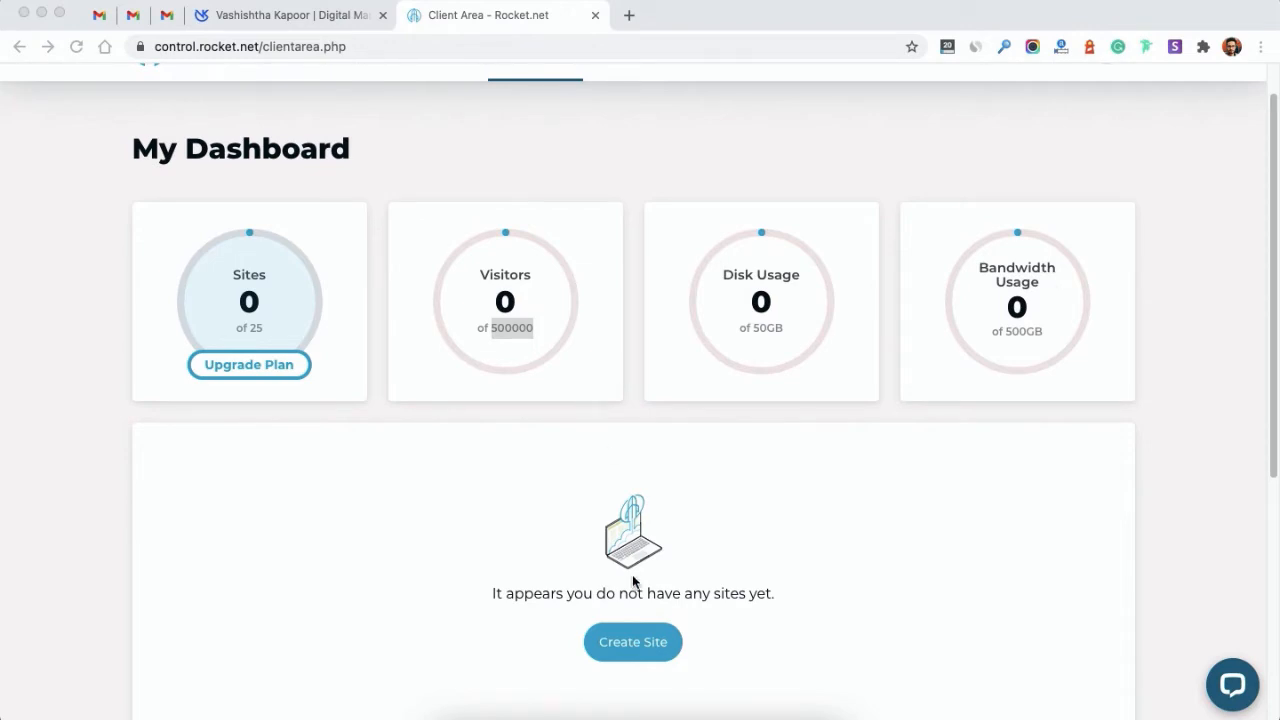
left_click(632, 641)
Step: Create a new site named Hstle.co located in EU - Amsterdam and continue to WordPress details
left_click(632, 641)
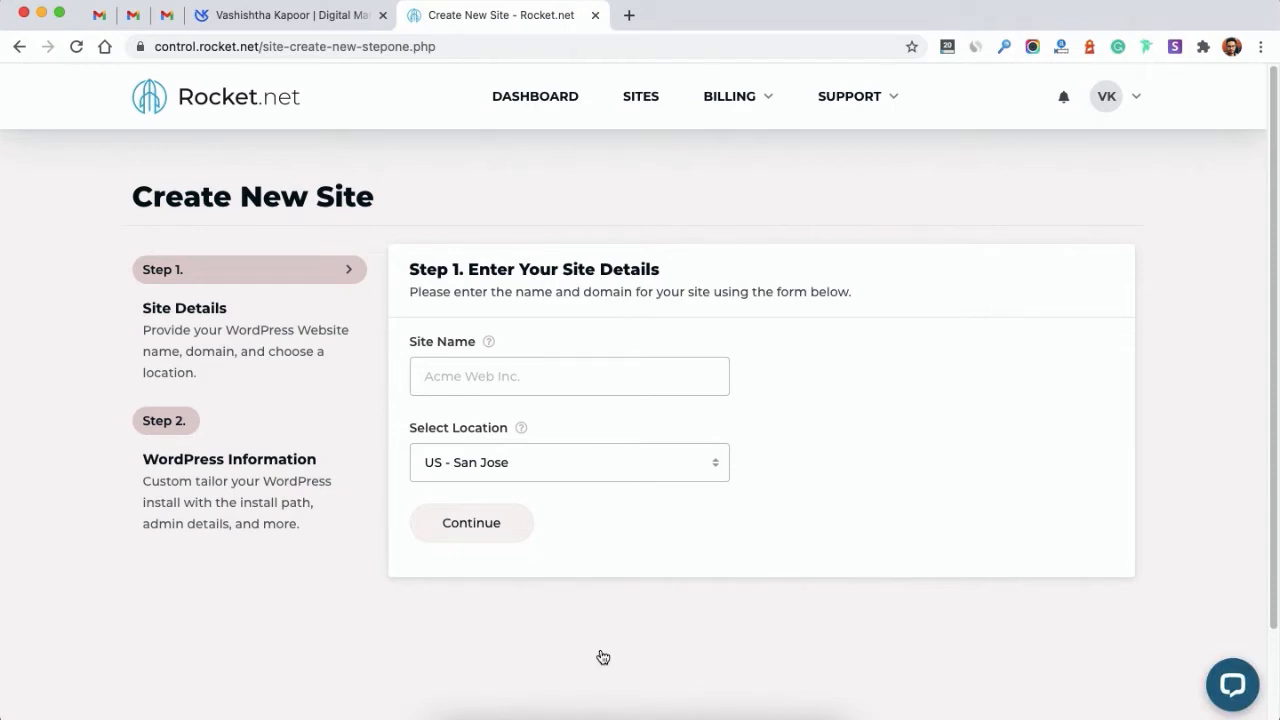
left_click(531, 475)
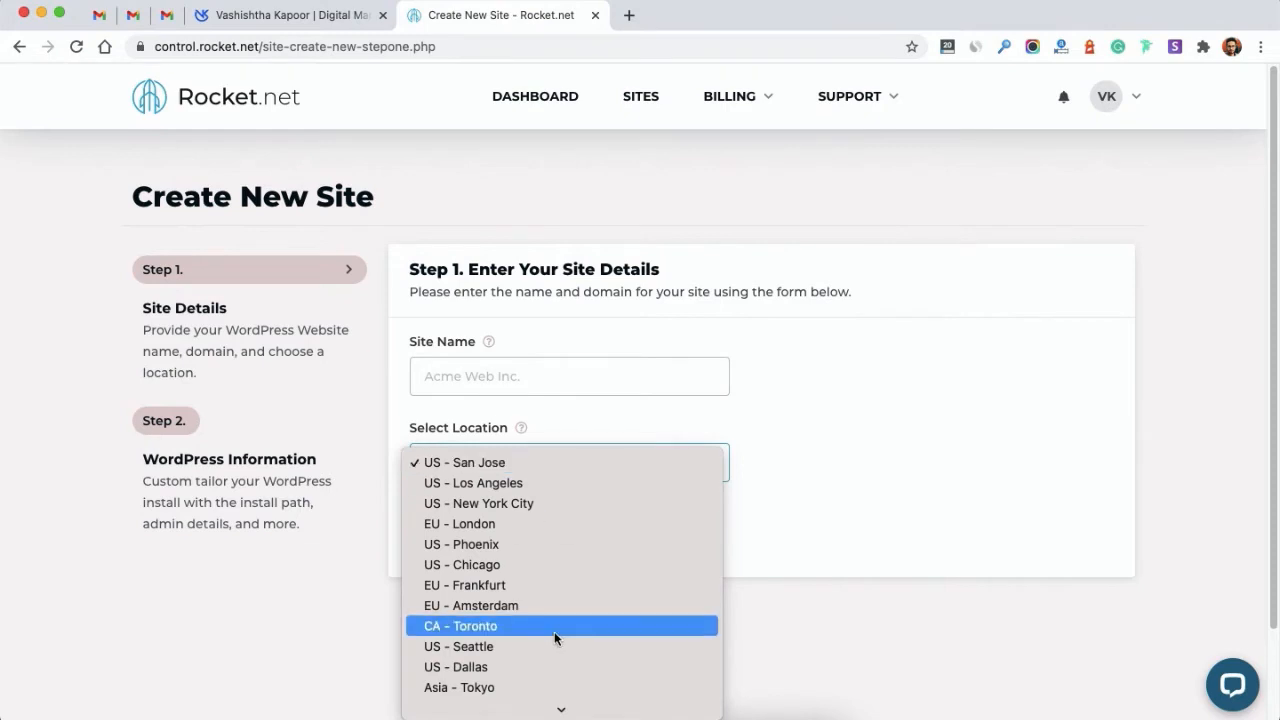
scroll(554, 631, "down", 3)
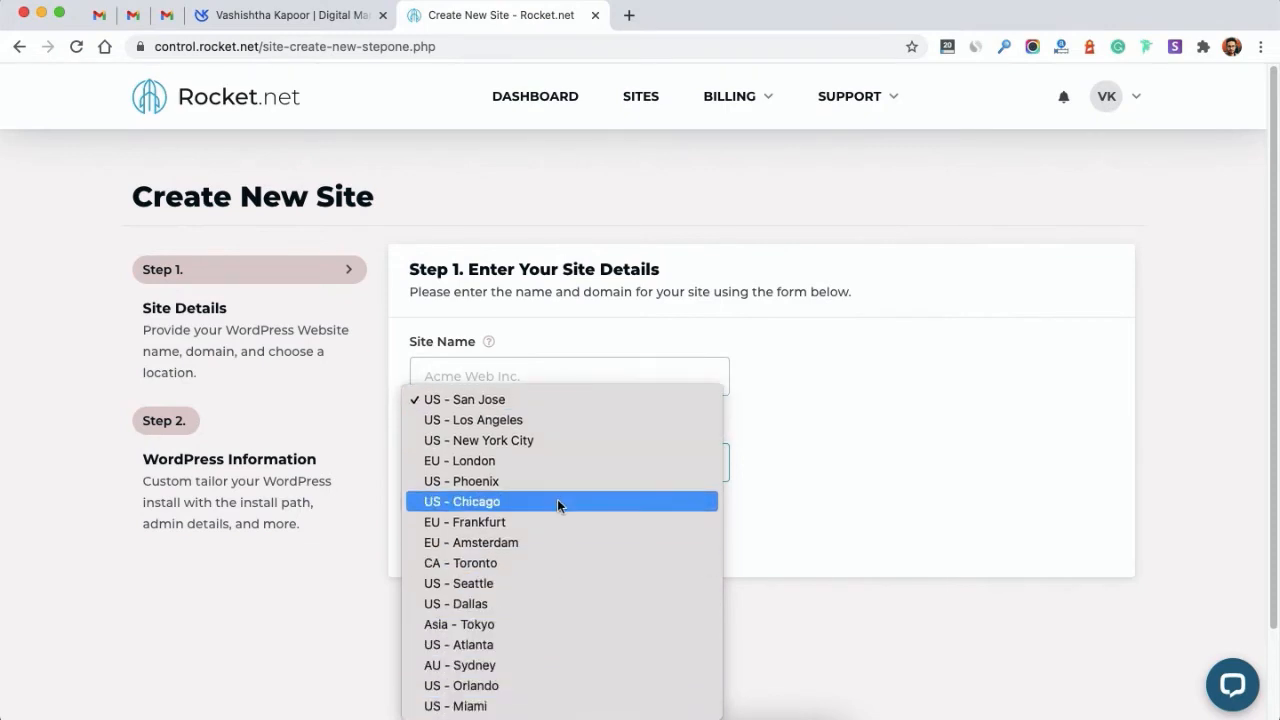
left_click(516, 545)
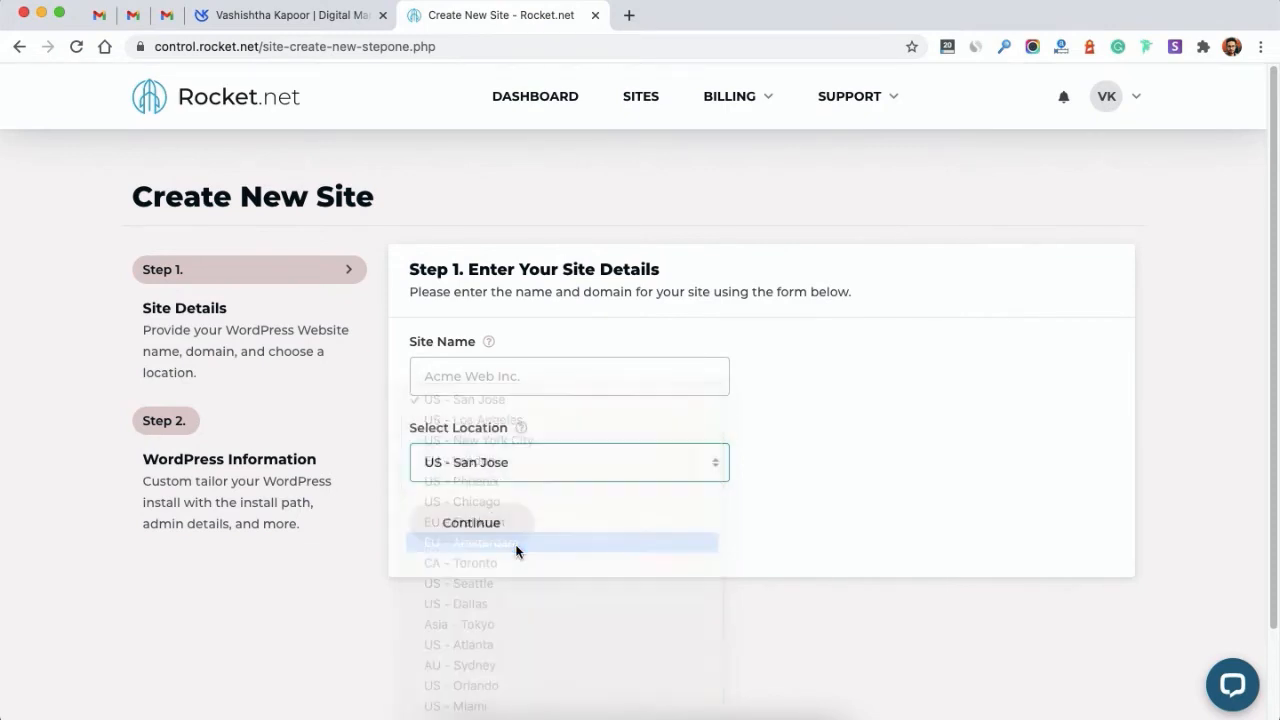
left_click(520, 361)
type("H")
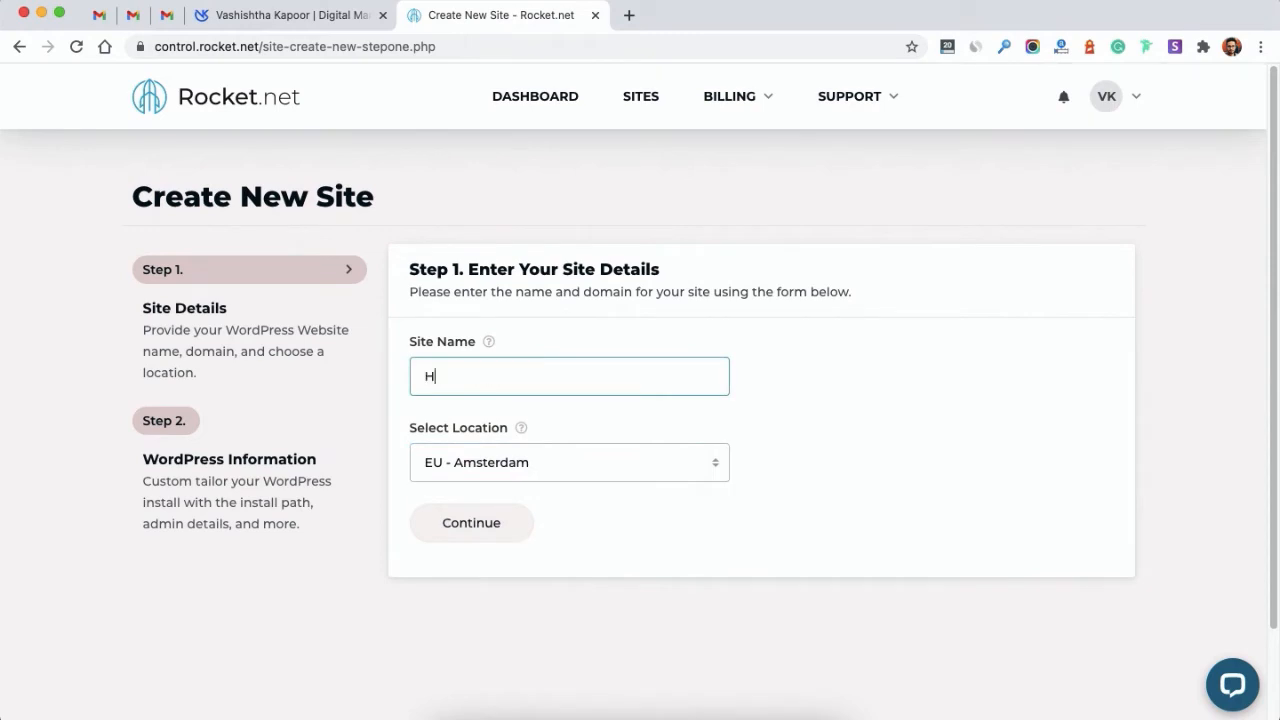
type("stle.co")
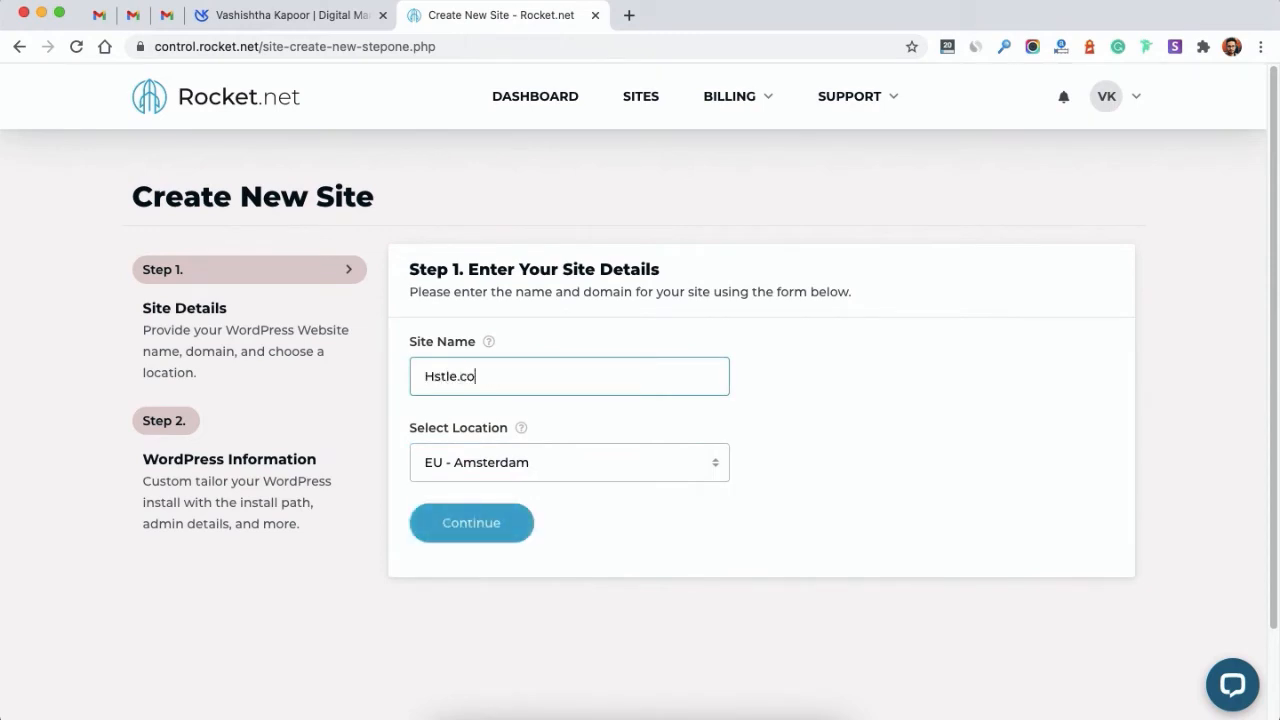
left_click(468, 536)
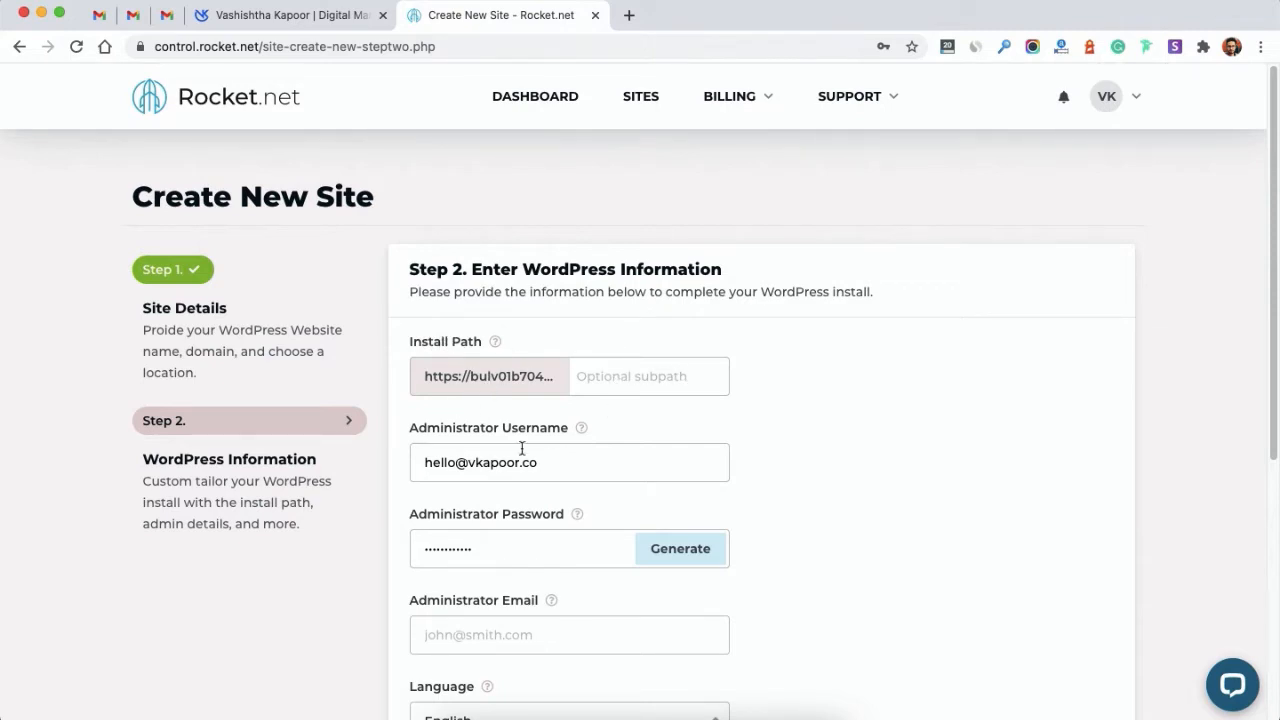
Step: Set the admin username to hstle and insert a generated password
triple_click(587, 463)
type("hstle")
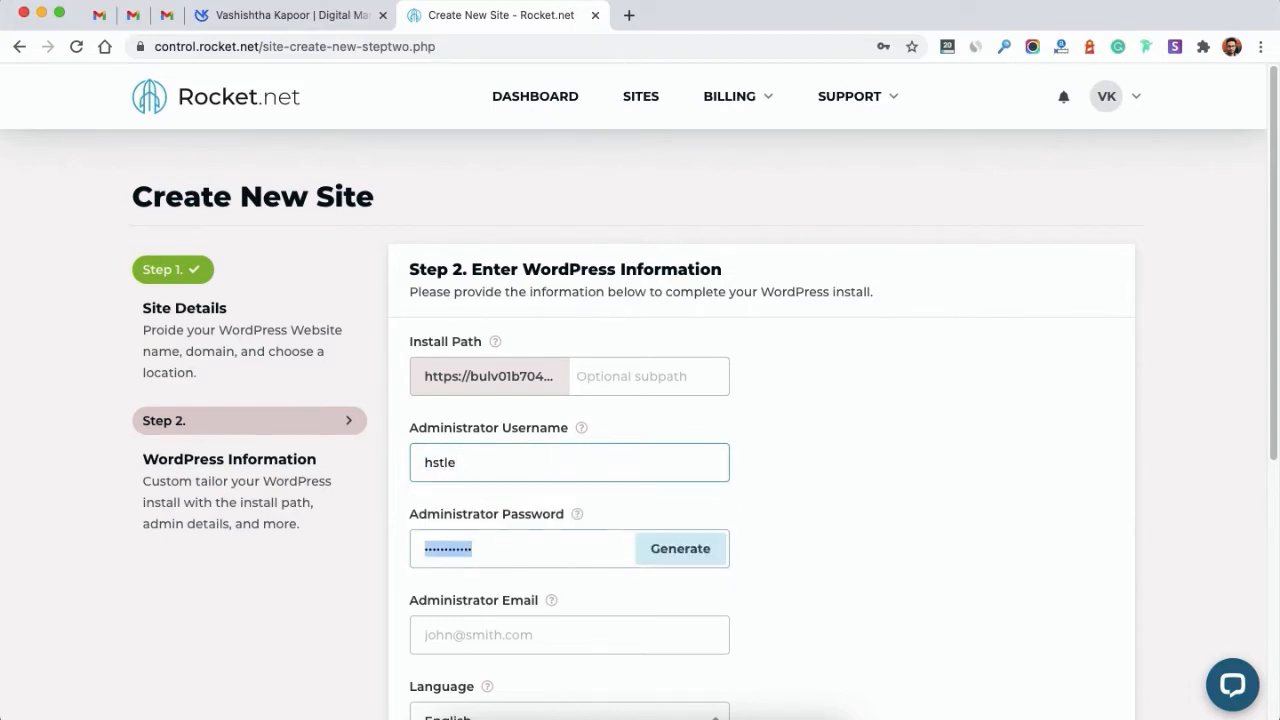
key("Tab")
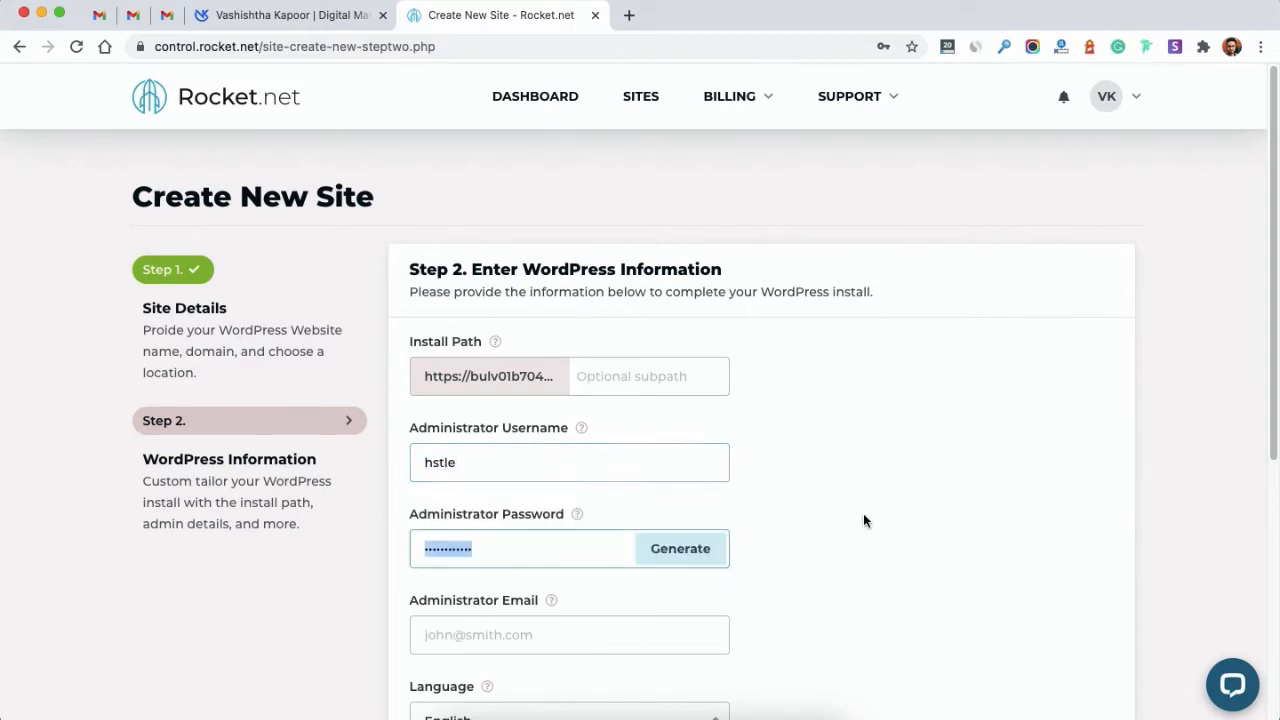
left_click(676, 552)
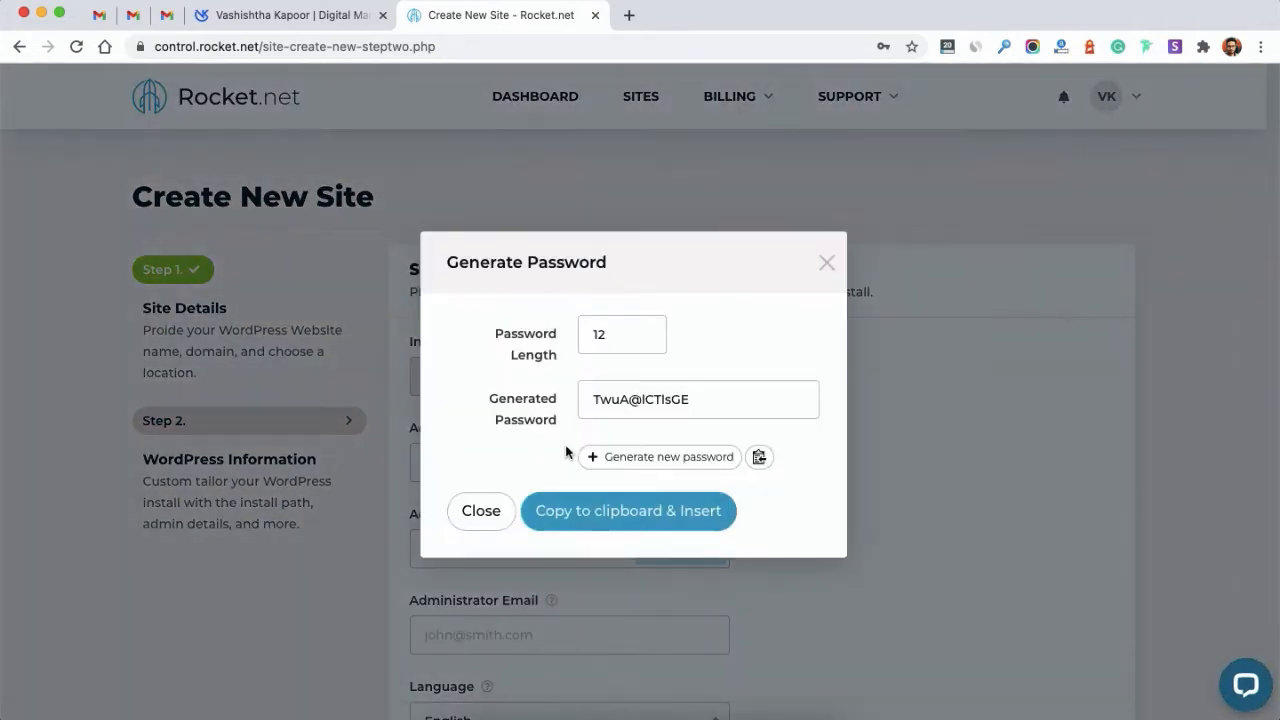
double_click(651, 397)
left_click(572, 514)
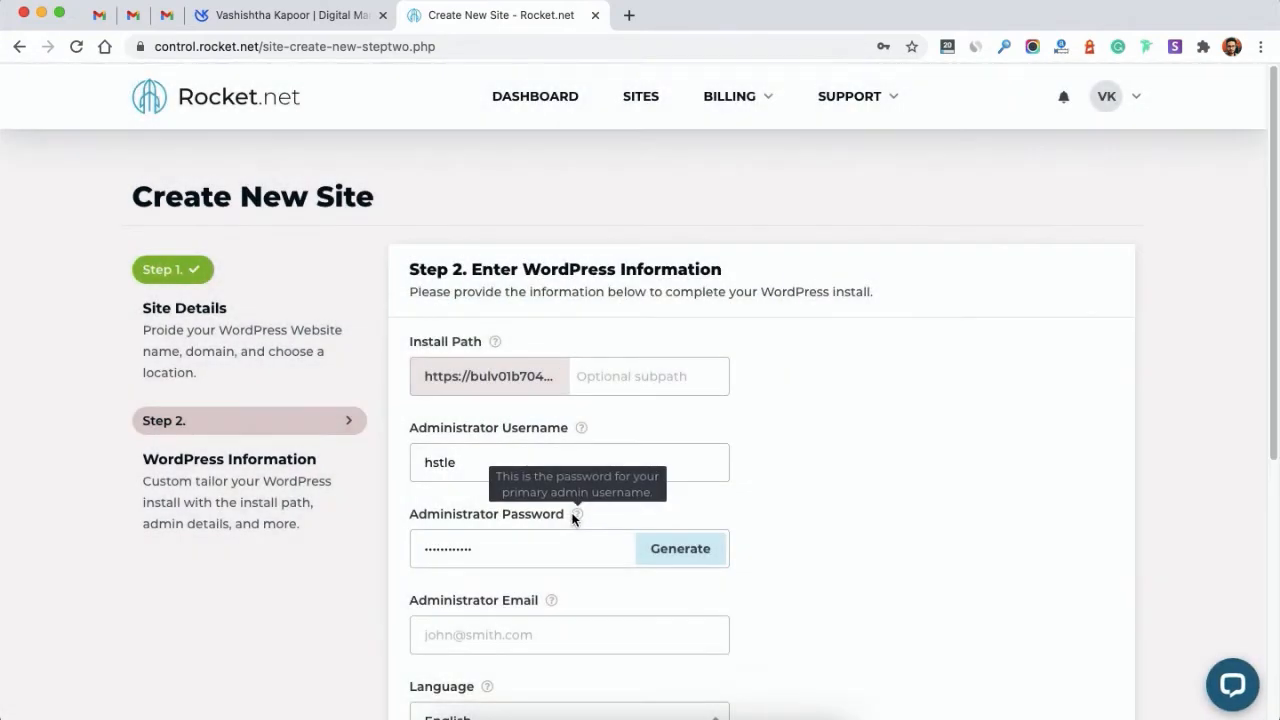
scroll(574, 512, "down", 2)
Step: Enter the administrator e-mail, keep English as the language, and submit to build the site
left_click(442, 541)
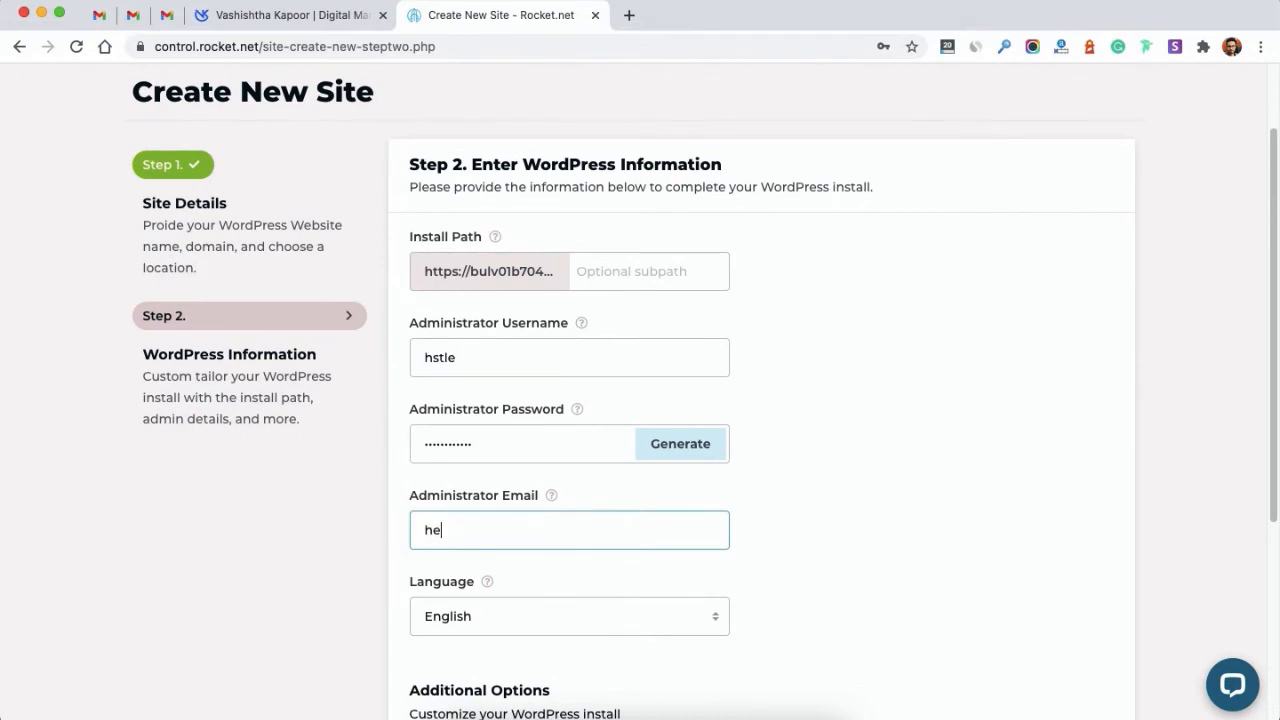
key("Tab")
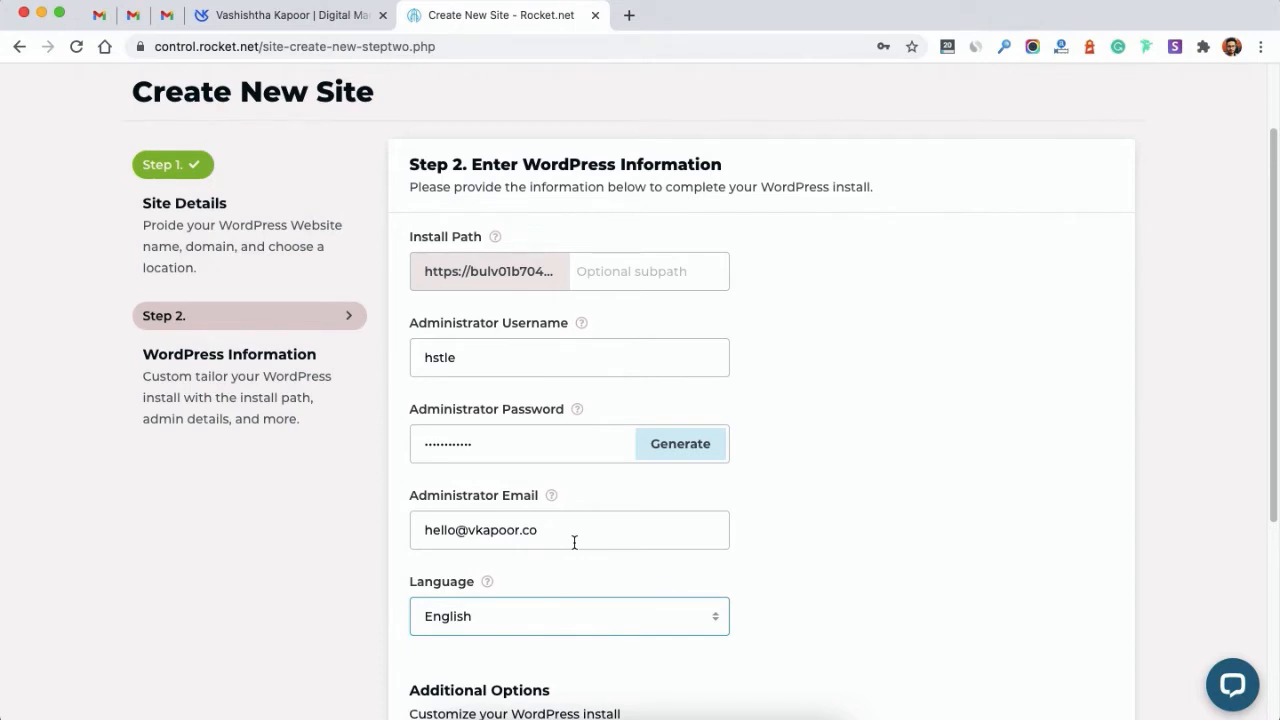
left_click(538, 615)
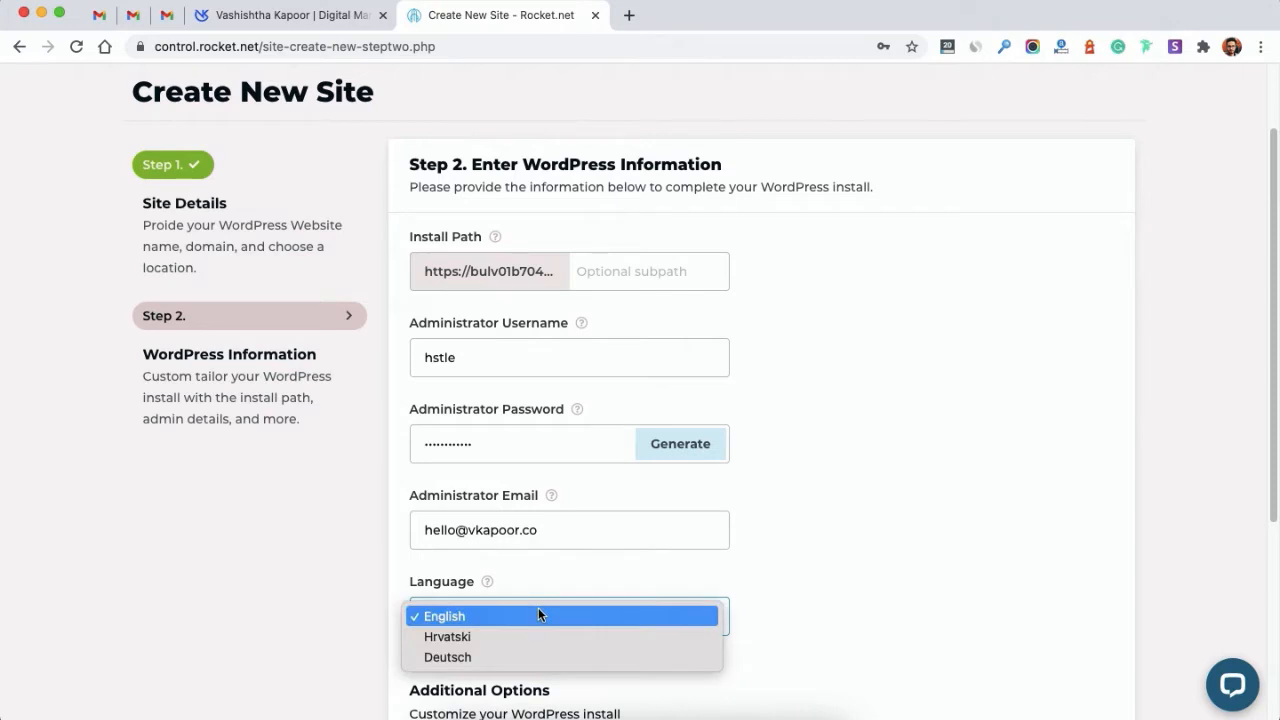
left_click(356, 615)
scroll(357, 614, "down", 5)
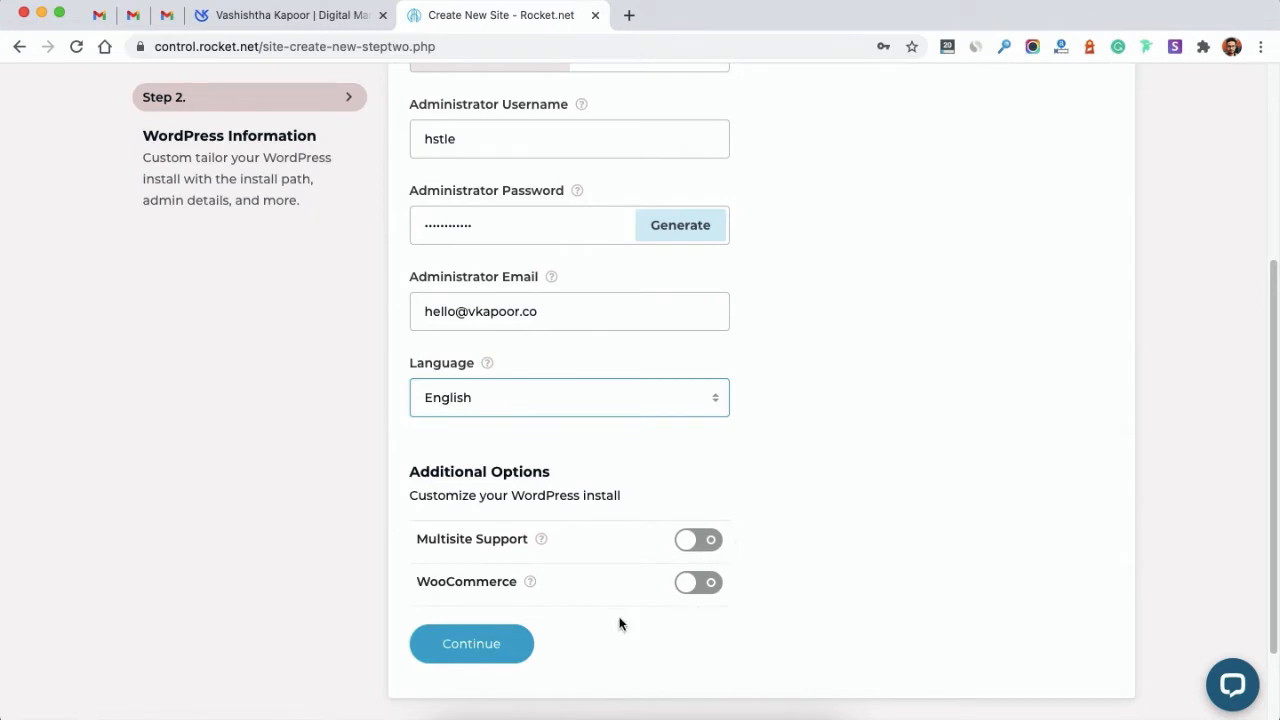
left_click(471, 652)
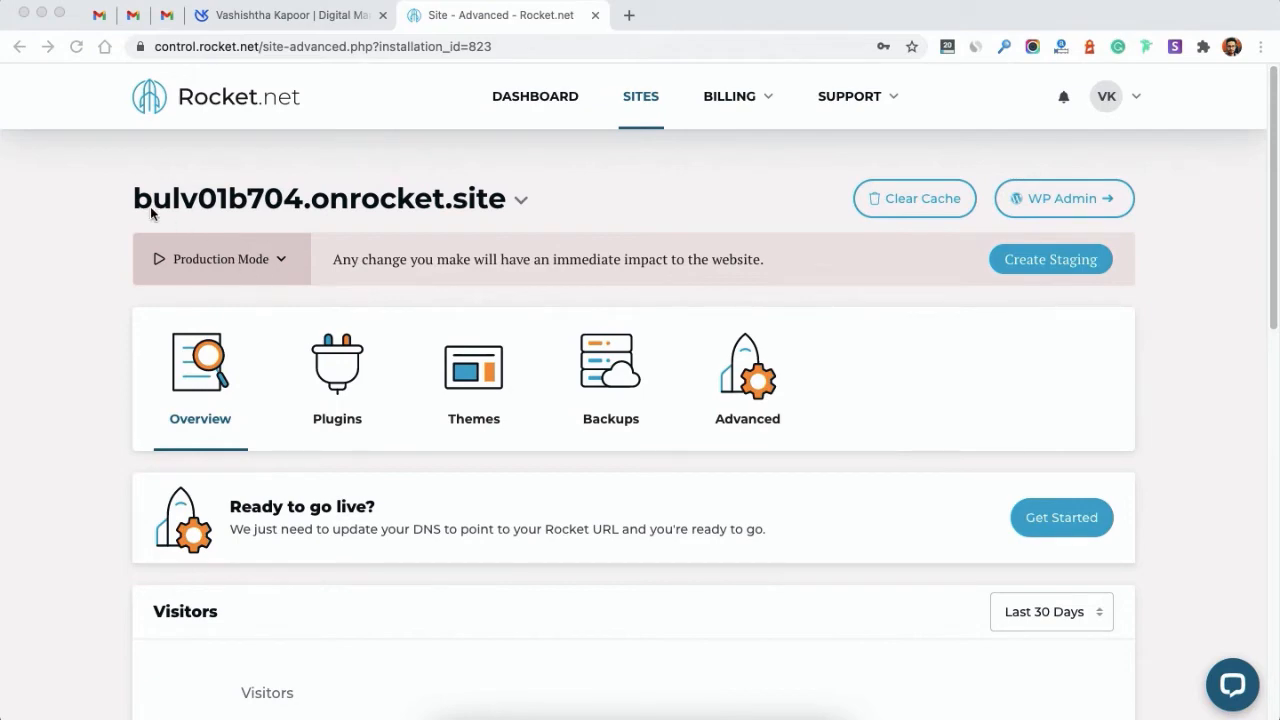
Step: Look over the new site's overview page, briefly opening and closing the site switcher
left_click(255, 200)
left_click(518, 203)
left_click(518, 203)
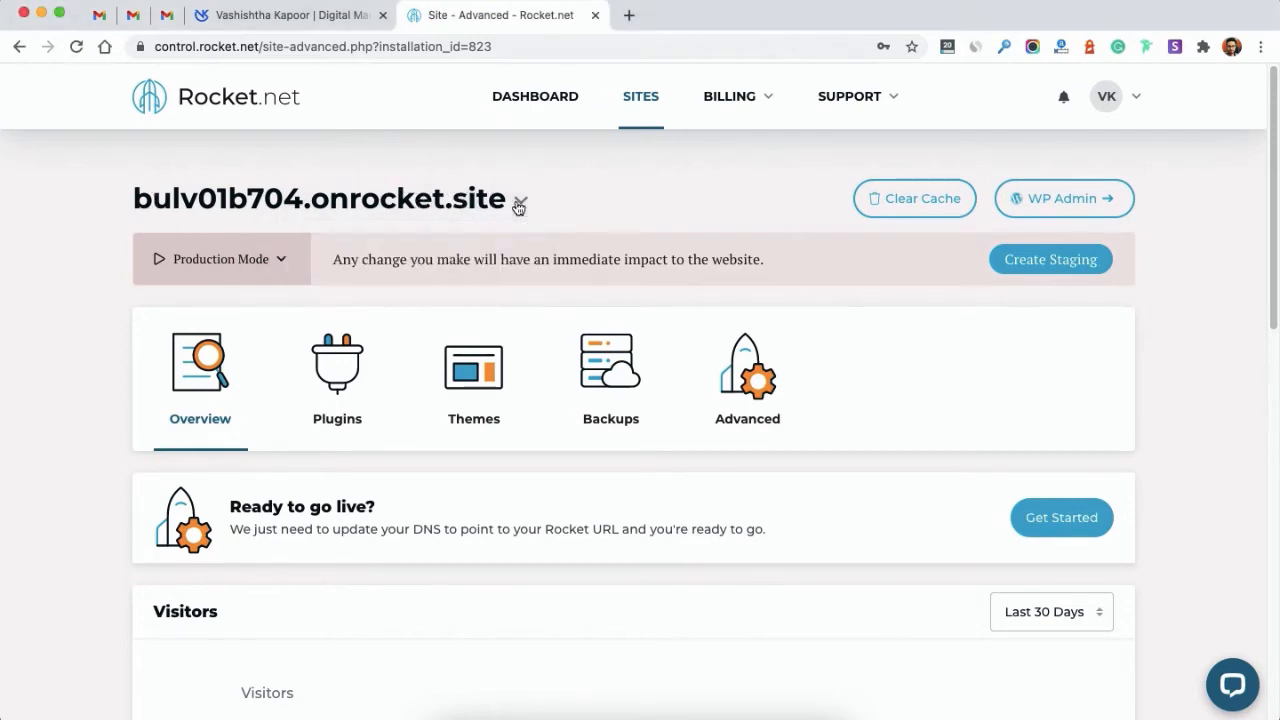
left_click_drag(140, 198, 340, 200)
left_click(878, 397)
scroll(878, 397, "down", 10)
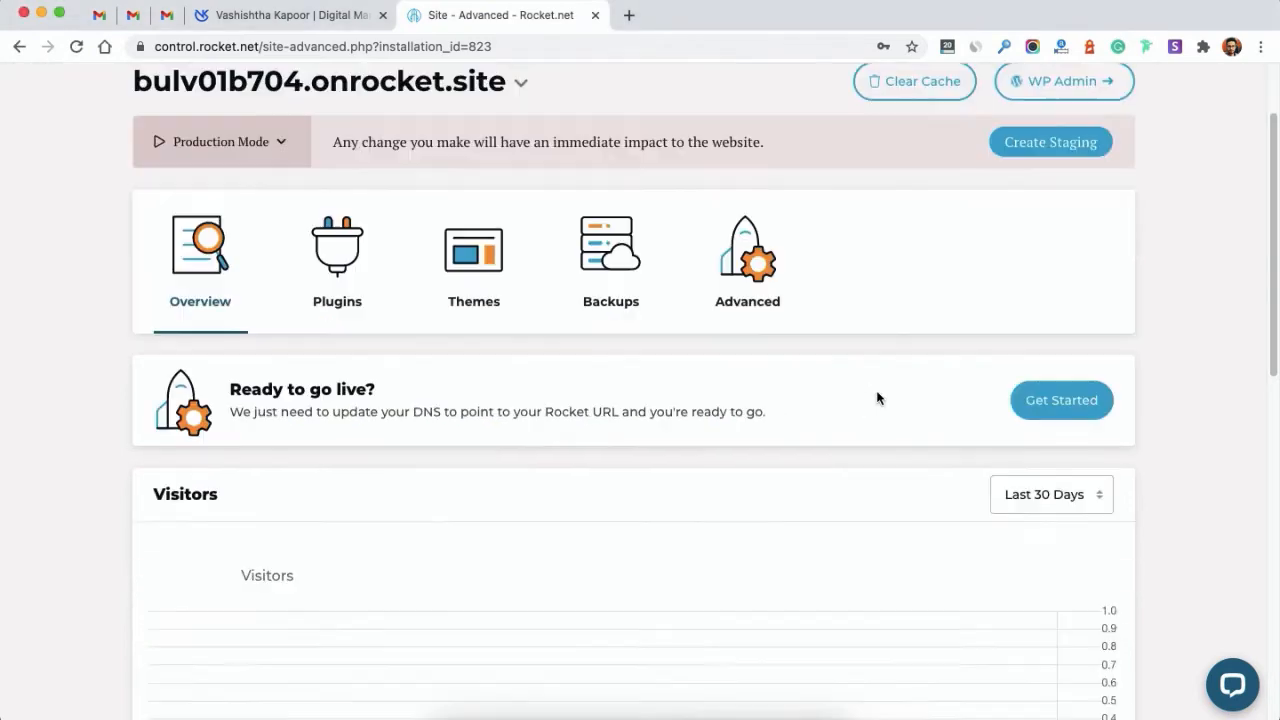
scroll(876, 397, "up", 2)
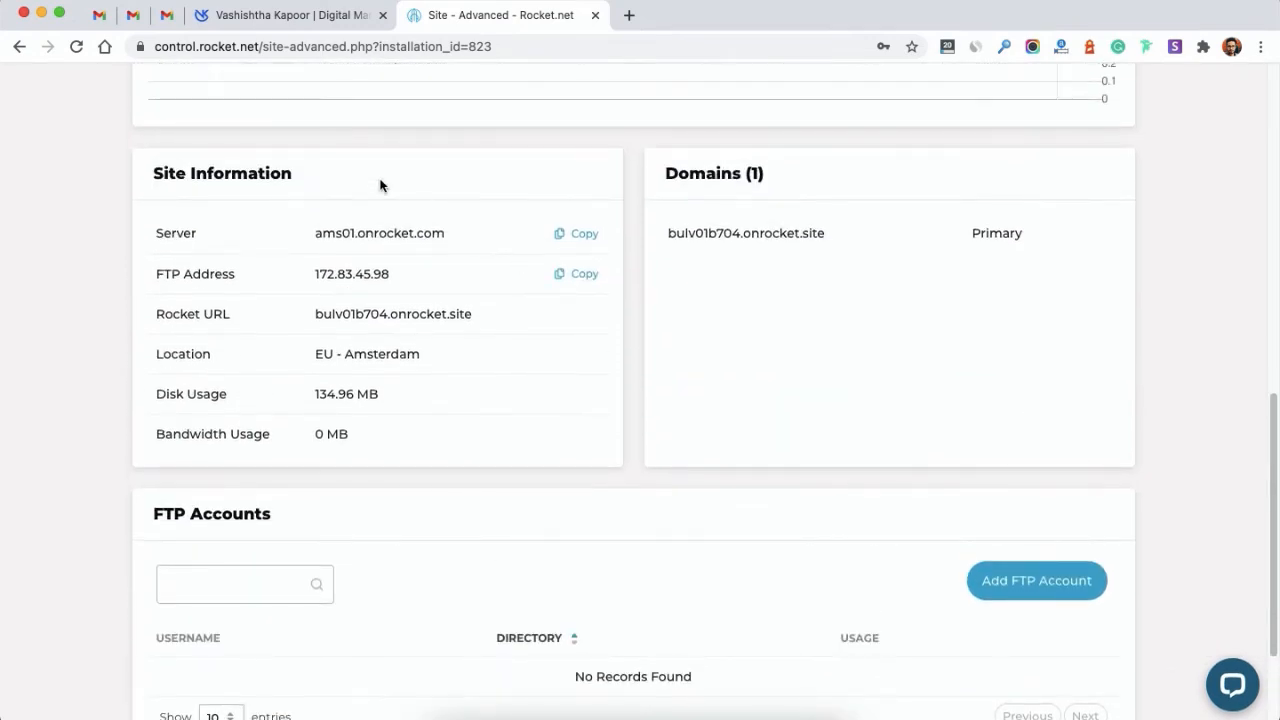
Step: Copy the Rocket URL bulv01b704.onrocket.site and load it in a new browser tab
left_click(467, 306)
triple_click(467, 306)
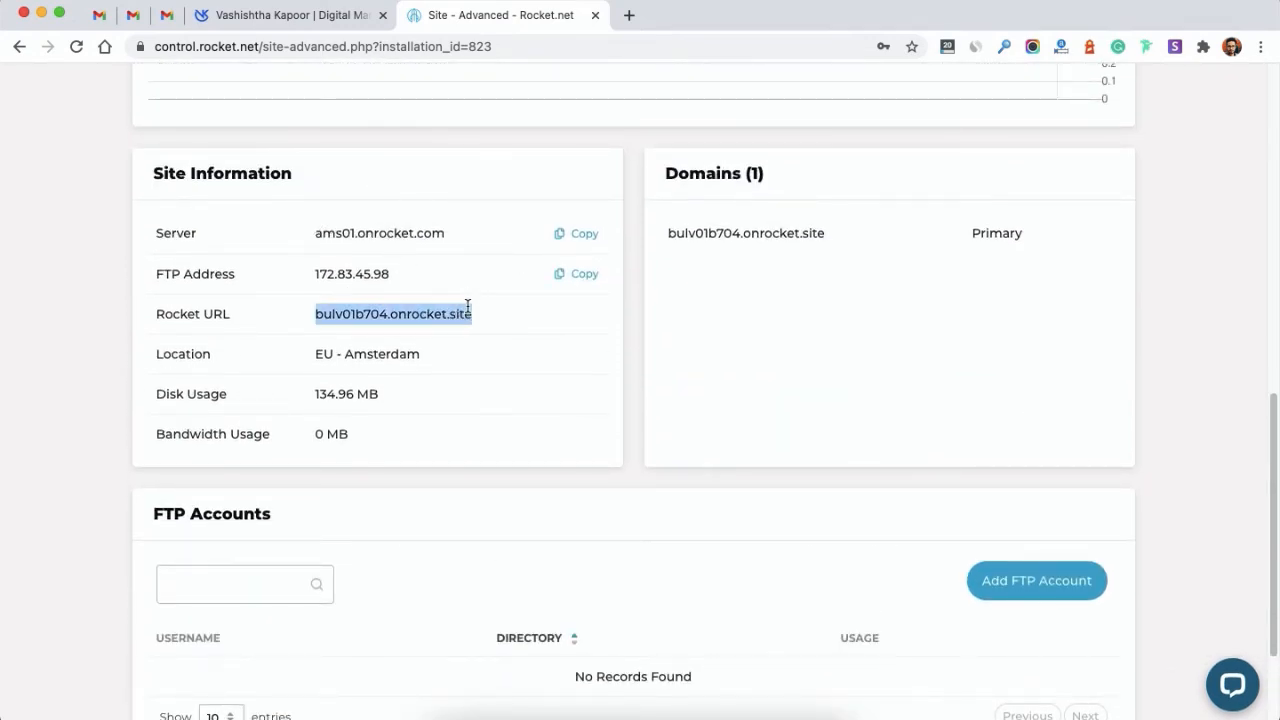
key("super+c")
left_click(629, 15)
key("super+v")
key("Return")
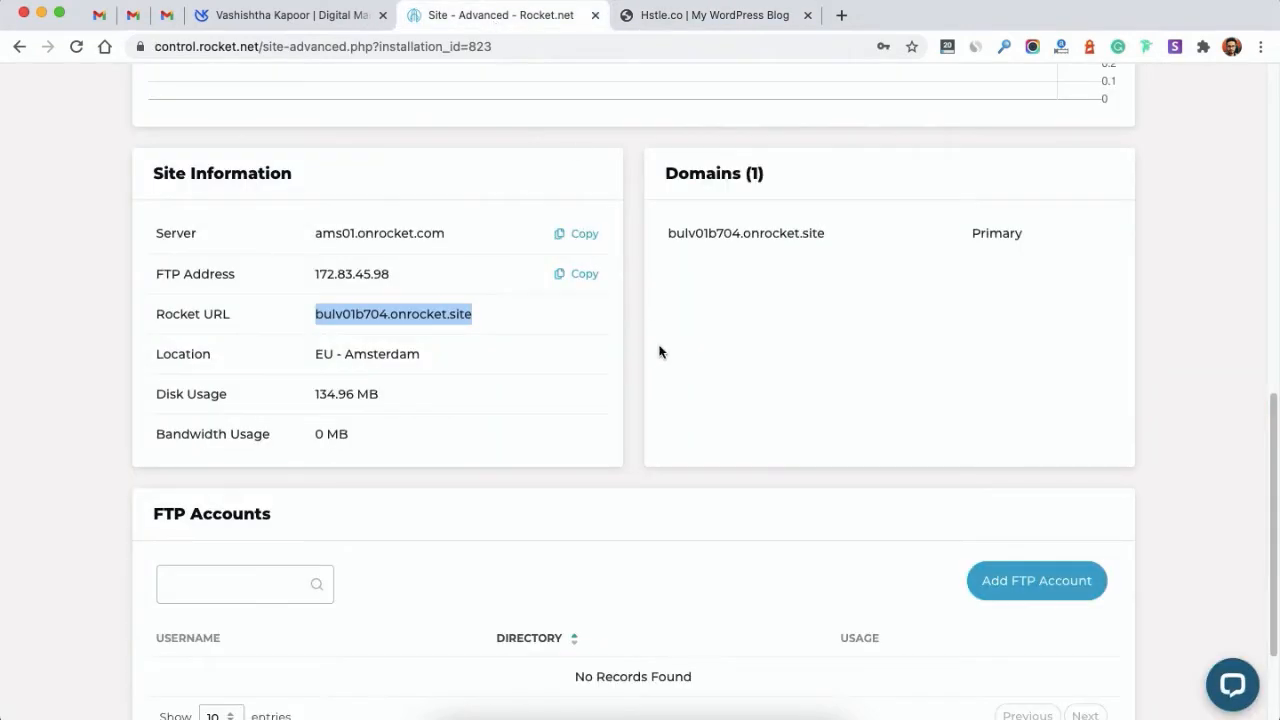
scroll(660, 351, "up", 5)
scroll(660, 351, "up", 3)
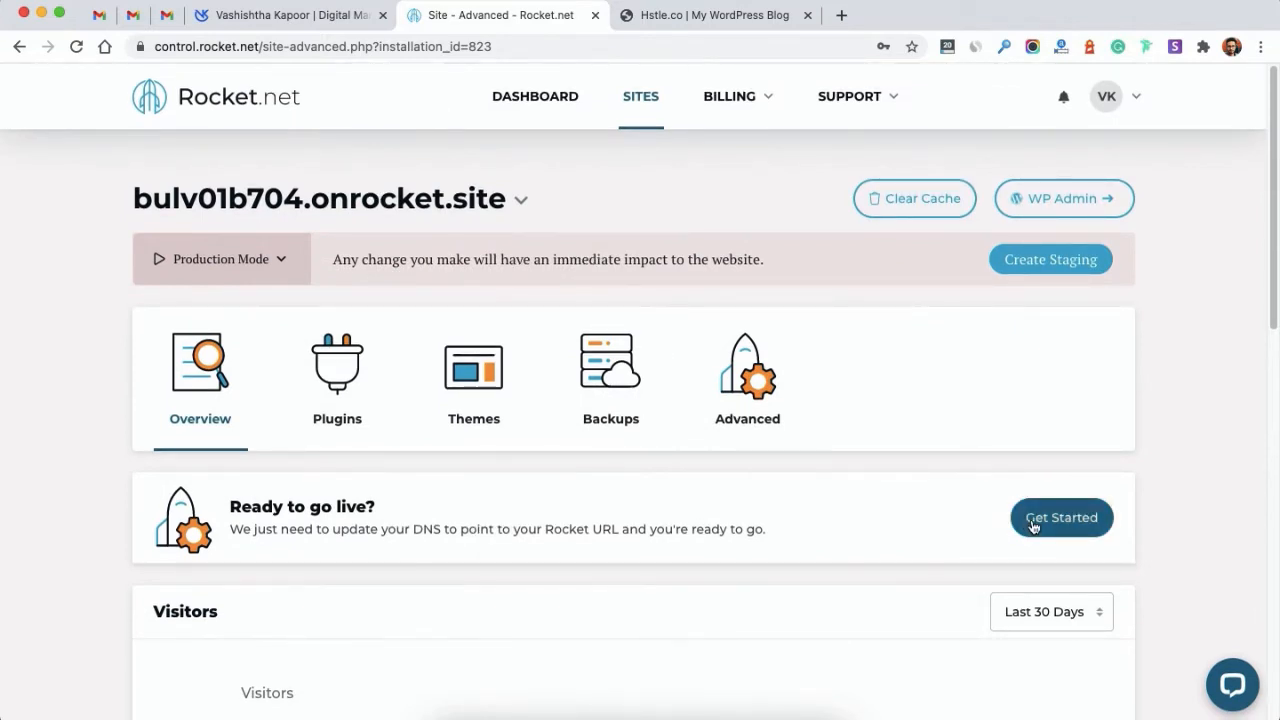
Step: Enter hstle.co as the site's custom domain and continue to the SSL step
left_click(1033, 522)
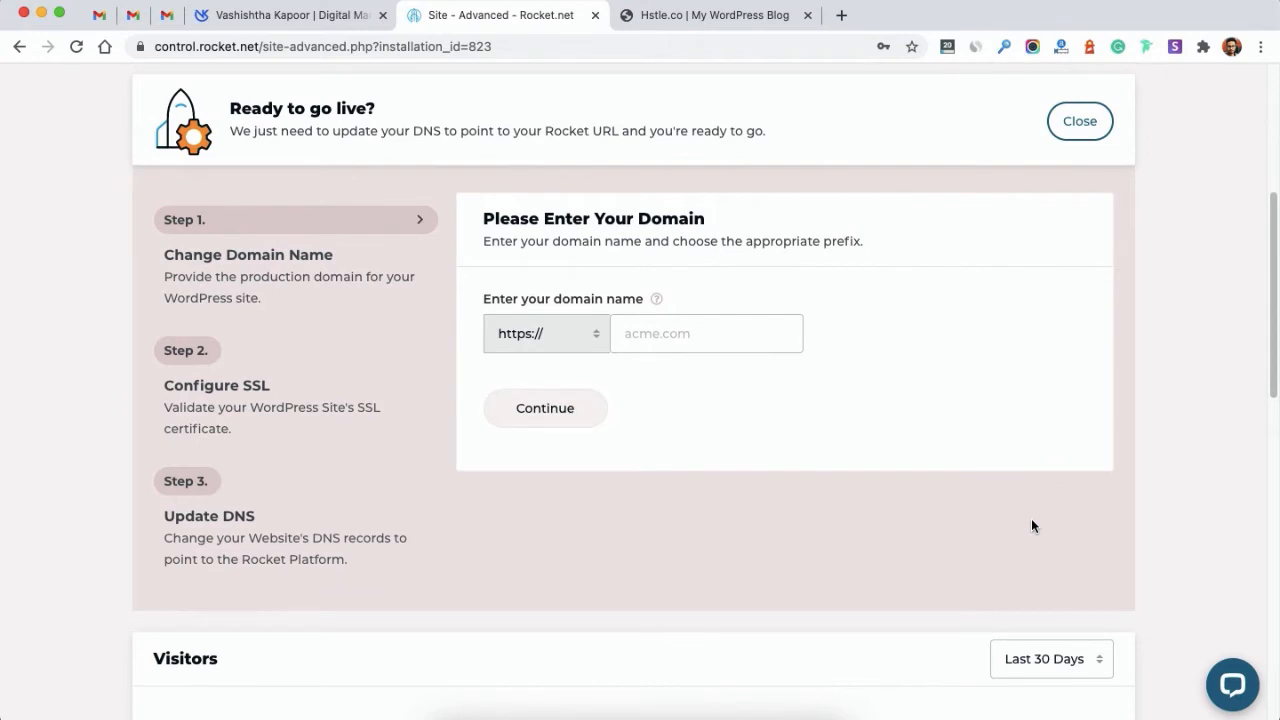
left_click(672, 333)
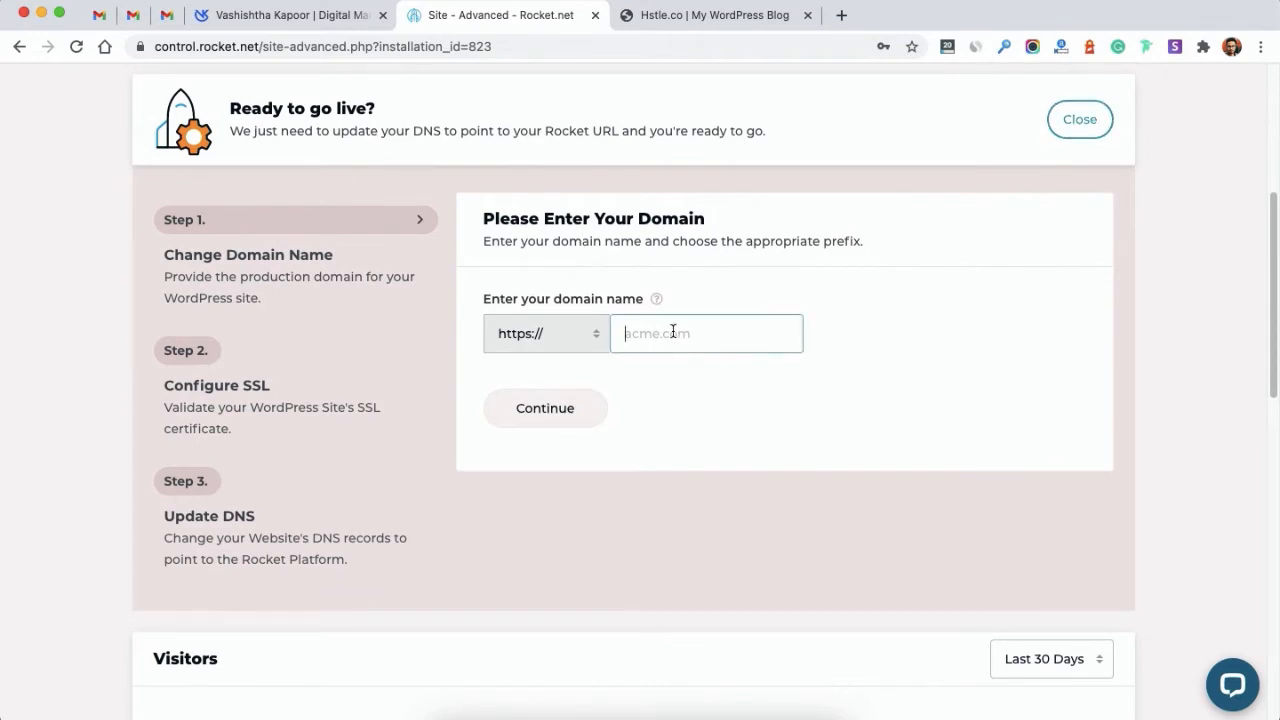
type("hstle.co")
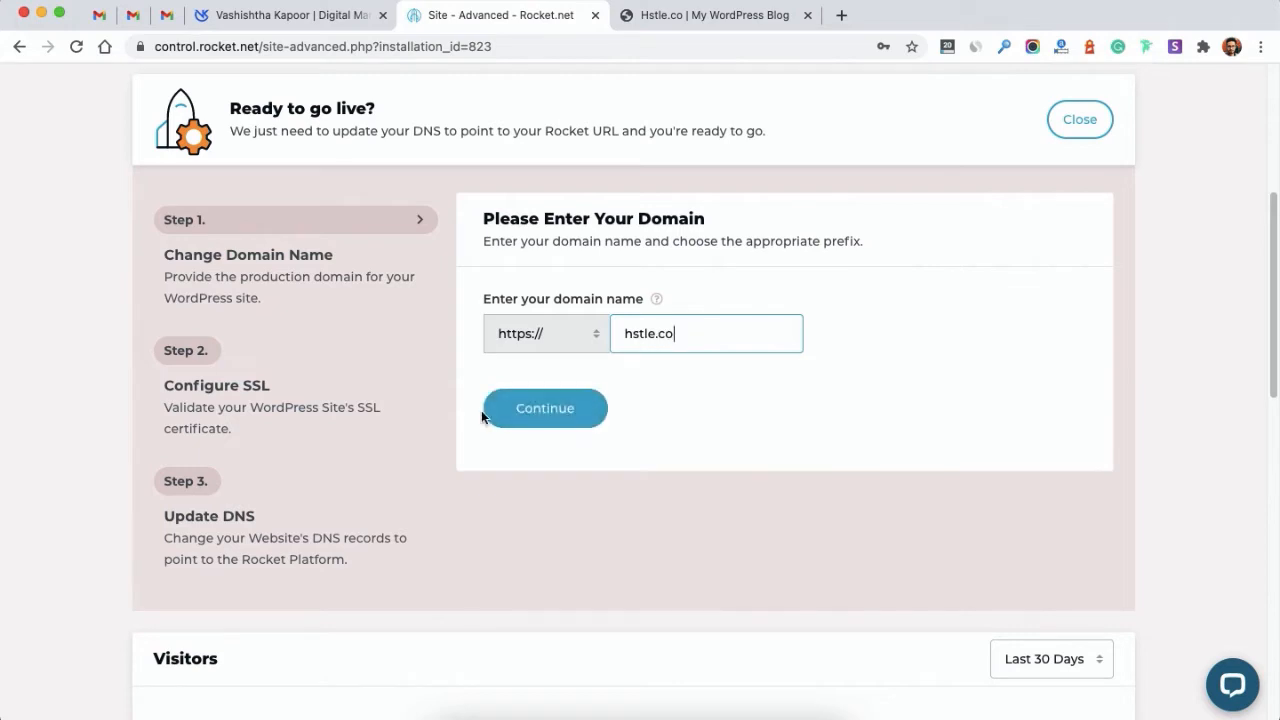
left_click(484, 410)
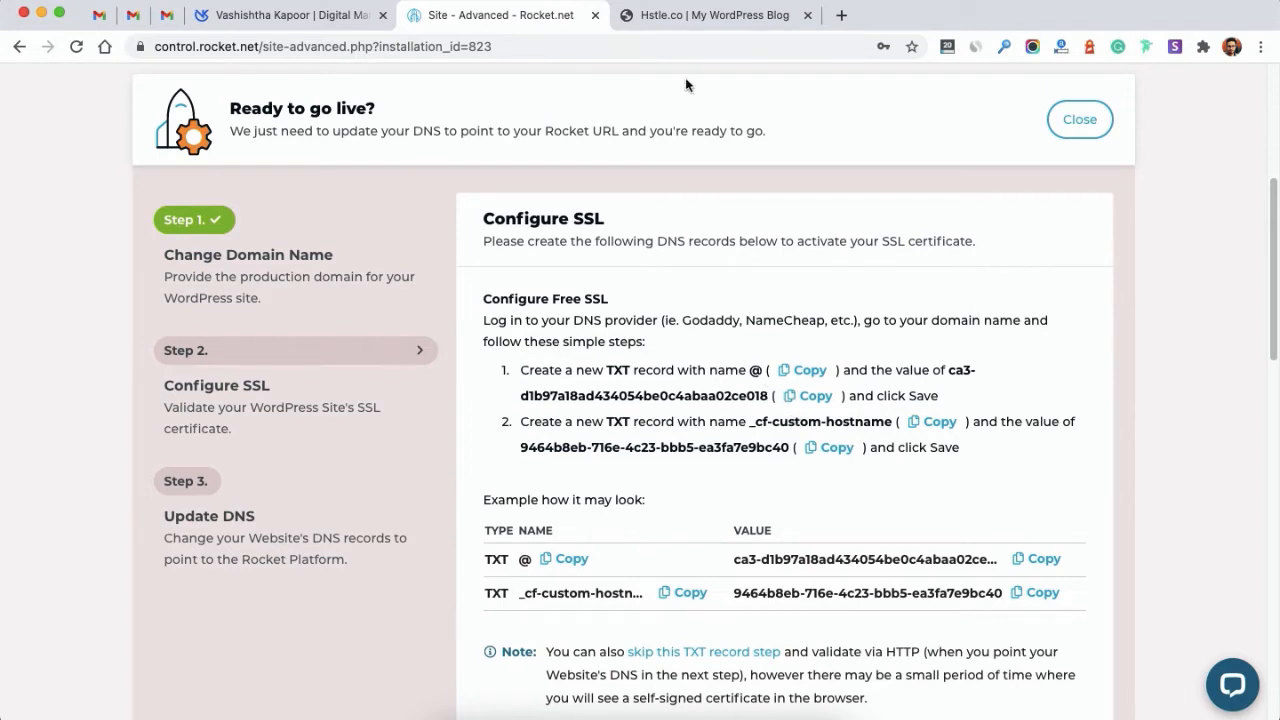
left_click(841, 15)
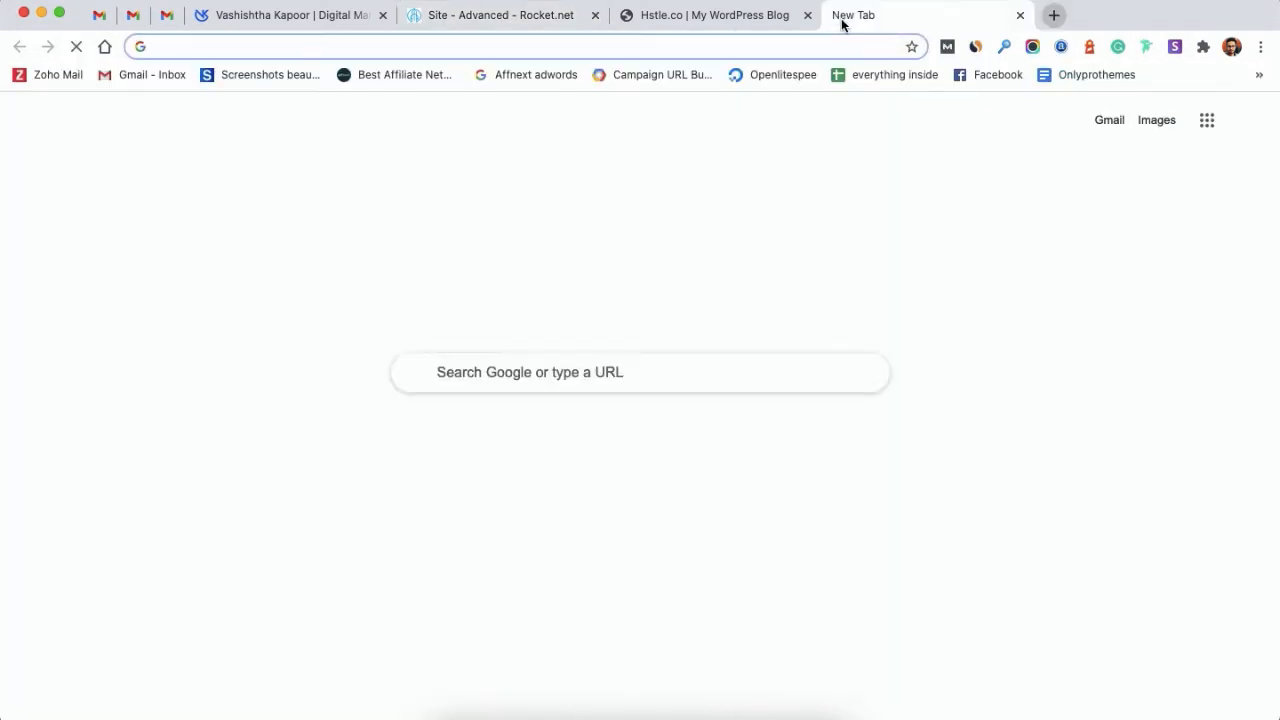
Step: Load the Cloudflare dashboard and open the hstle.co site
type("dash")
key("Return")
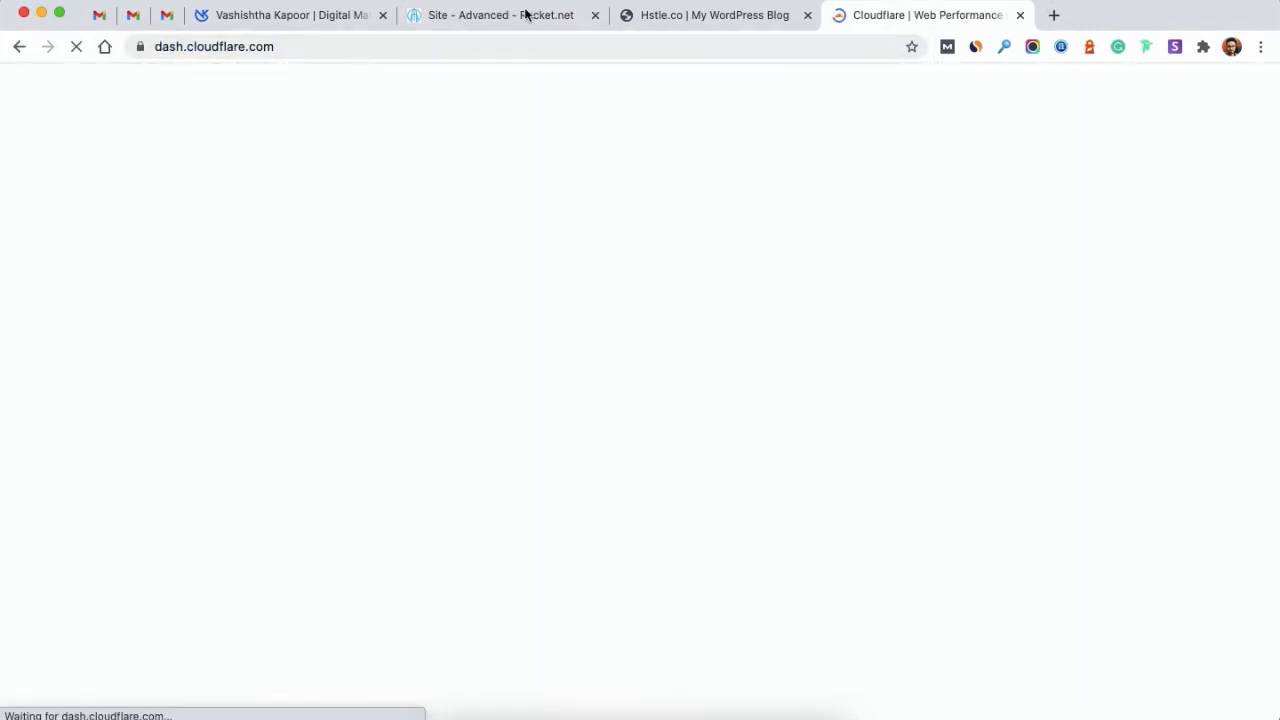
left_click(527, 15)
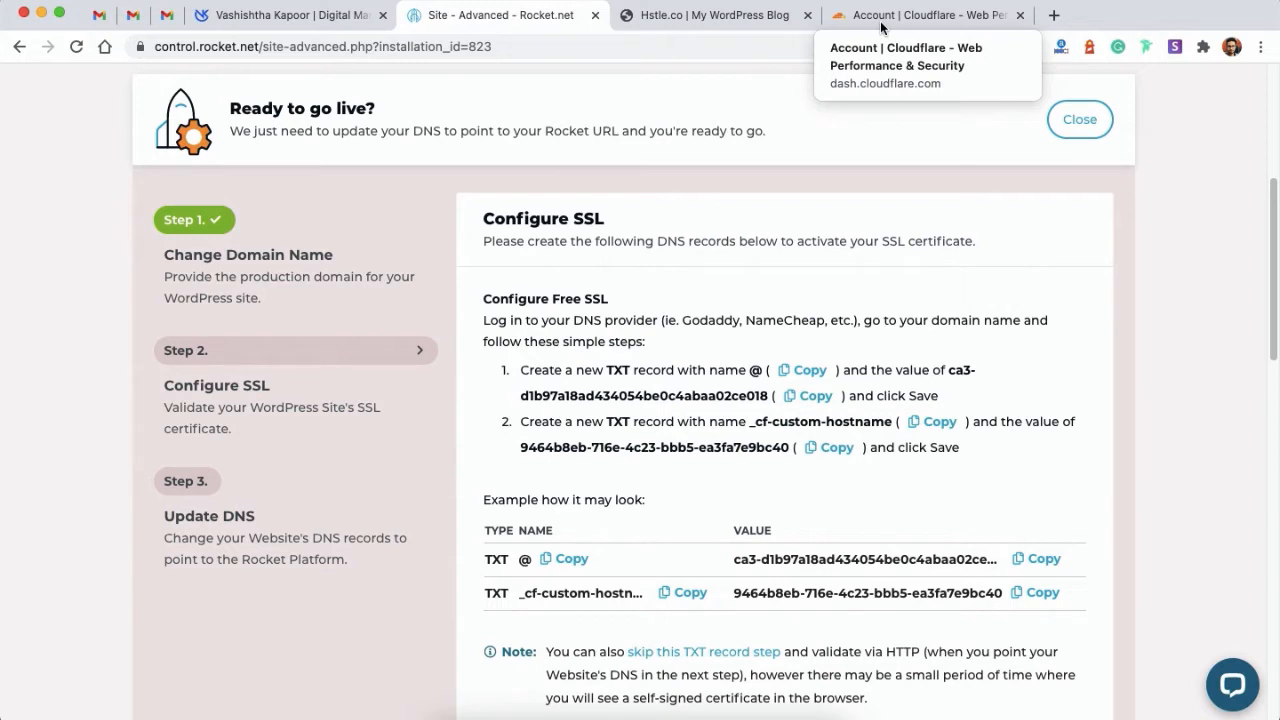
left_click(881, 20)
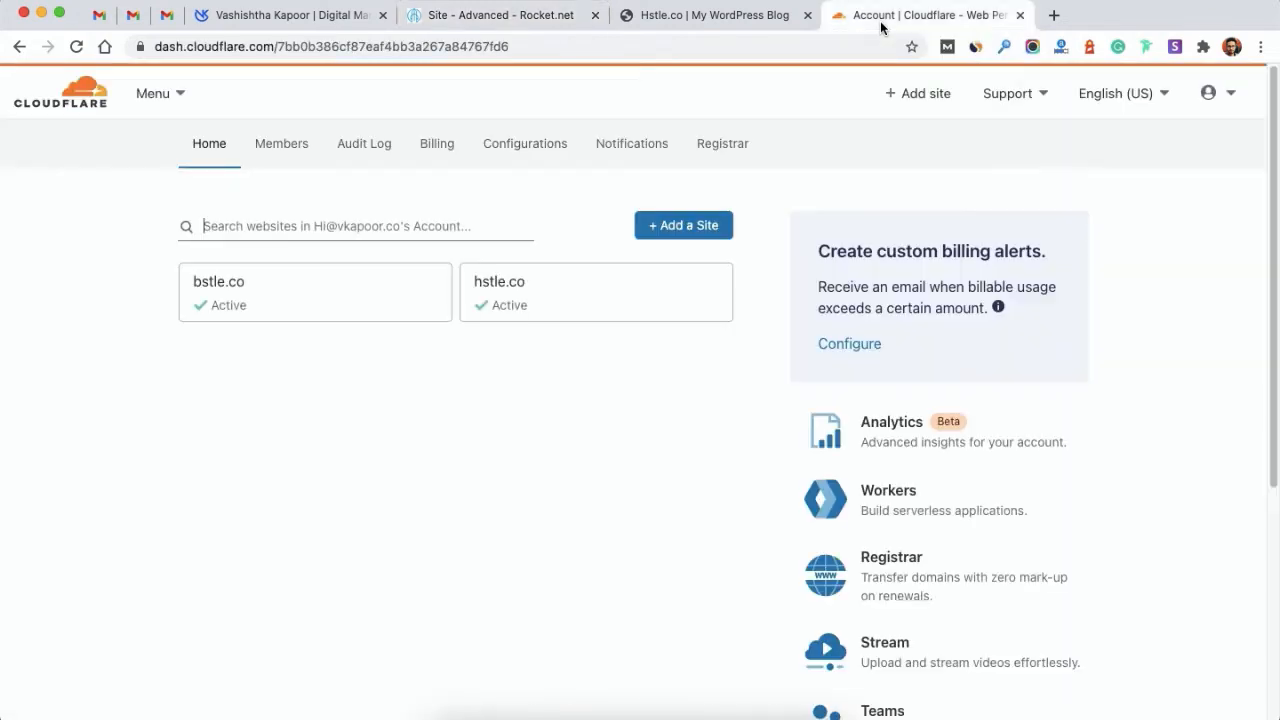
left_click(520, 295)
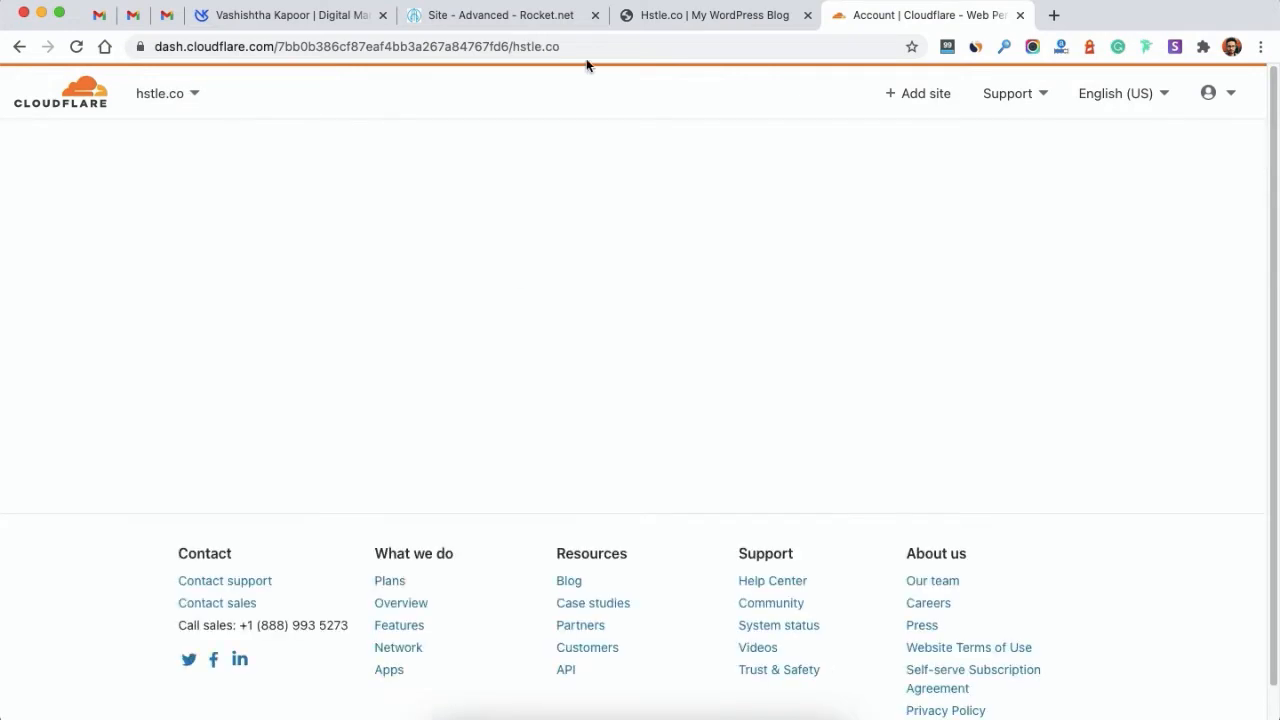
Step: Copy the root TXT value from Rocket.net and open hstle.co's DNS records in Cloudflare
left_click(551, 15)
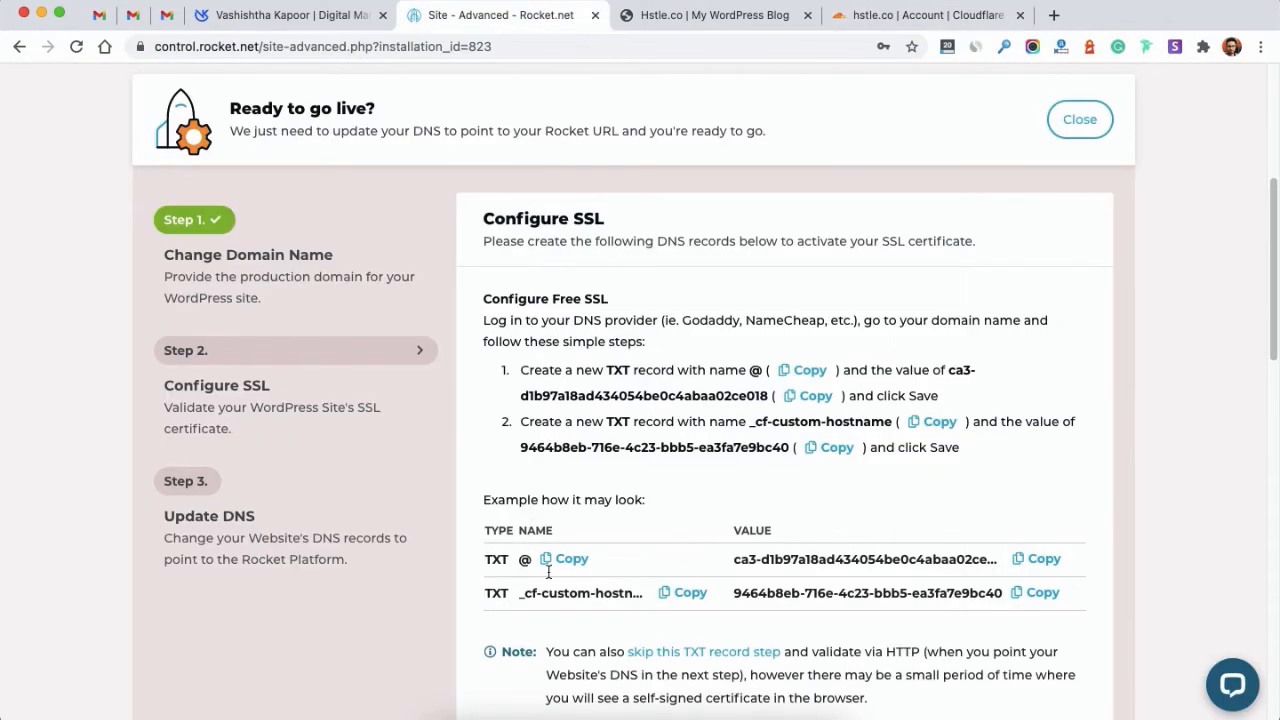
left_click(1040, 562)
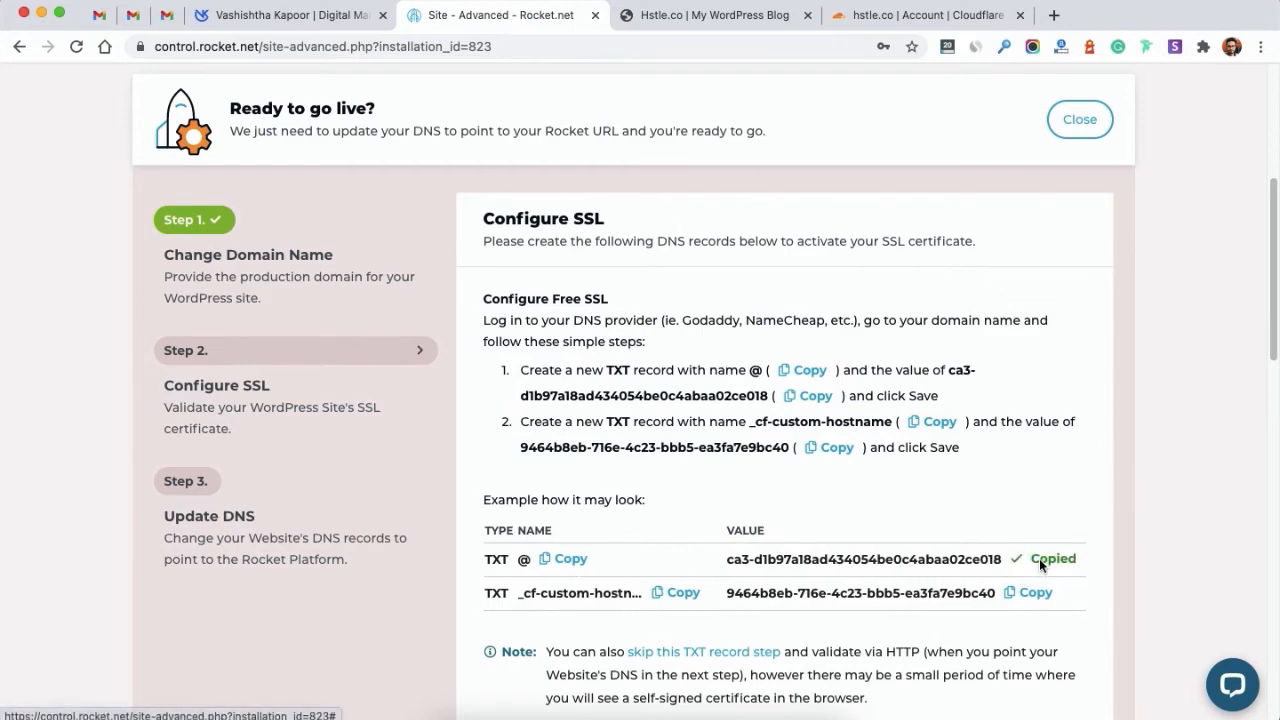
scroll(760, 580, "down", 3)
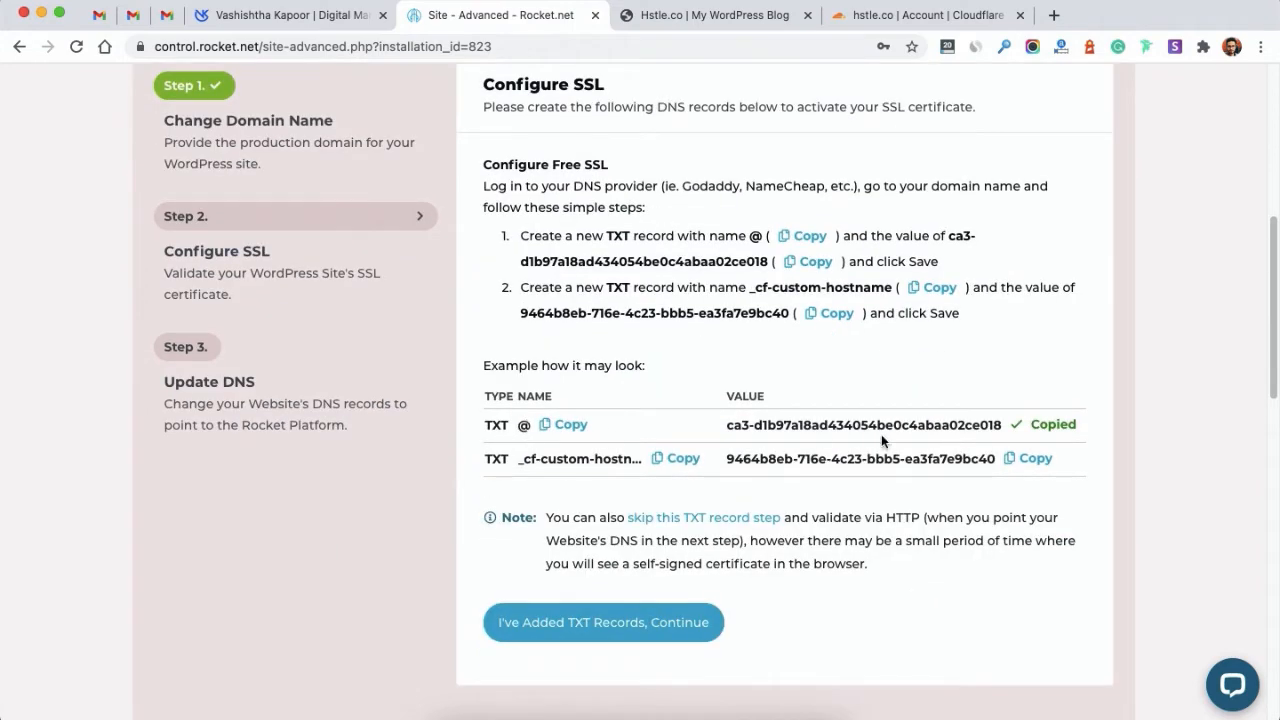
left_click(842, 27)
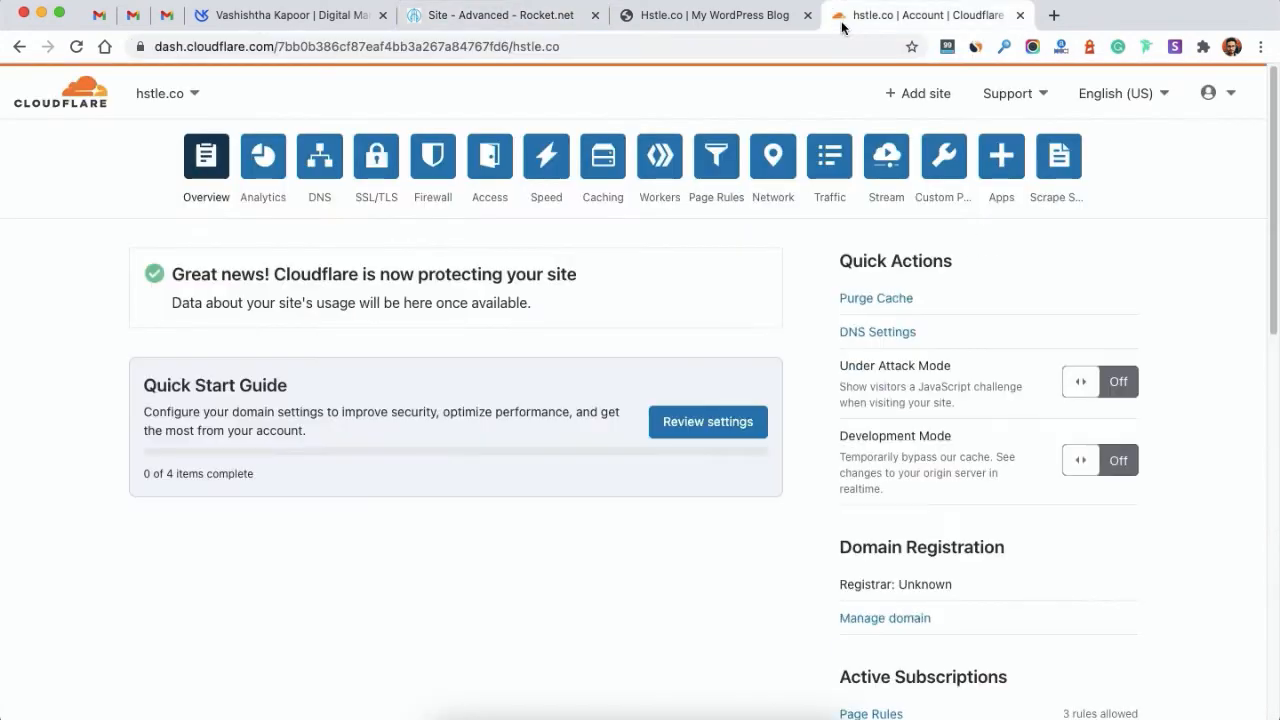
left_click(320, 158)
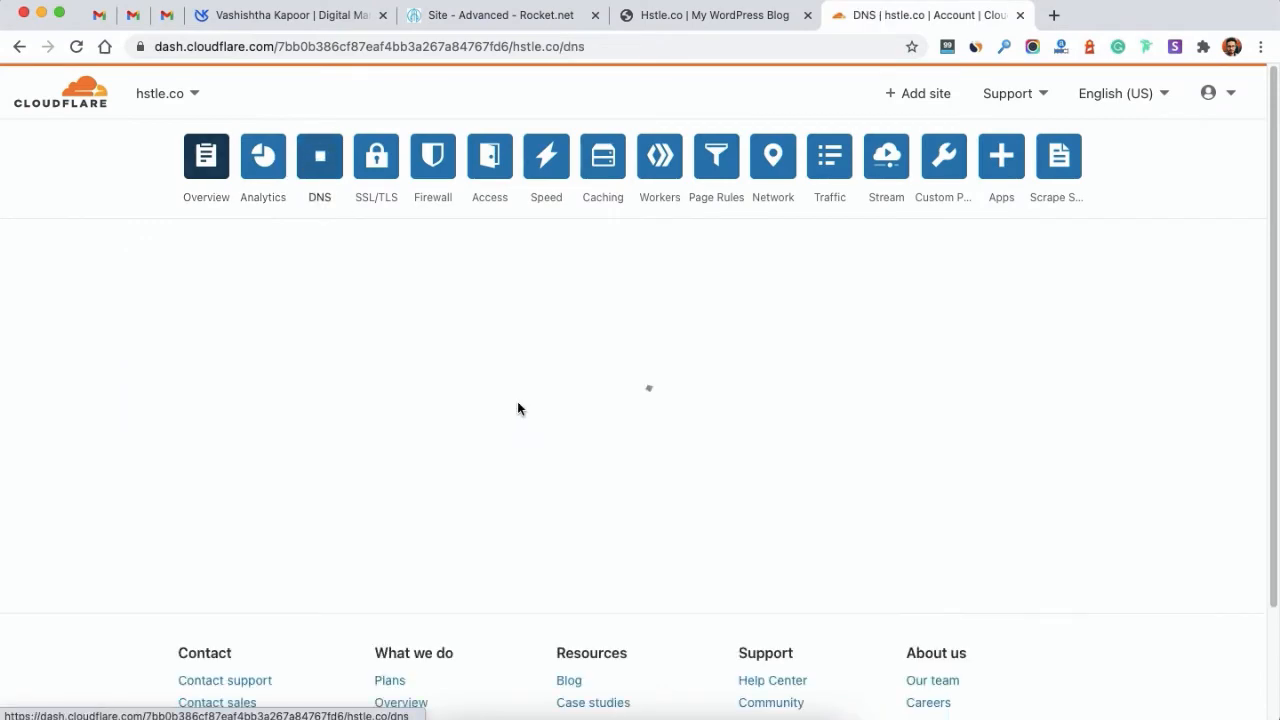
scroll(286, 400, "down", 4)
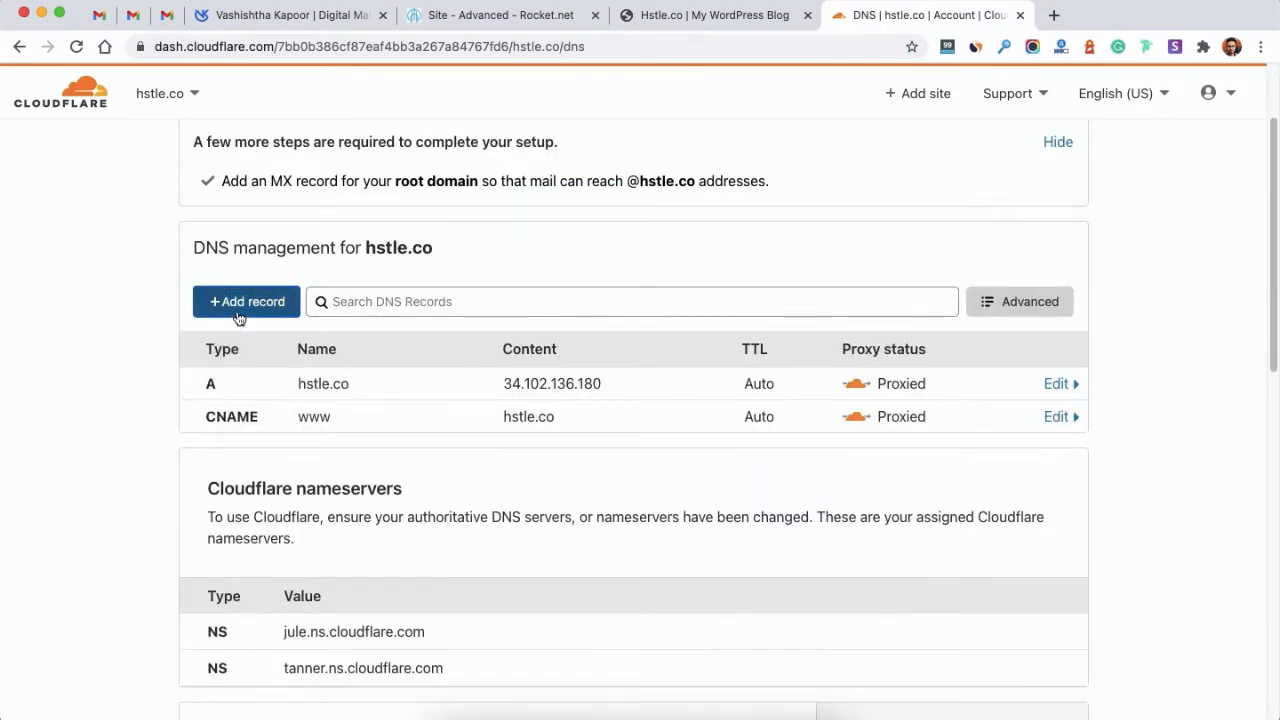
Step: Add a TXT record named @ with the first pasted verification value
left_click(239, 316)
left_click(223, 406)
scroll(251, 606, "down", 5)
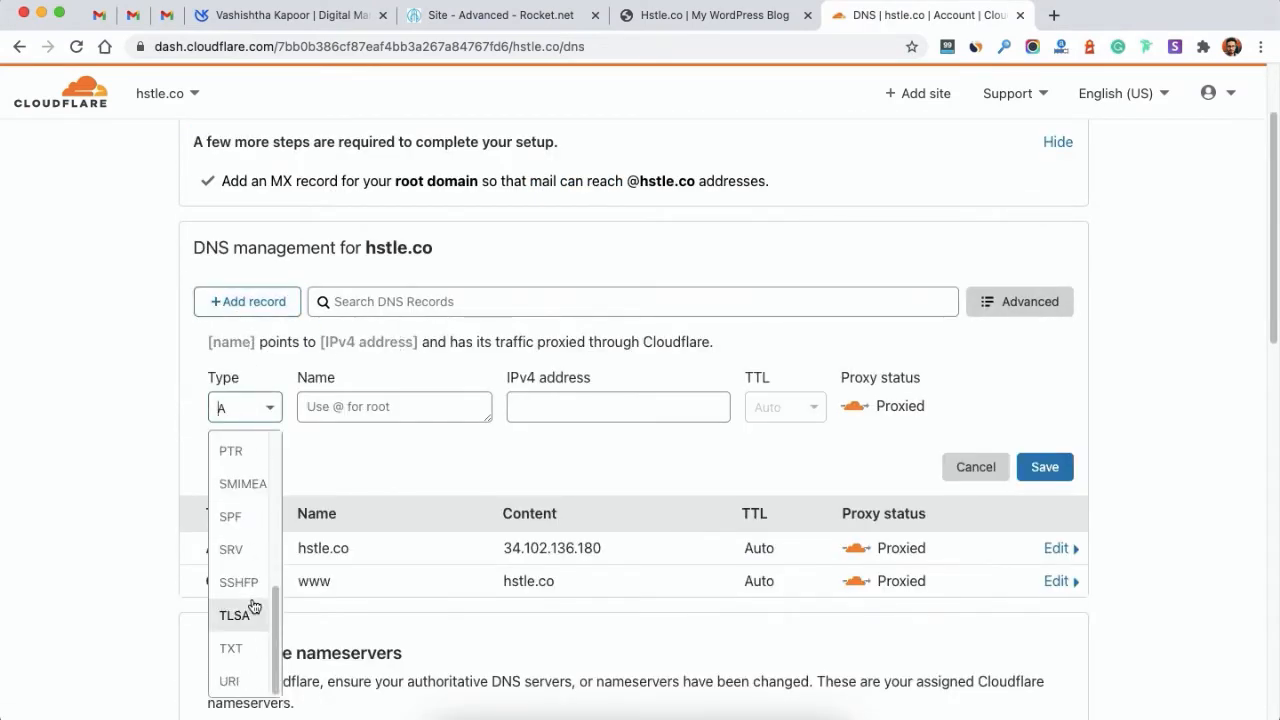
left_click(240, 648)
left_click(346, 406)
type("@")
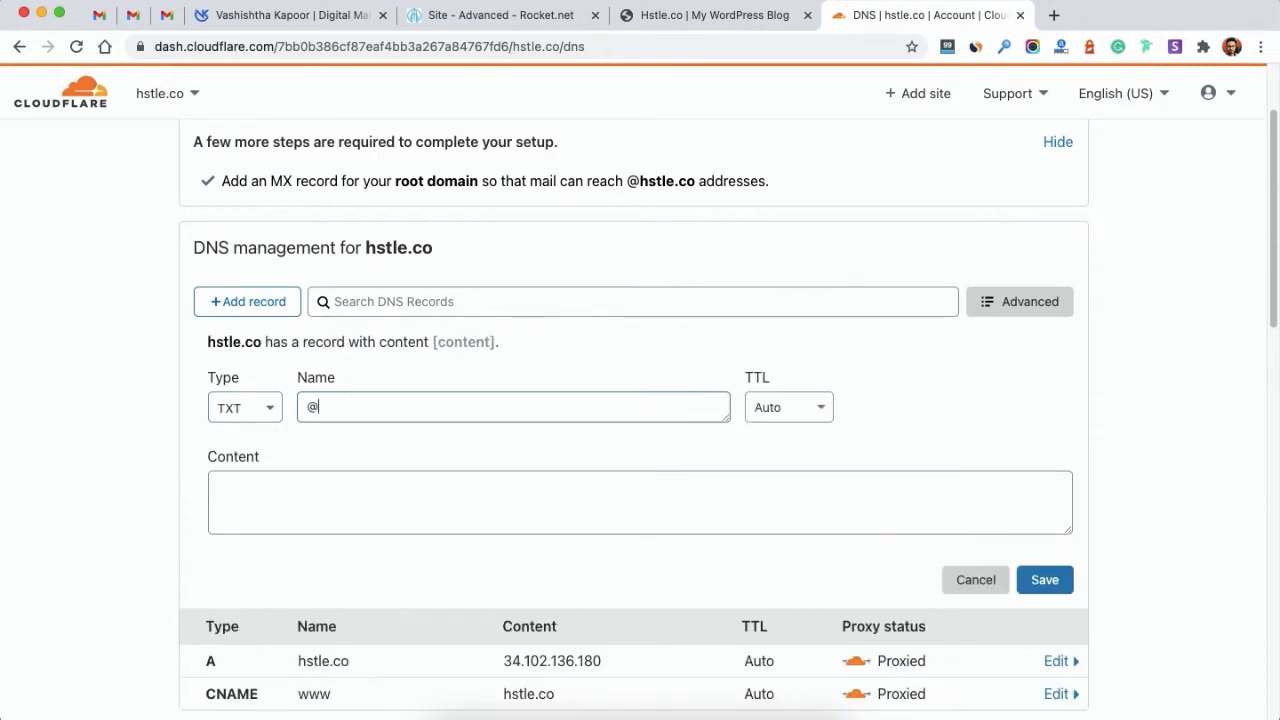
left_click(331, 511)
key("super+v")
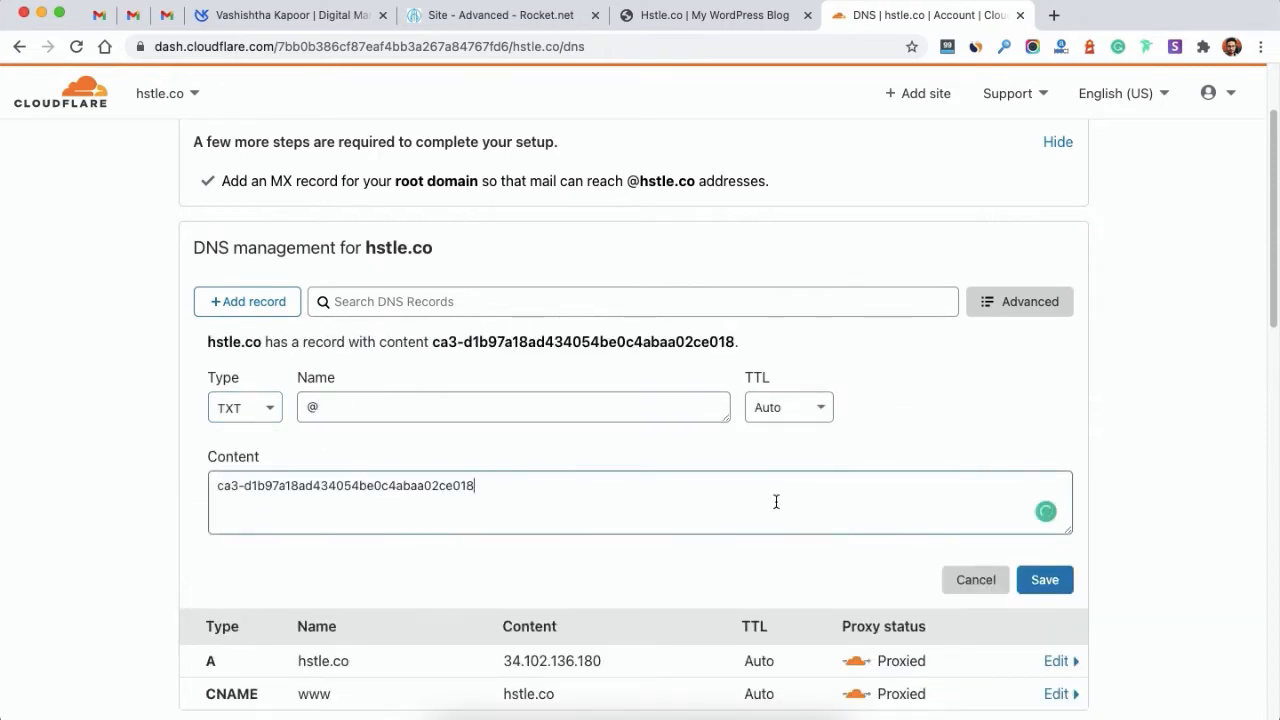
left_click(1047, 585)
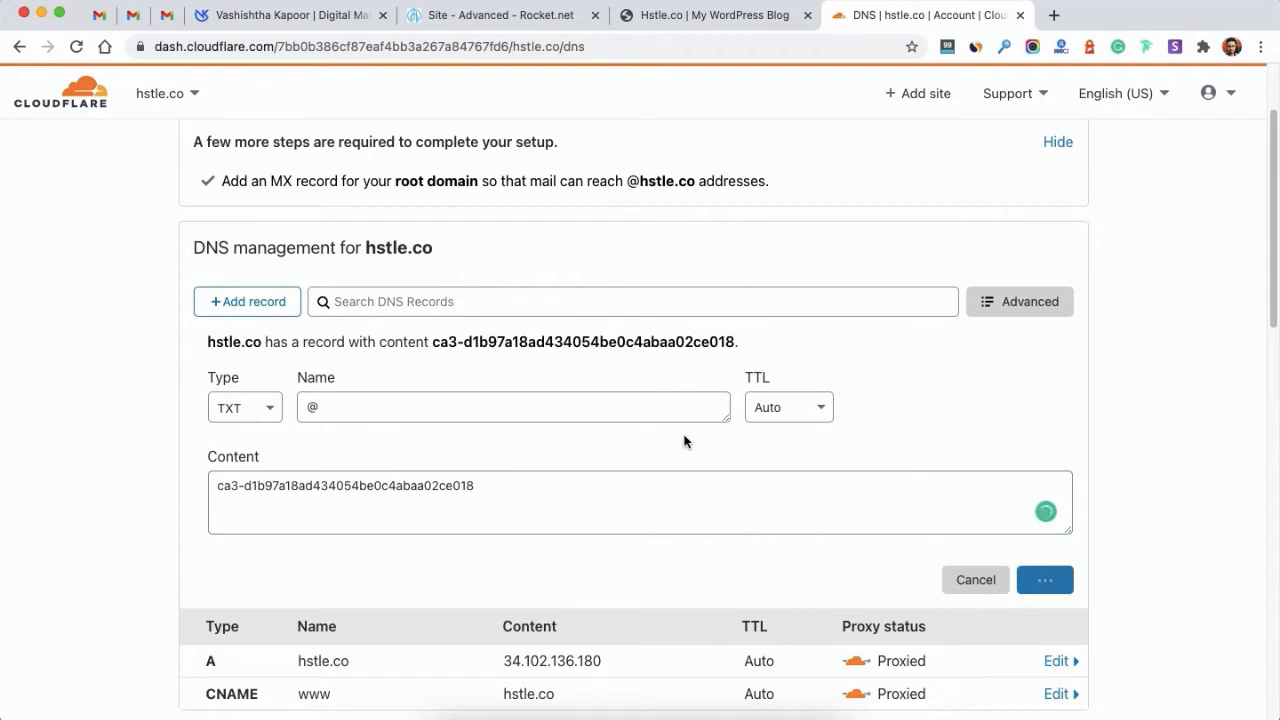
Step: Start a second TXT record named _cf-custom-hostname, copied from Rocket.net
left_click(704, 16)
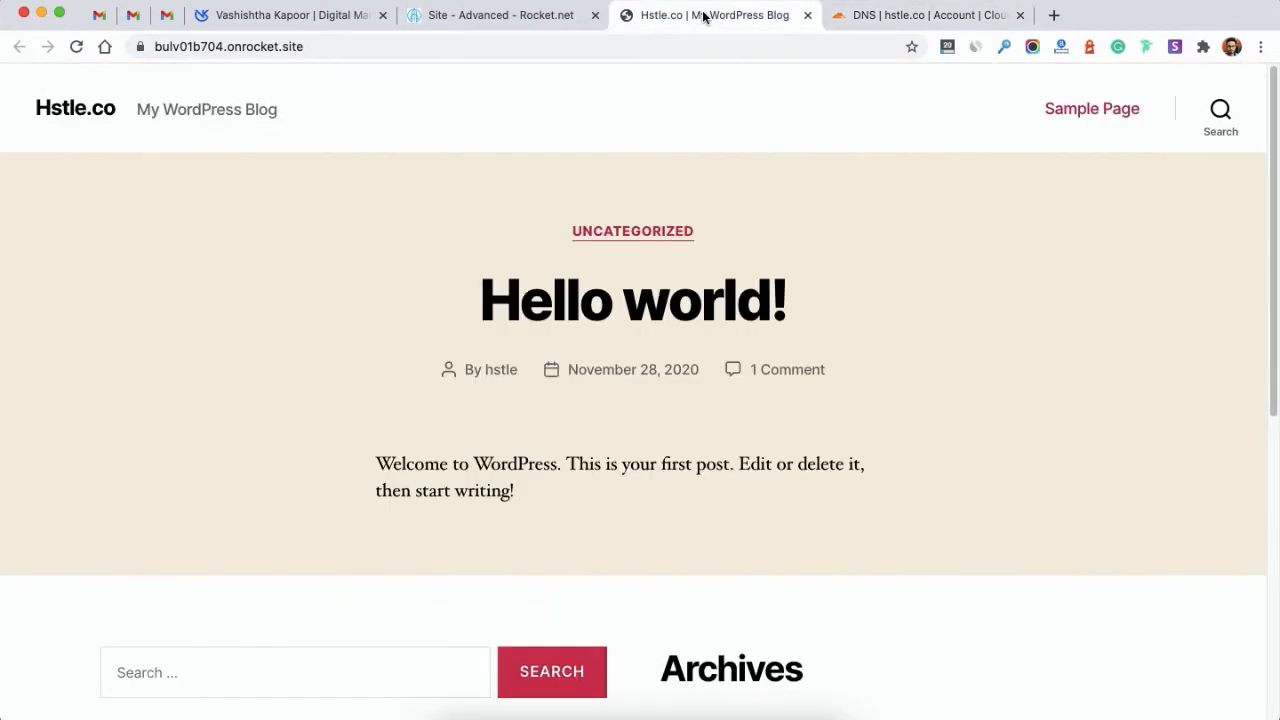
left_click(495, 16)
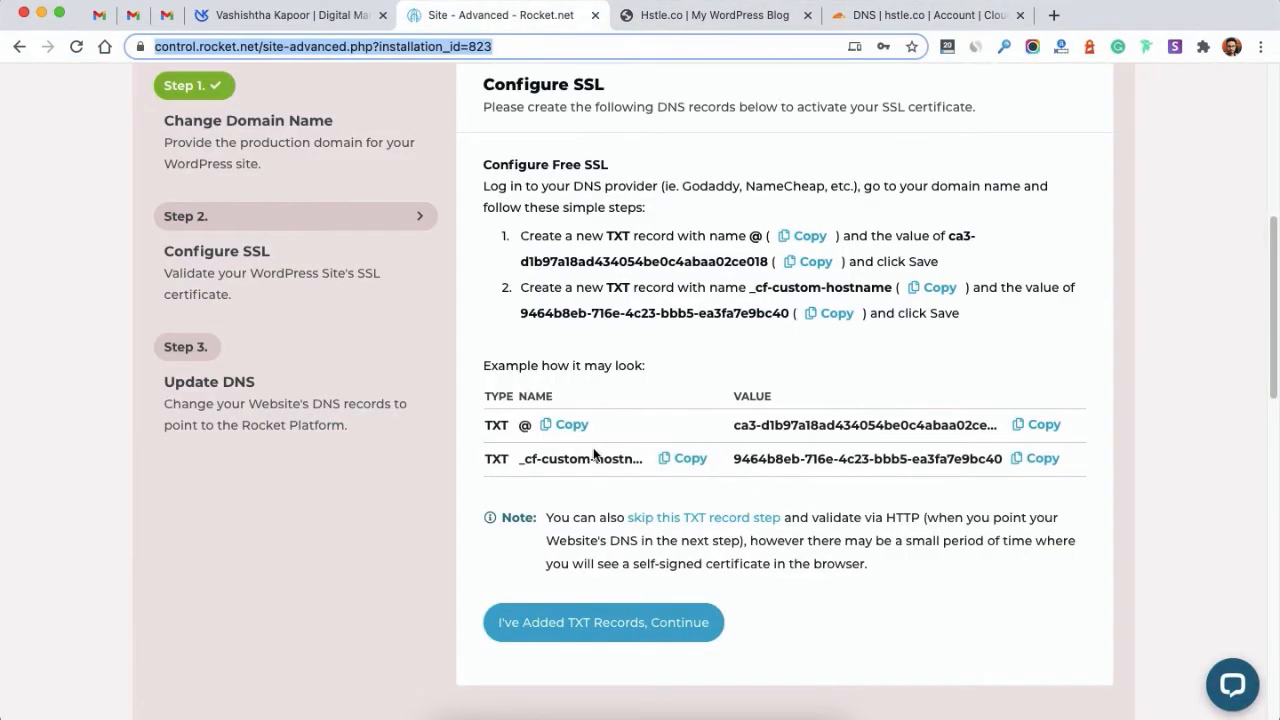
left_click(678, 458)
left_click(871, 14)
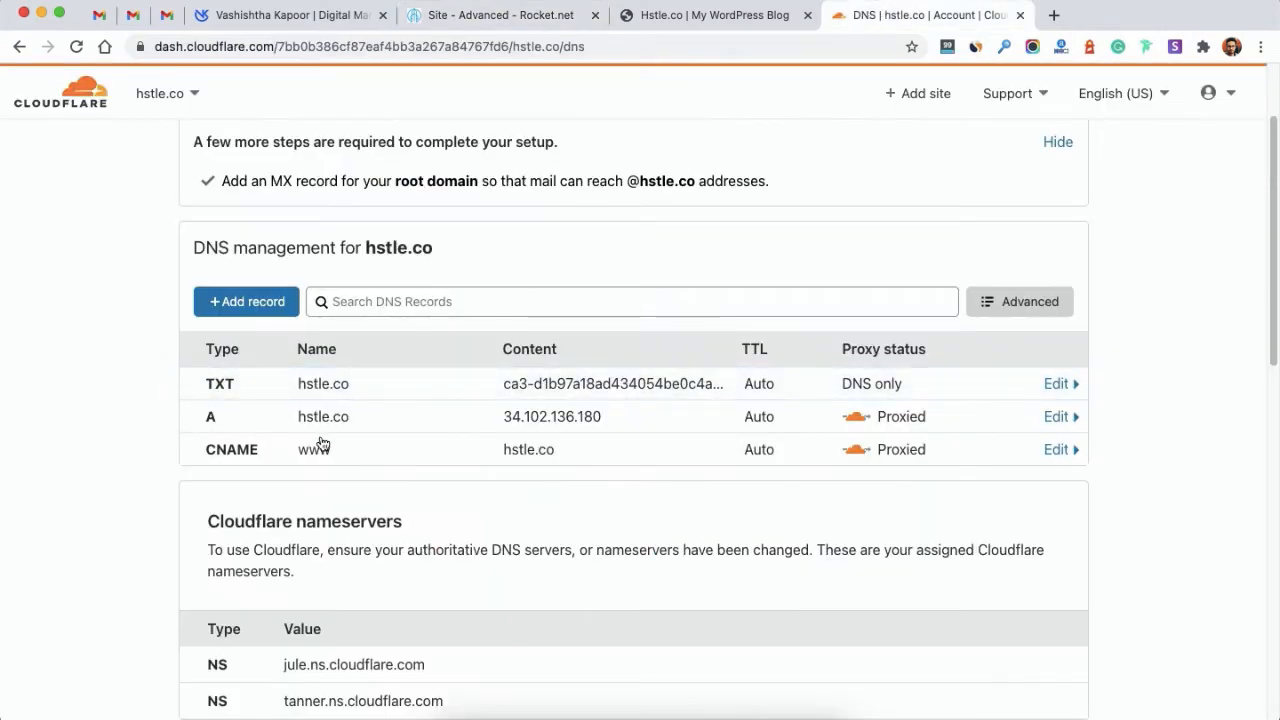
left_click(254, 301)
left_click(226, 408)
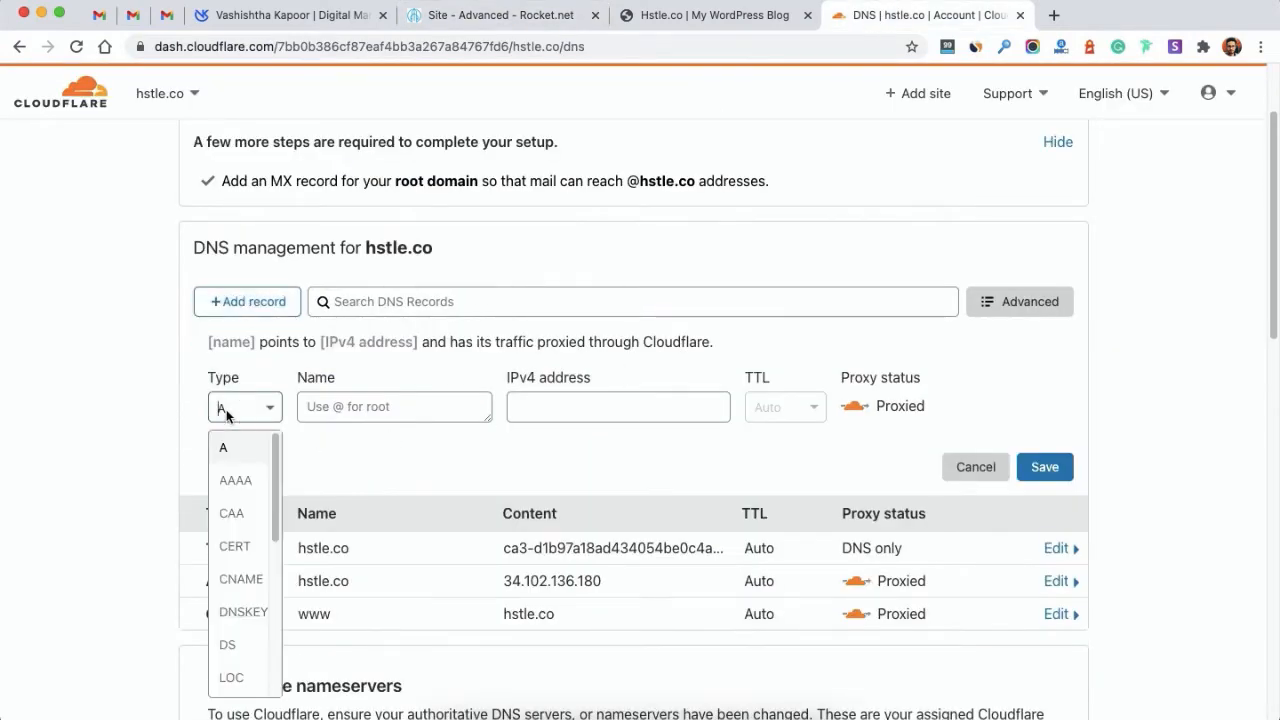
scroll(243, 560, "down", 5)
left_click(240, 646)
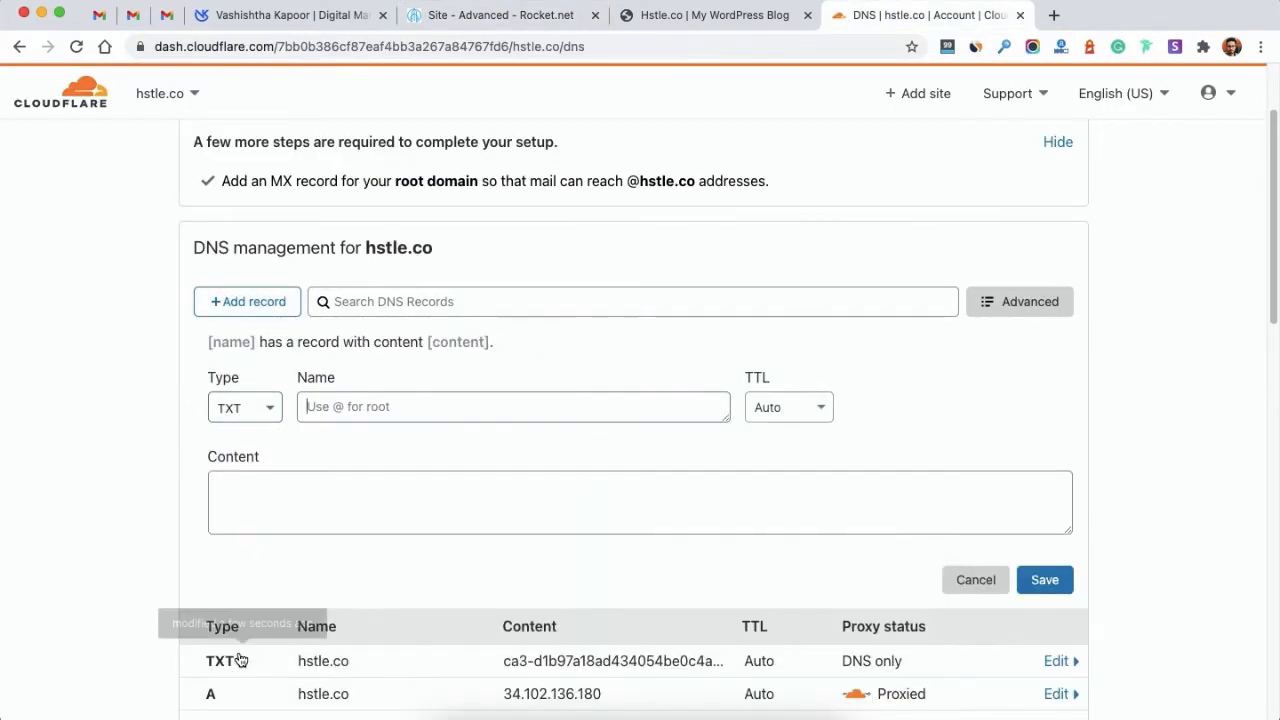
left_click(361, 407)
type("@")
key("BackSpace")
key("ctrl+v")
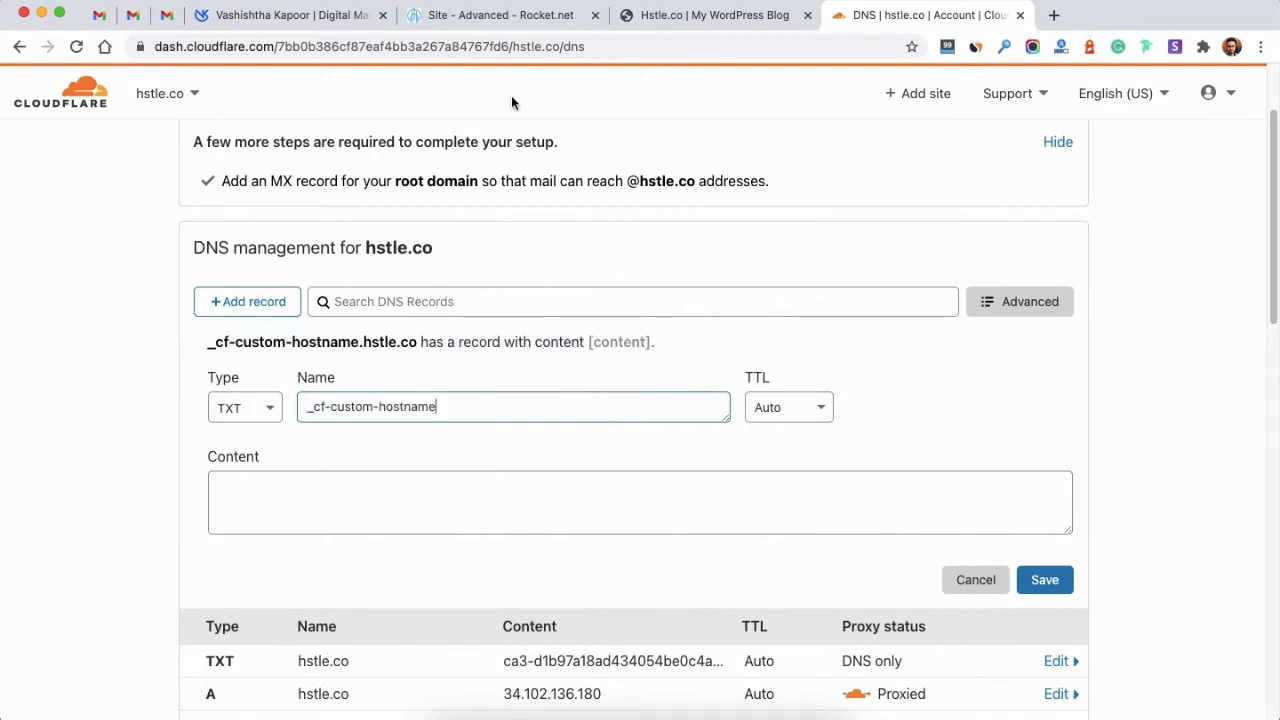
Step: Paste the second verification value from Rocket.net and save the _cf-custom-hostname record
left_click(498, 24)
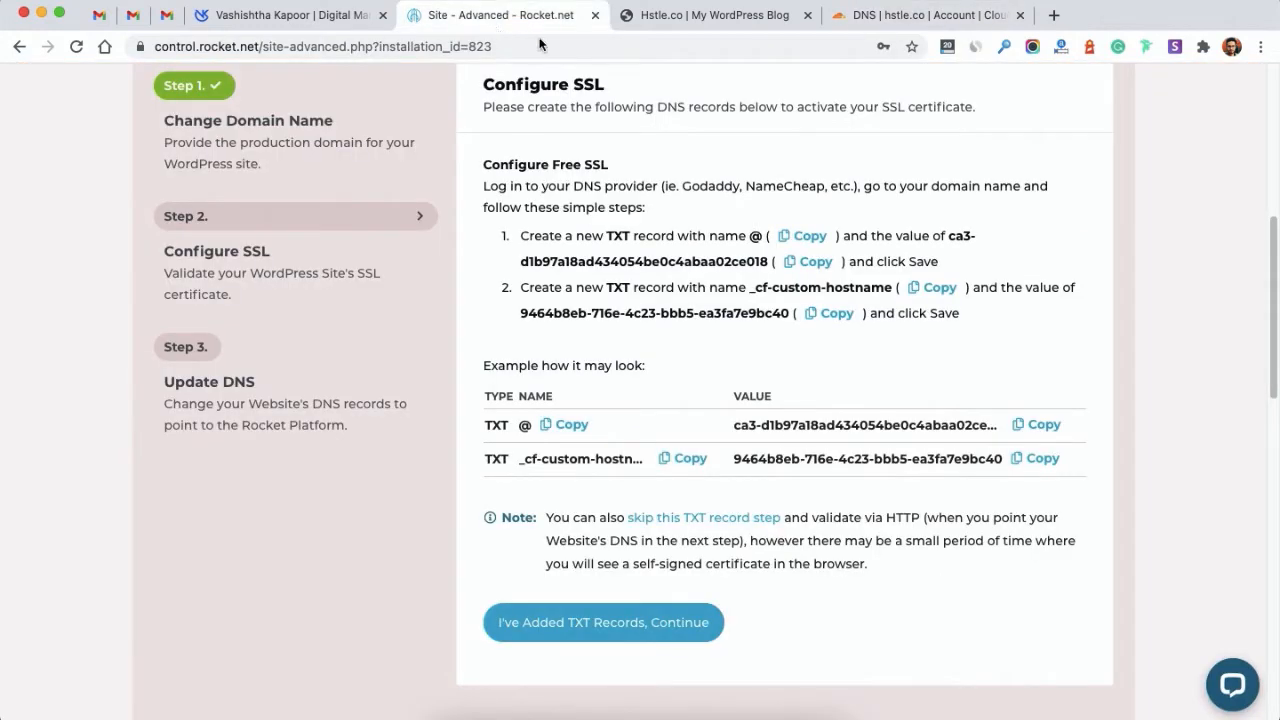
left_click(1014, 458)
left_click(925, 15)
left_click(320, 497)
type("9464b8eb-716e-4c23-bbb5-ea3fa7e9bc40")
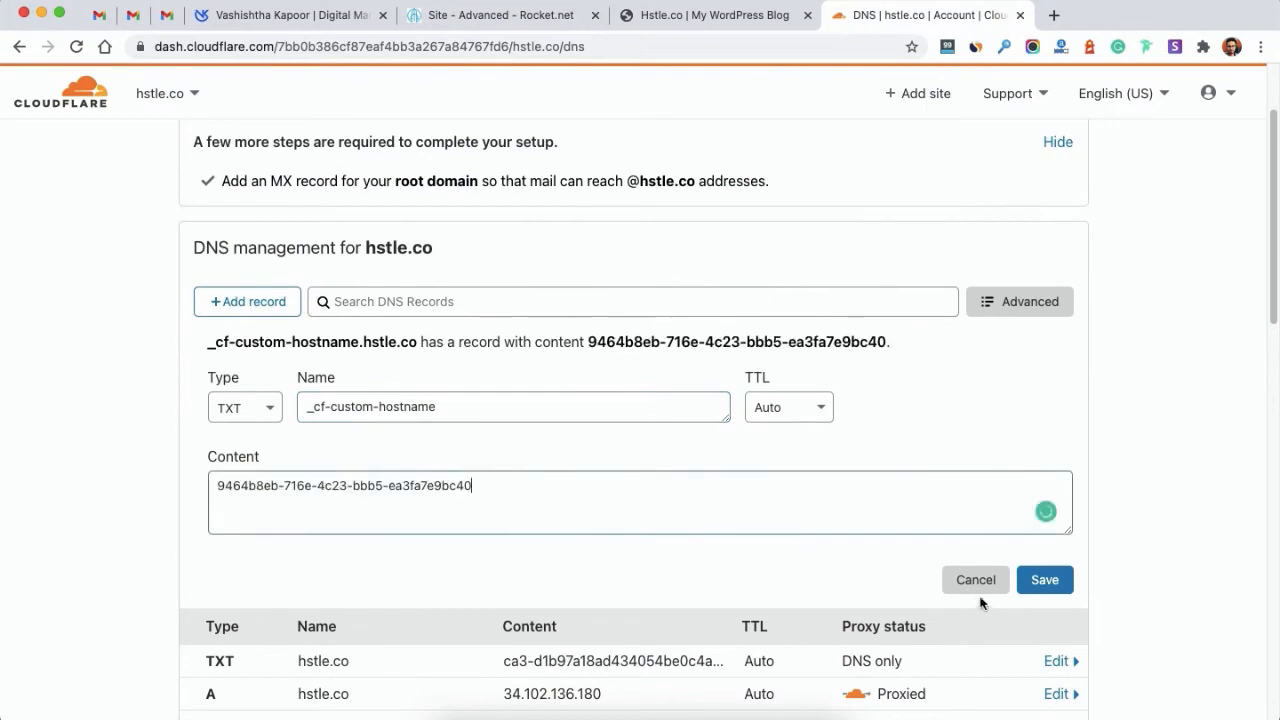
left_click(1040, 582)
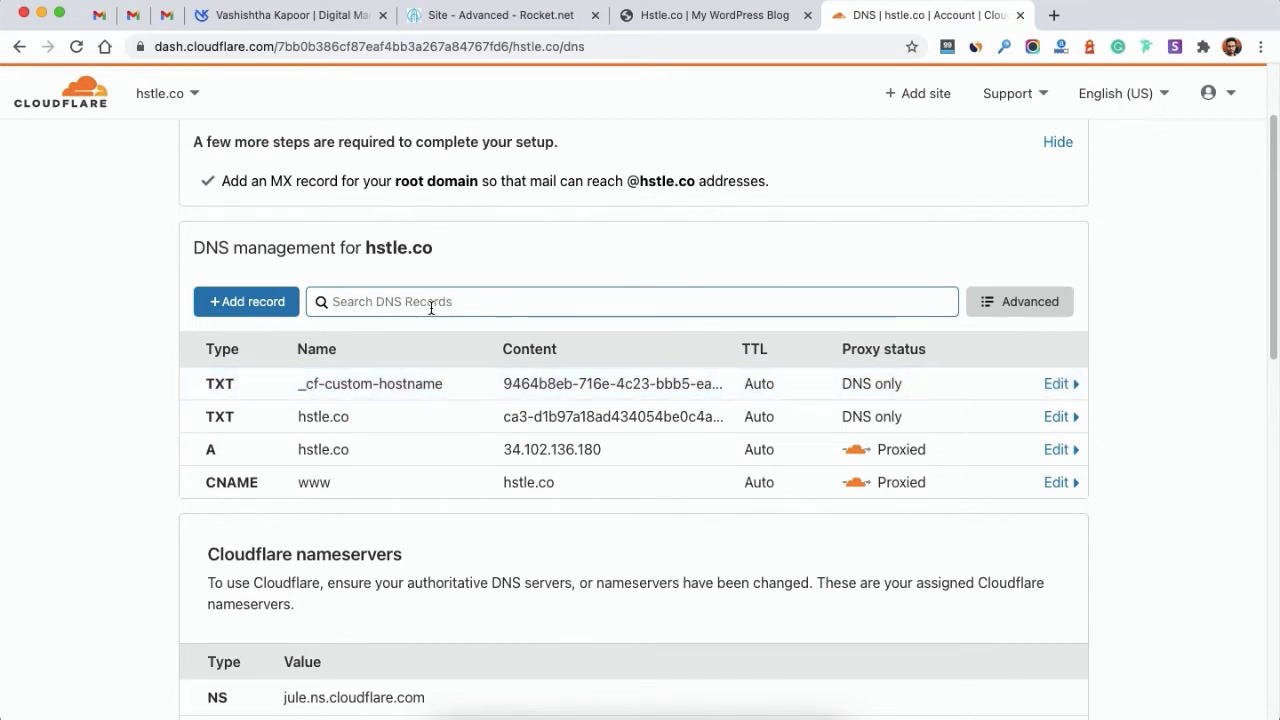
Step: Confirm the TXT records were added, then copy the CNAME target bulv01b704.onrocket.site
left_click(412, 22)
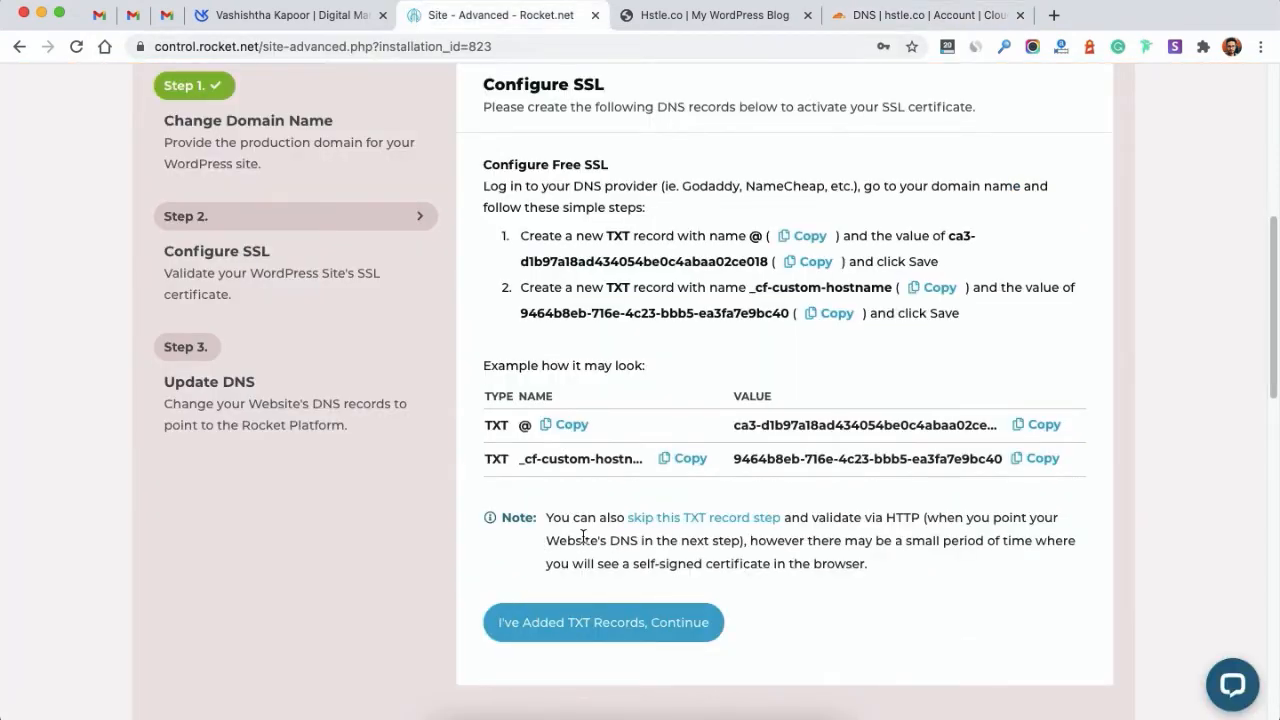
left_click(606, 632)
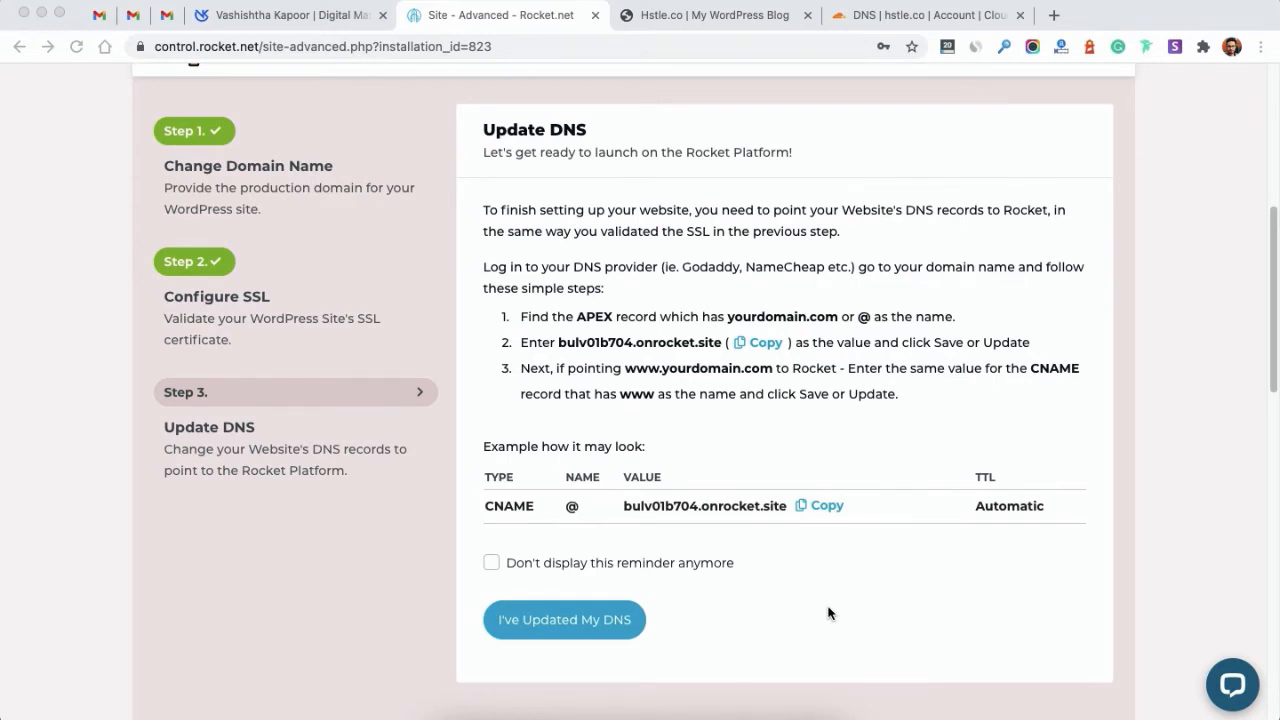
left_click(832, 507)
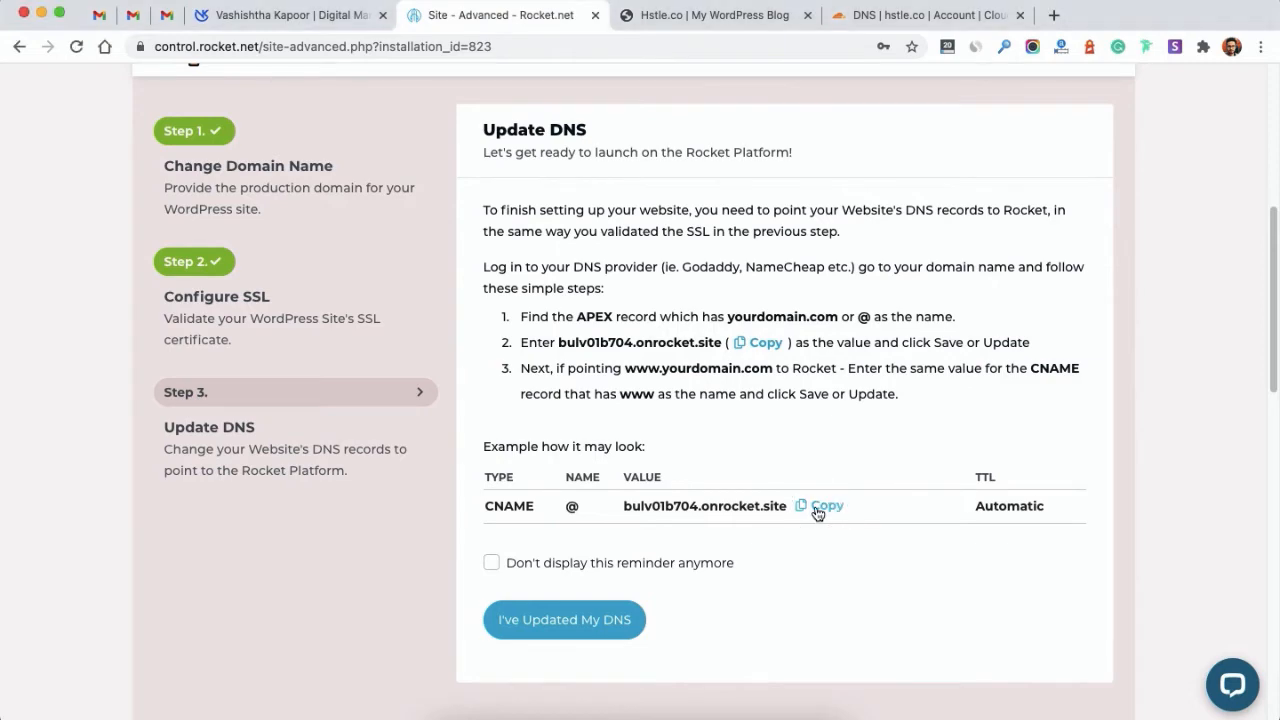
scroll(612, 368, "down", 5)
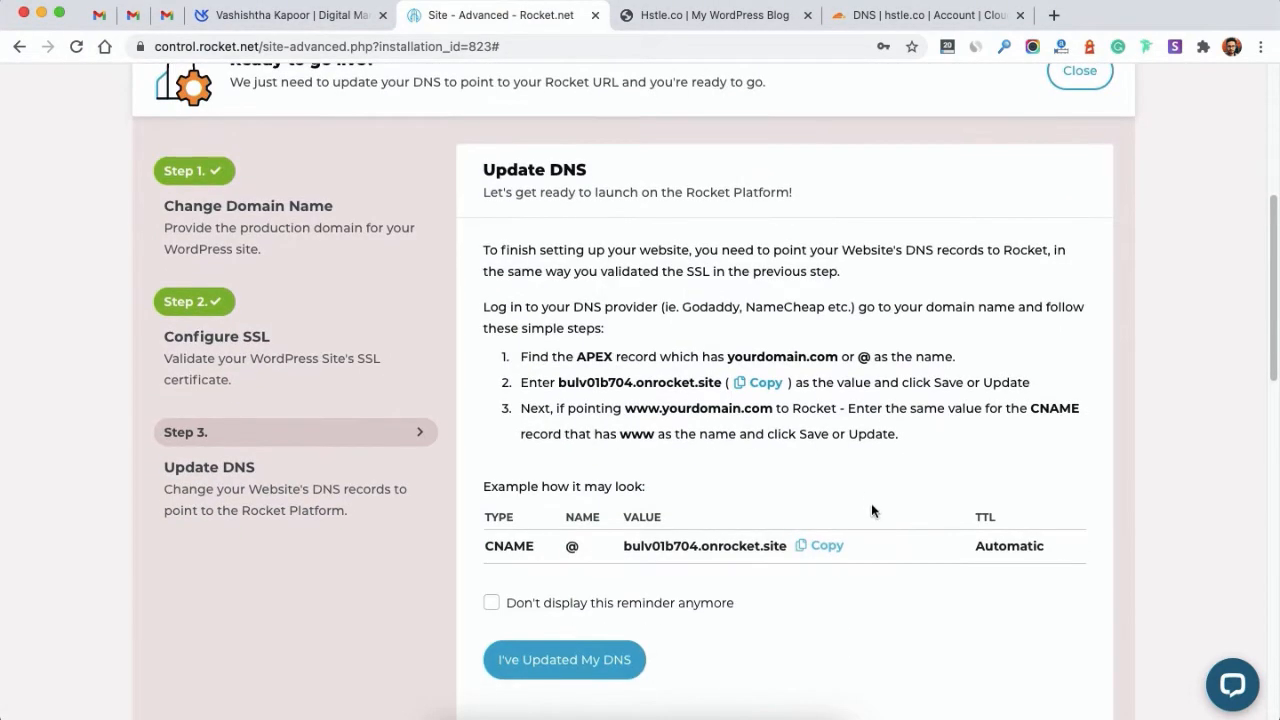
left_click(811, 550)
scroll(810, 550, "down", 5)
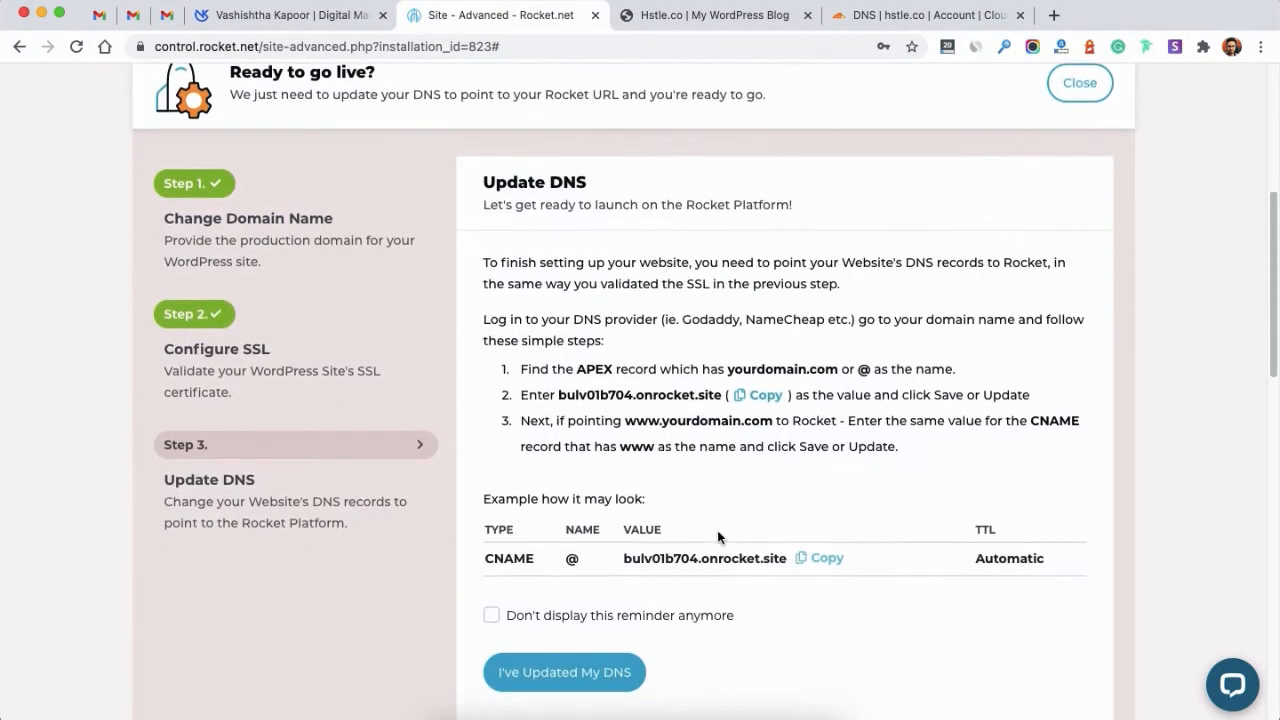
left_click(625, 550)
left_click_drag(625, 550, 780, 546)
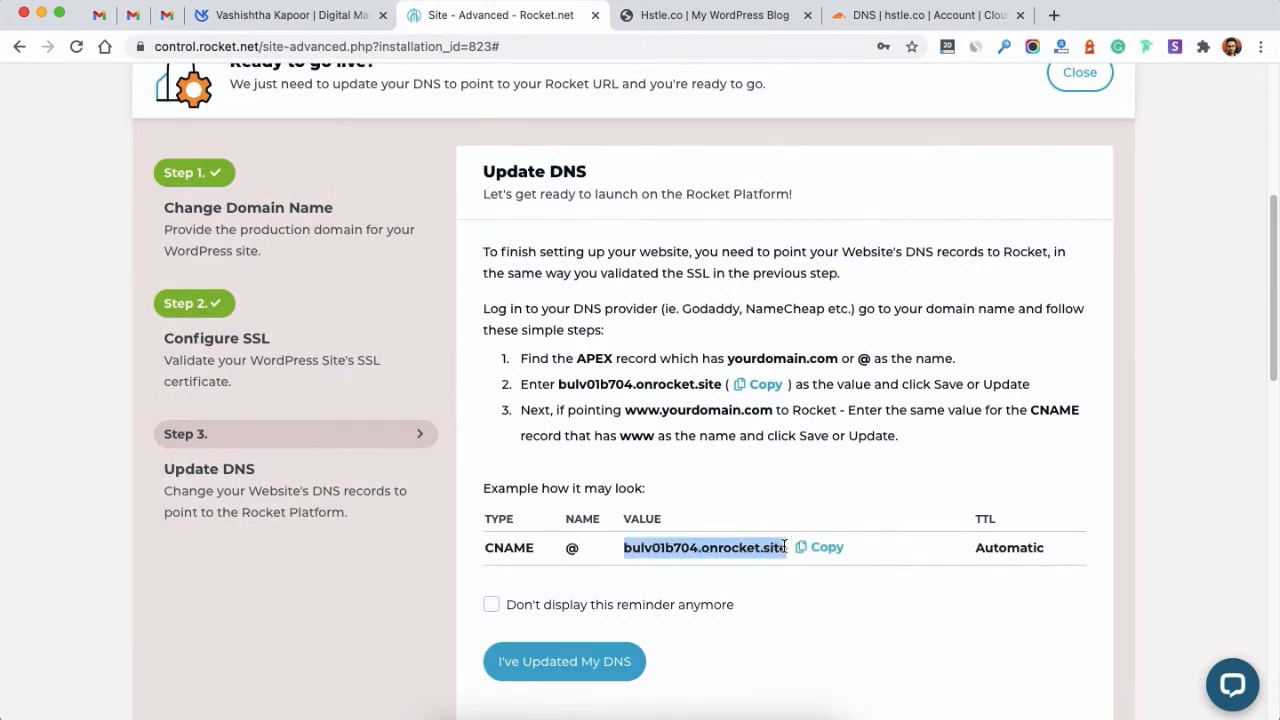
Step: Add a CNAME record named @ targeting bulv01b704.onrocket.site in Cloudflare
left_click(876, 24)
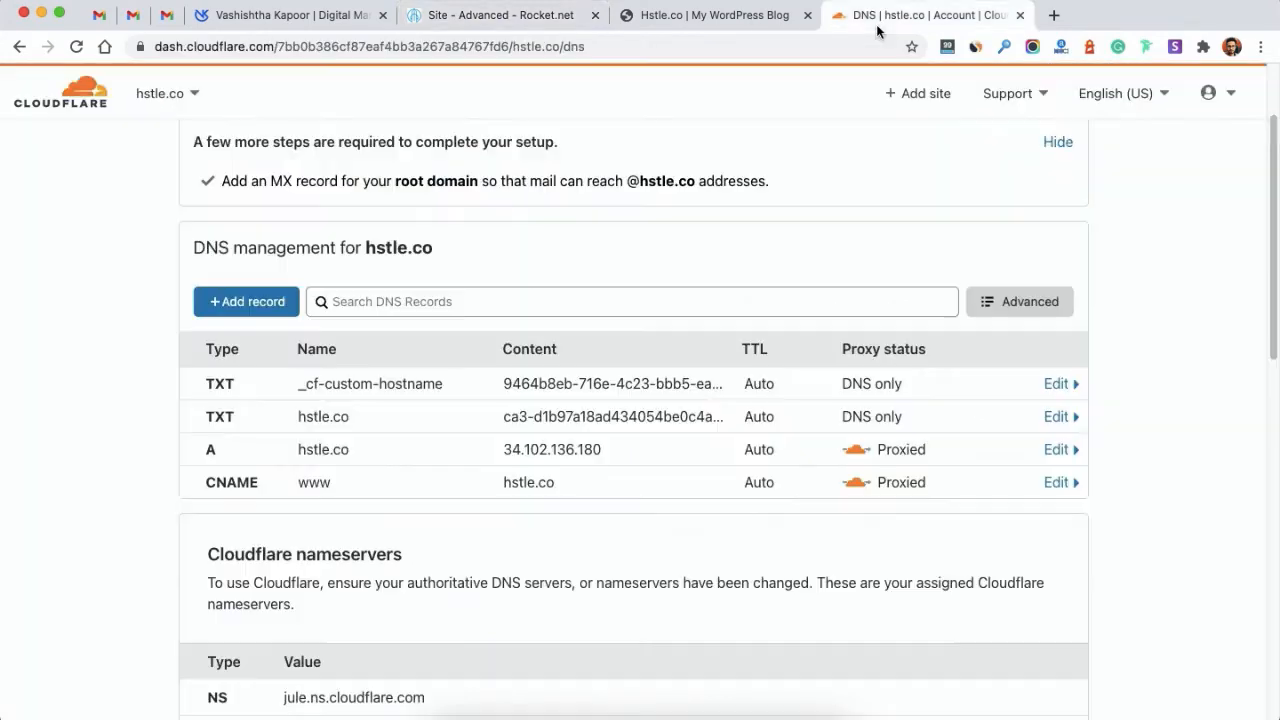
left_click(277, 297)
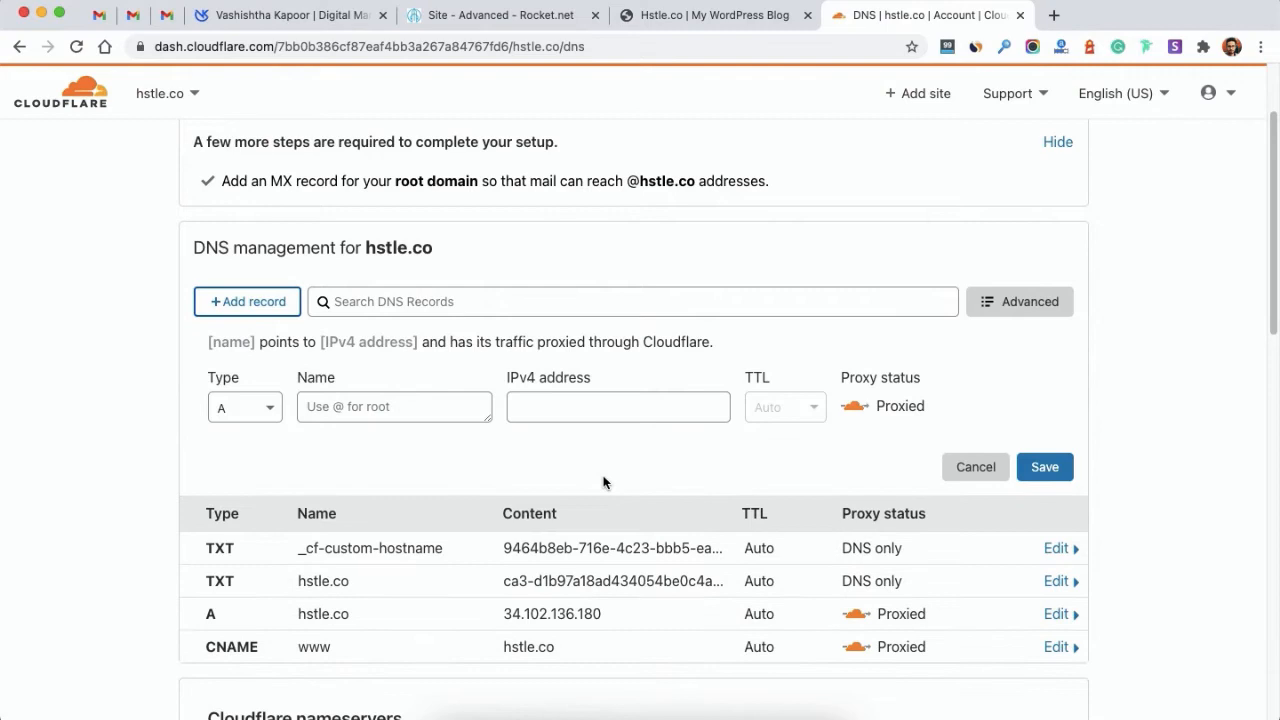
left_click(270, 407)
scroll(241, 562, "down", 1)
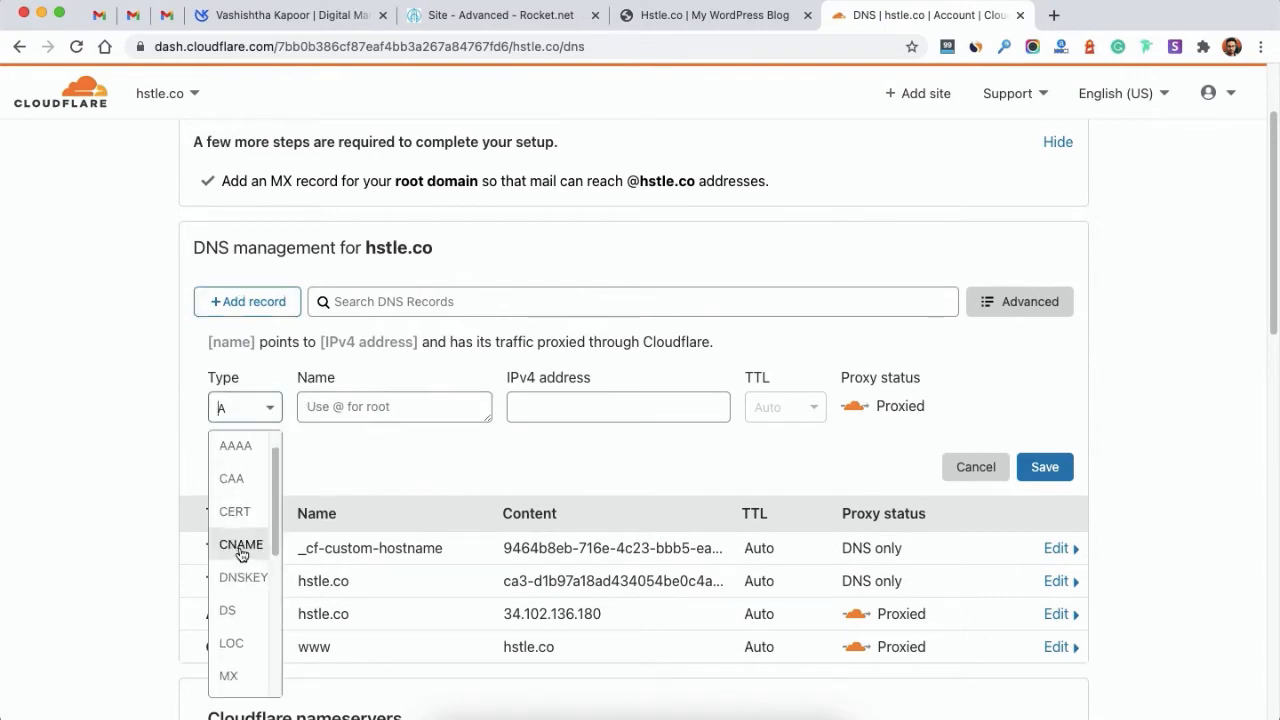
left_click(240, 550)
left_click(345, 414)
type("@")
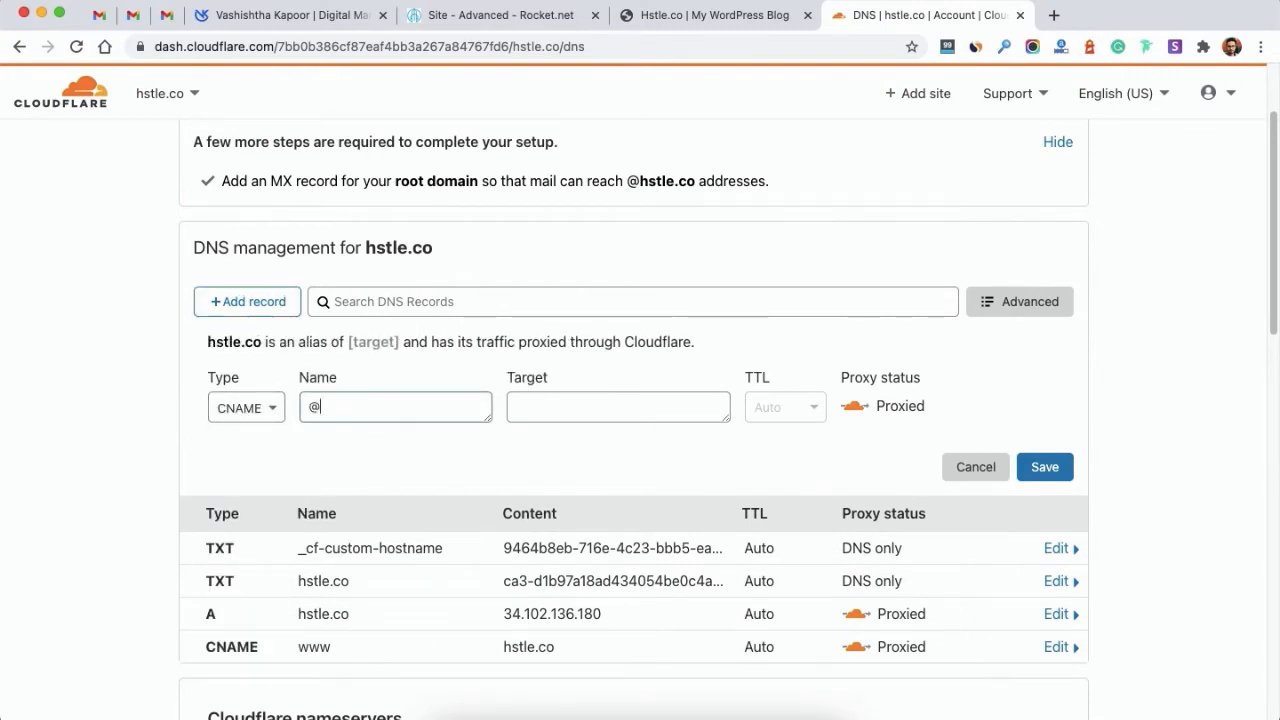
key("Tab")
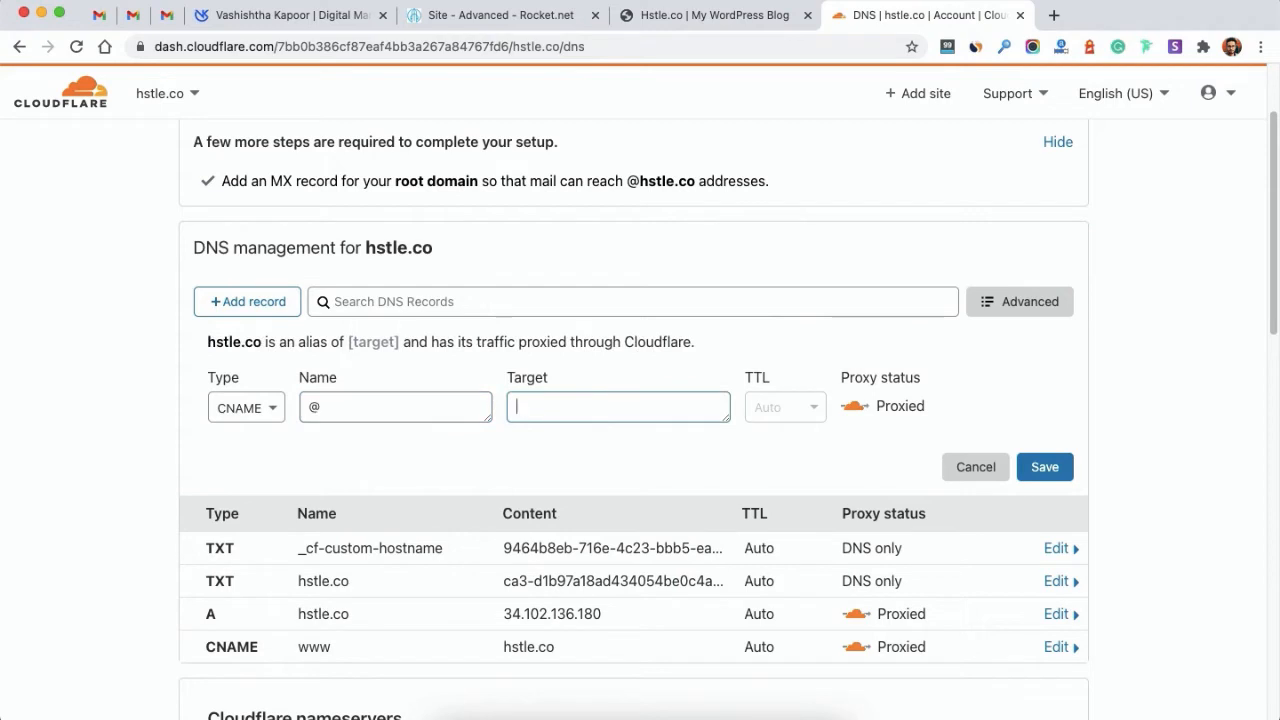
key("super+v")
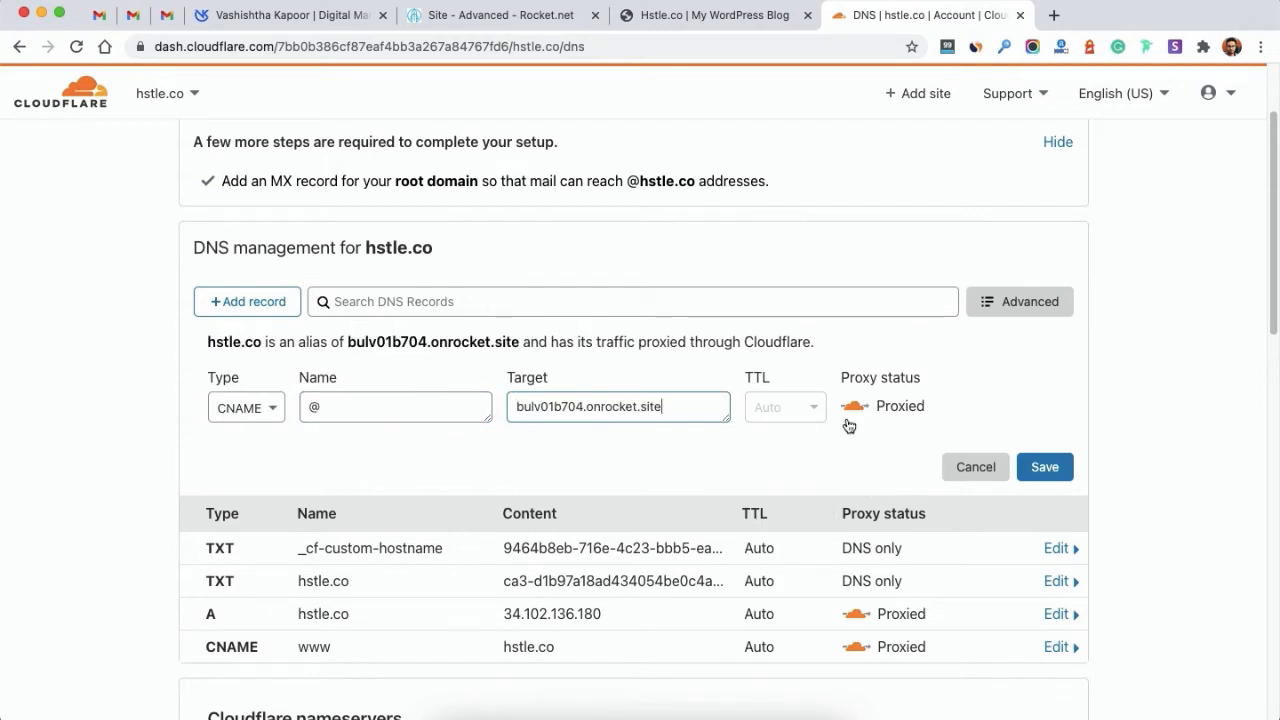
left_click(1040, 467)
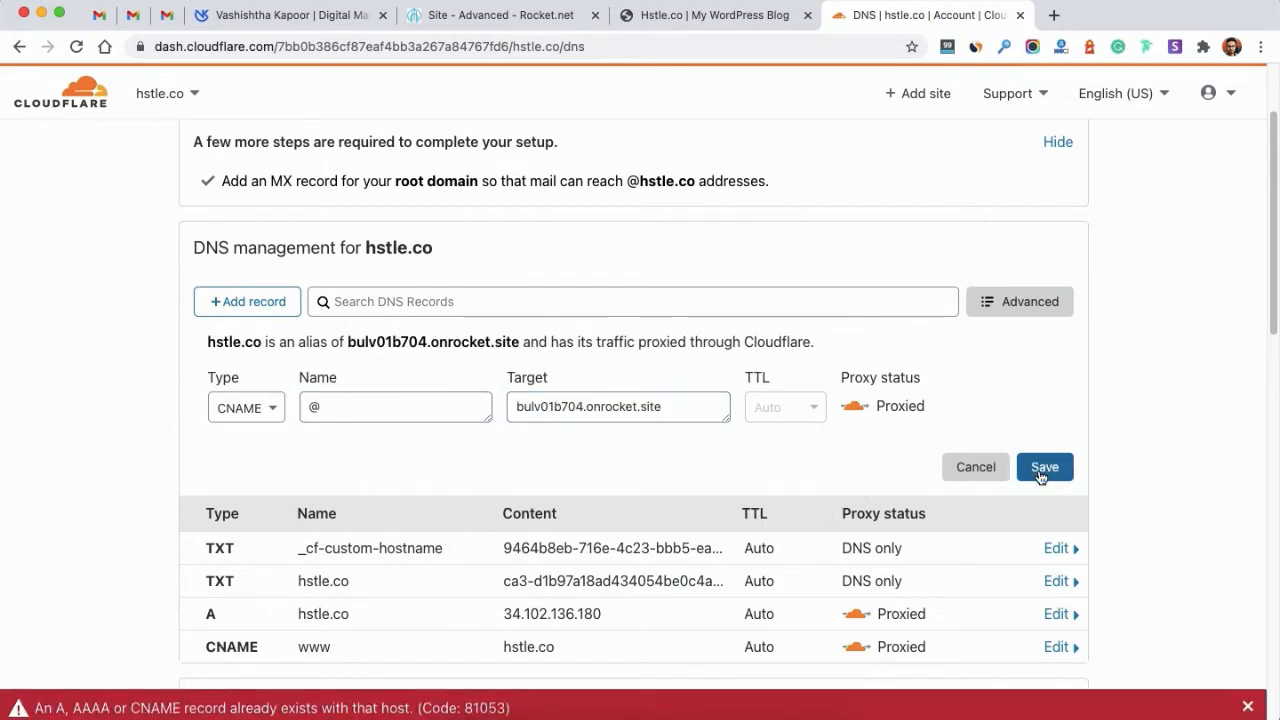
Step: Delete the conflicting A record, save the CNAME, and return to Rocket.net's Update DNS step
scroll(820, 143, "down", 3)
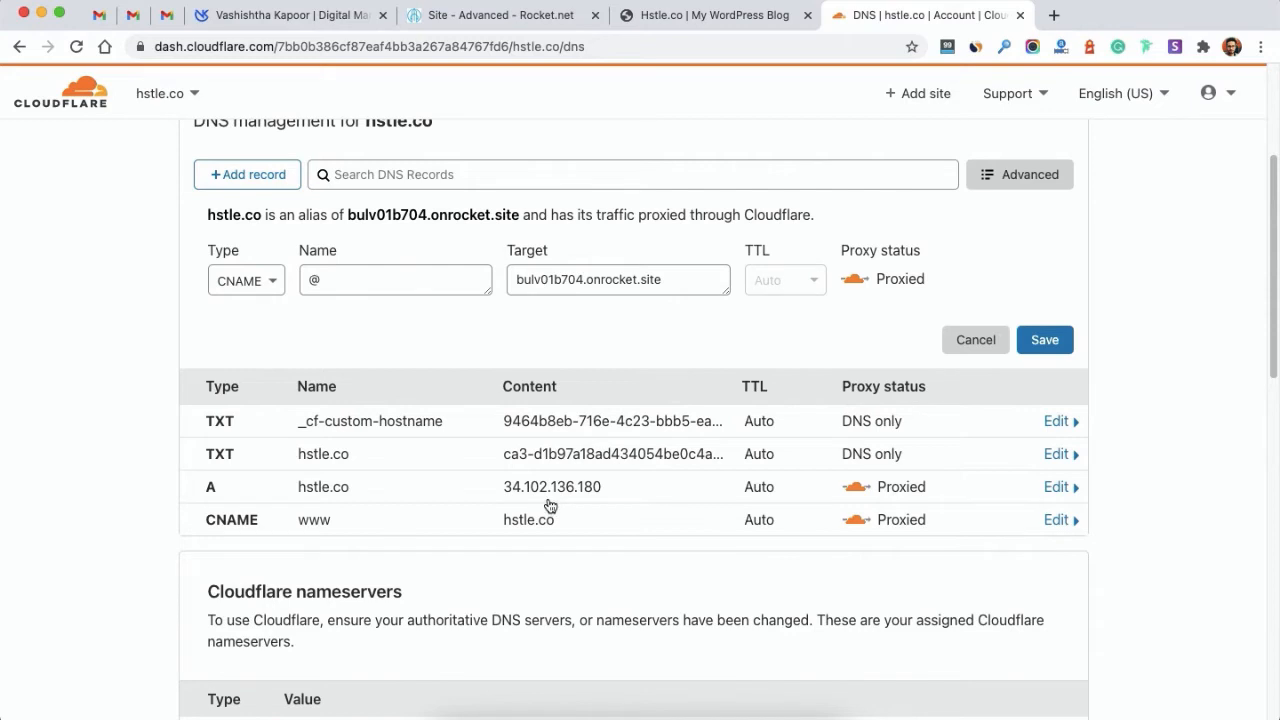
left_click(660, 488)
scroll(991, 529, "down", 2)
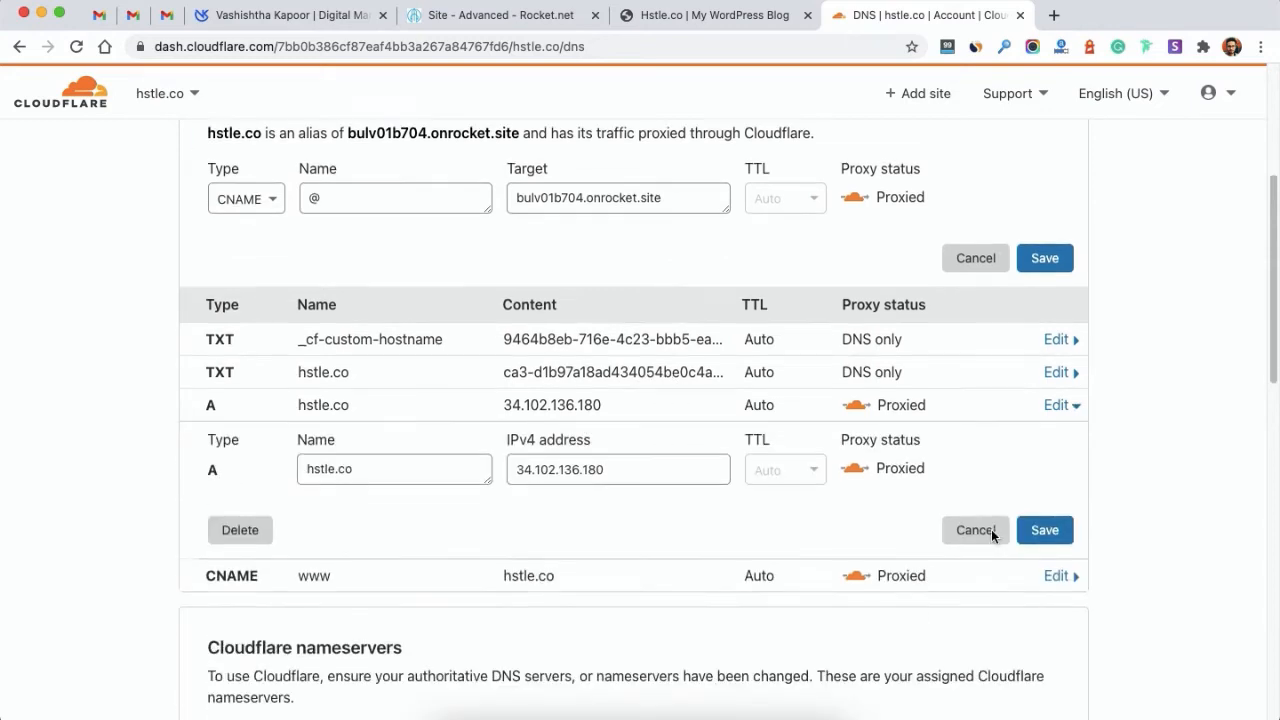
left_click(240, 530)
left_click(975, 481)
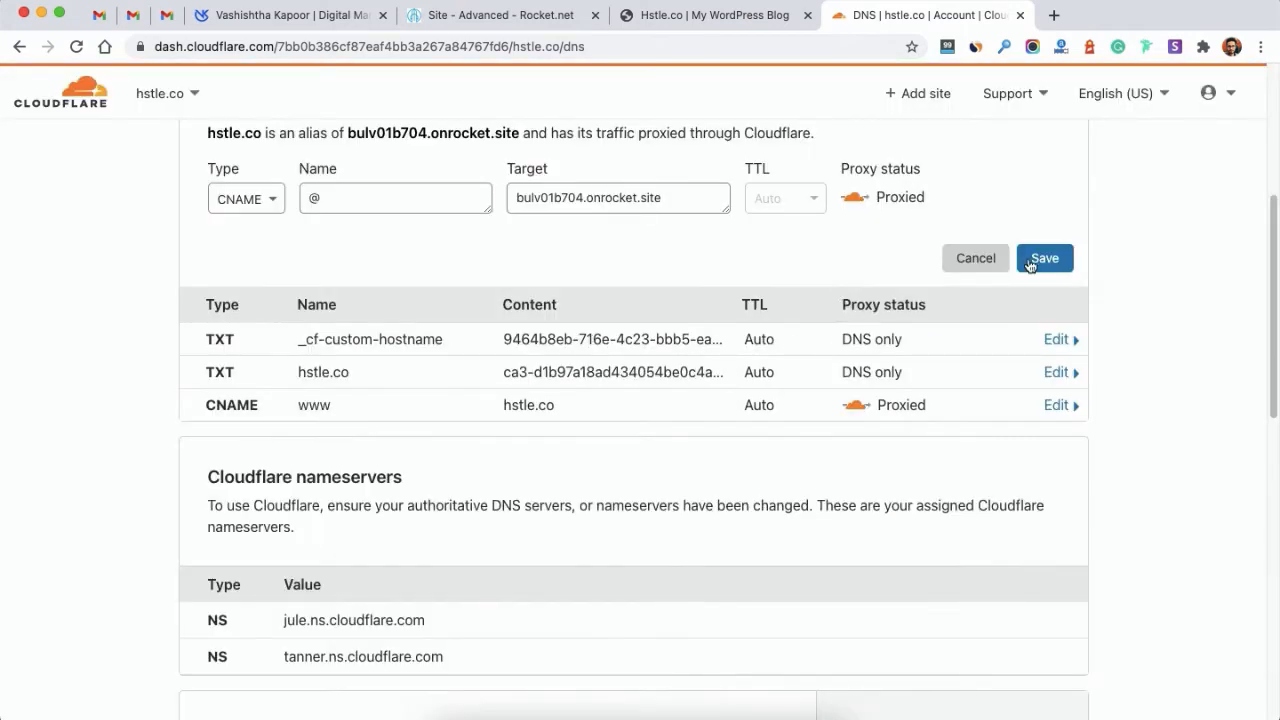
left_click(1043, 259)
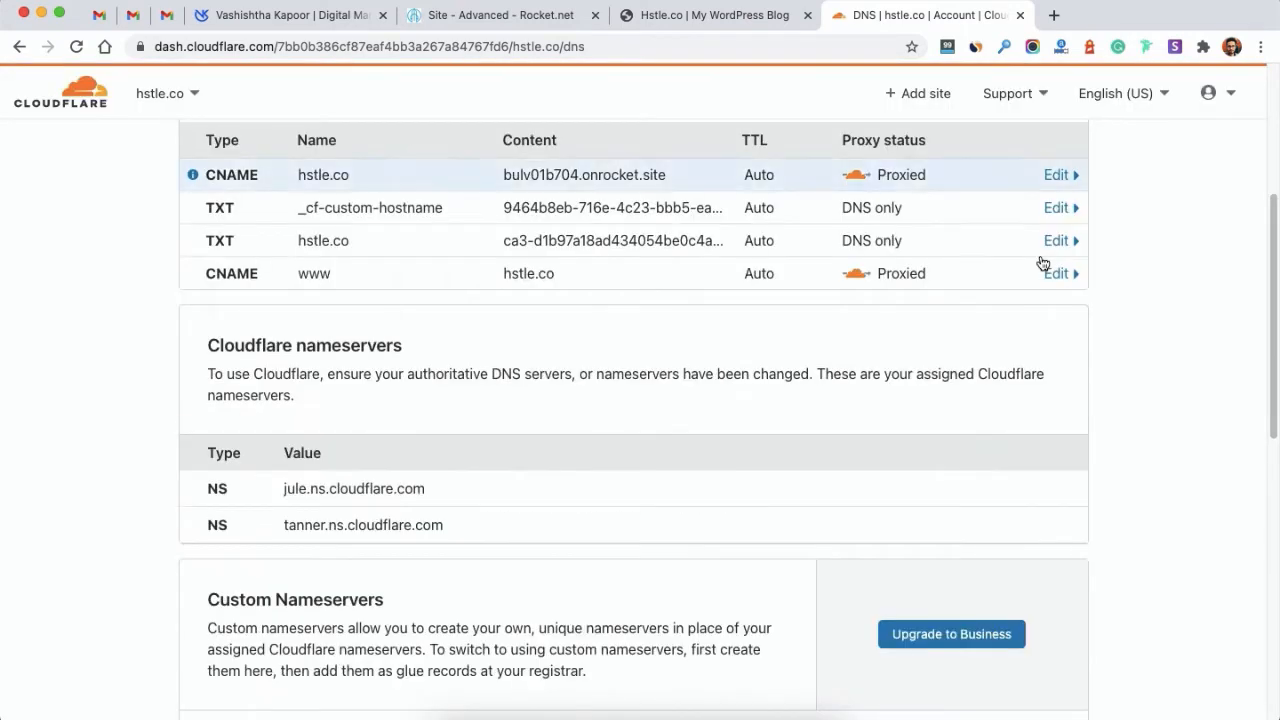
scroll(725, 209, "up", 5)
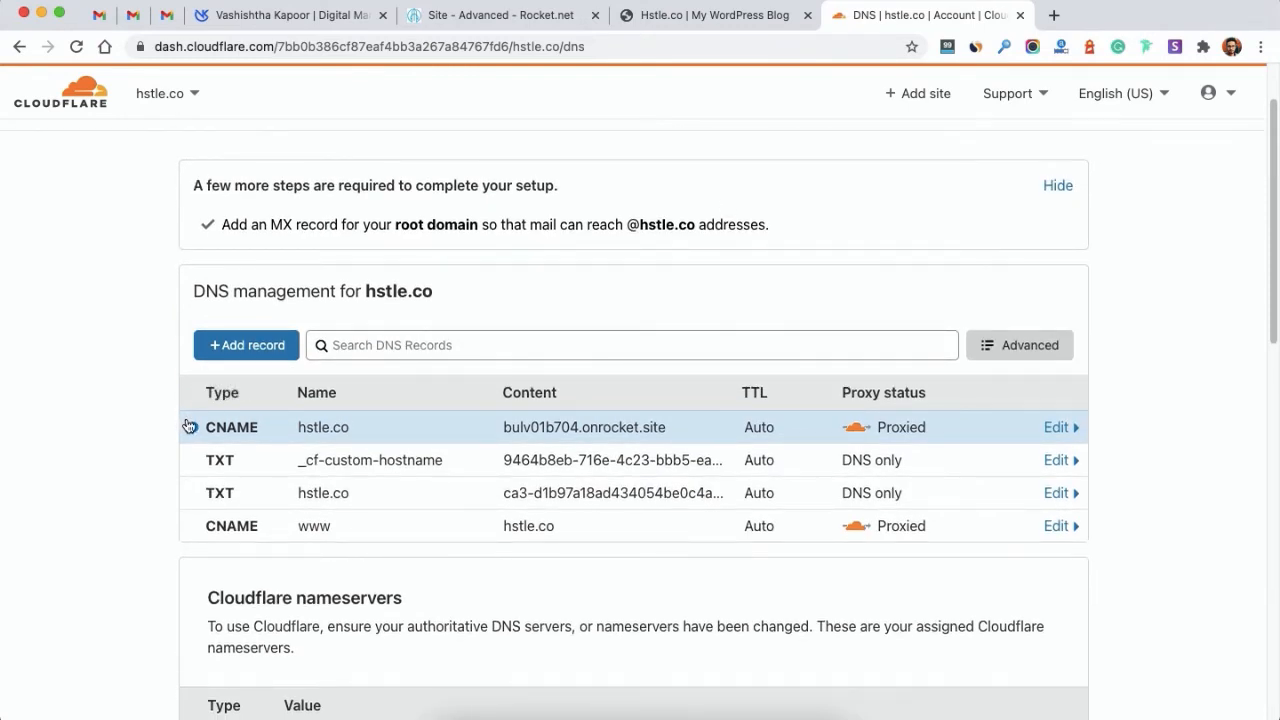
left_click(629, 24)
left_click(498, 18)
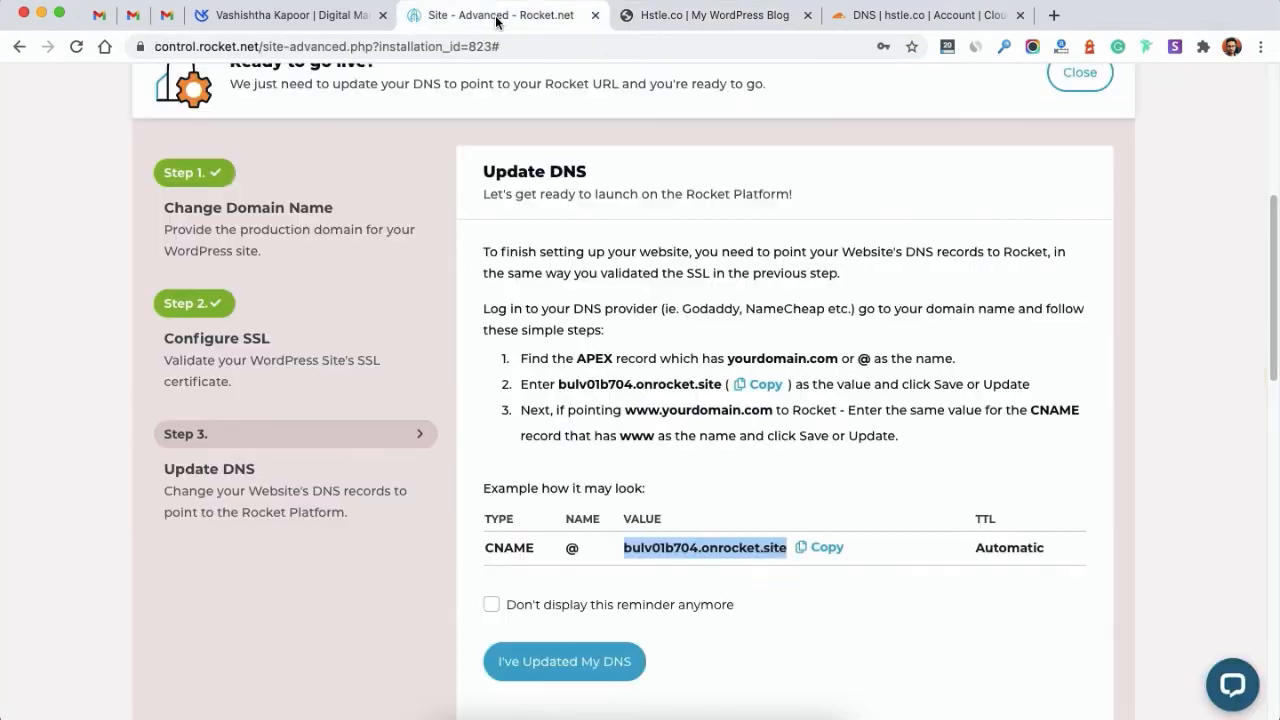
Step: Turn off the DNS reminder and report the hstle.co DNS as updated
scroll(691, 376, "down", 2)
scroll(691, 376, "down", 1)
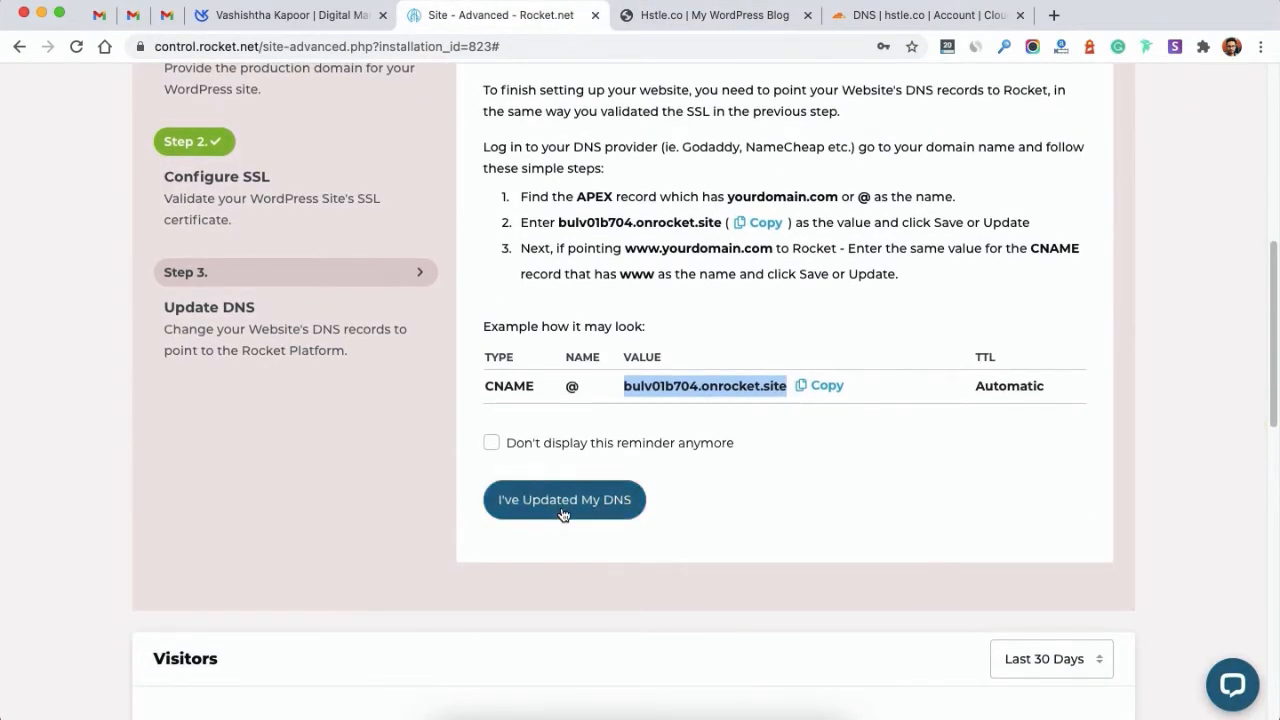
left_click(657, 443)
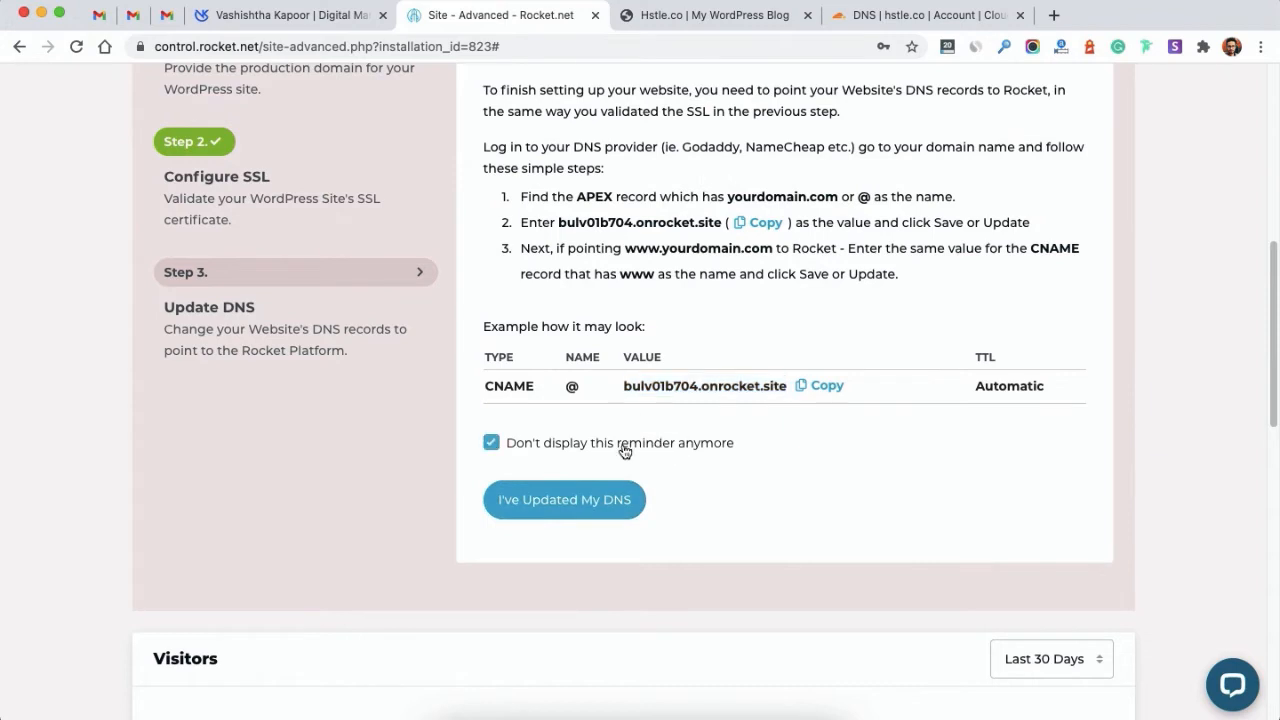
left_click(548, 500)
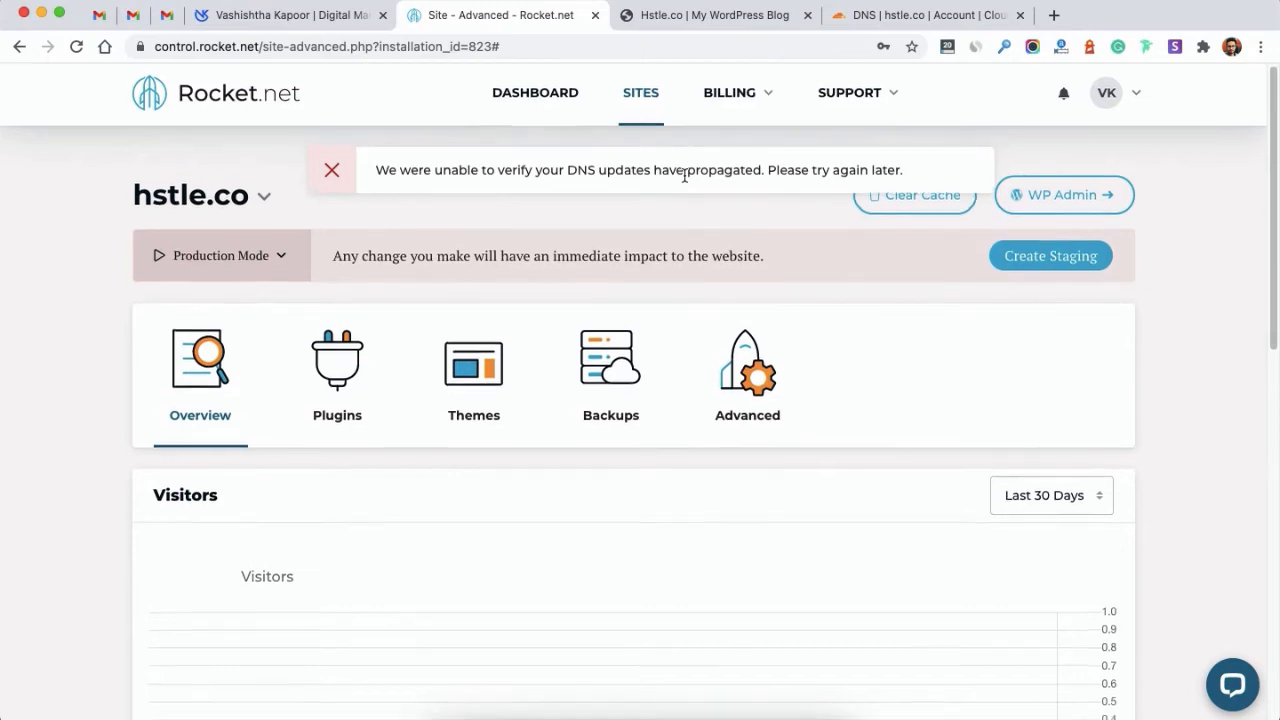
Step: Look over the site details and recheck the Cloudflare DNS records
scroll(684, 178, "down", 10)
scroll(684, 180, "up", 10)
scroll(684, 180, "down", 1)
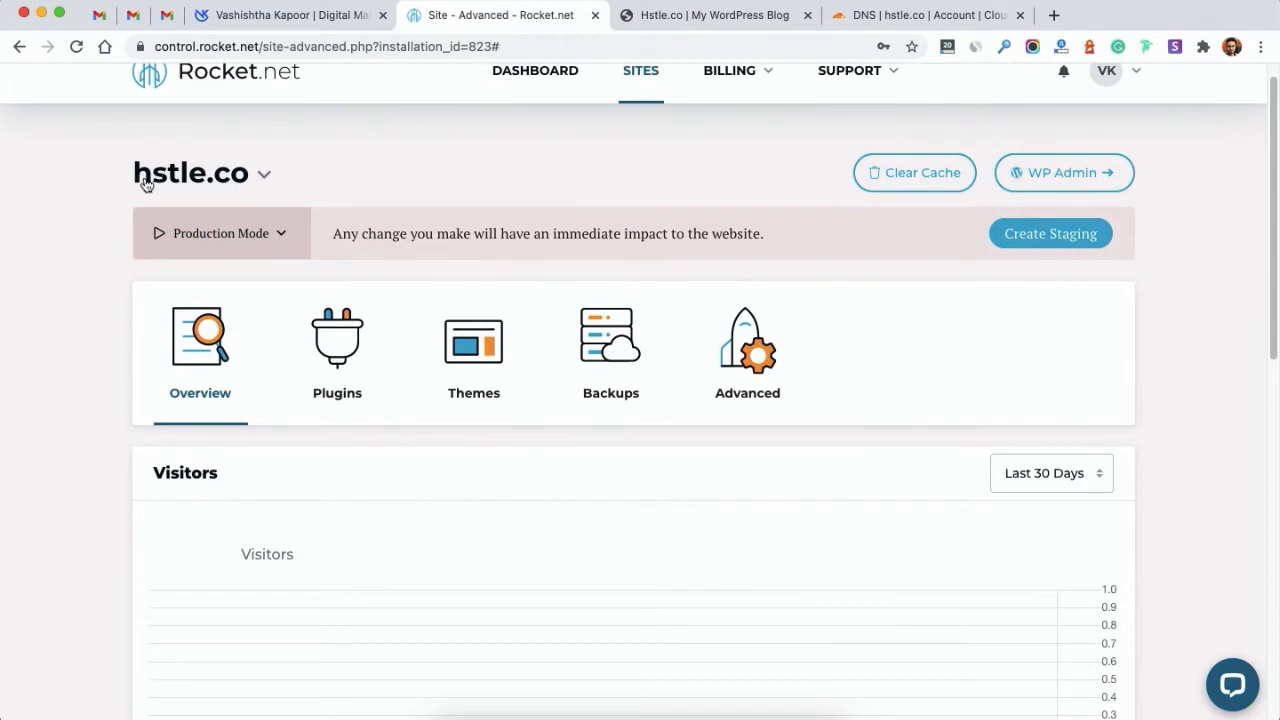
scroll(600, 276, "down", 10)
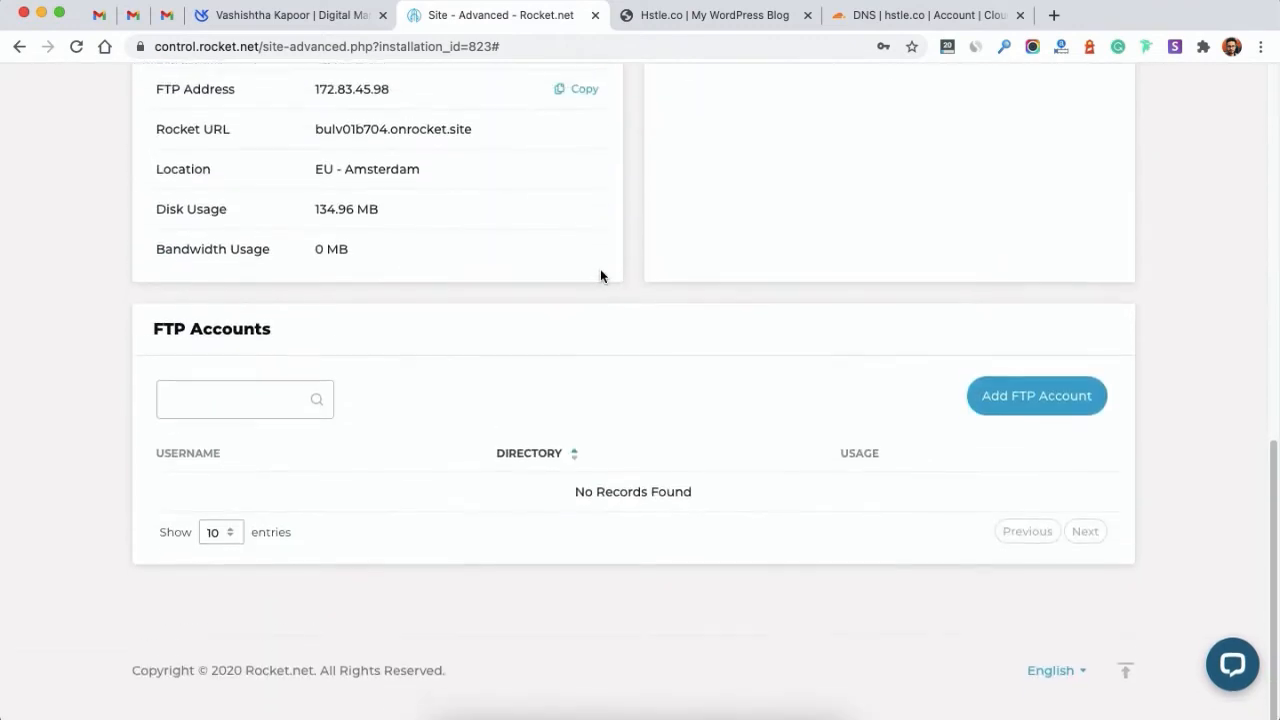
scroll(600, 276, "up", 3)
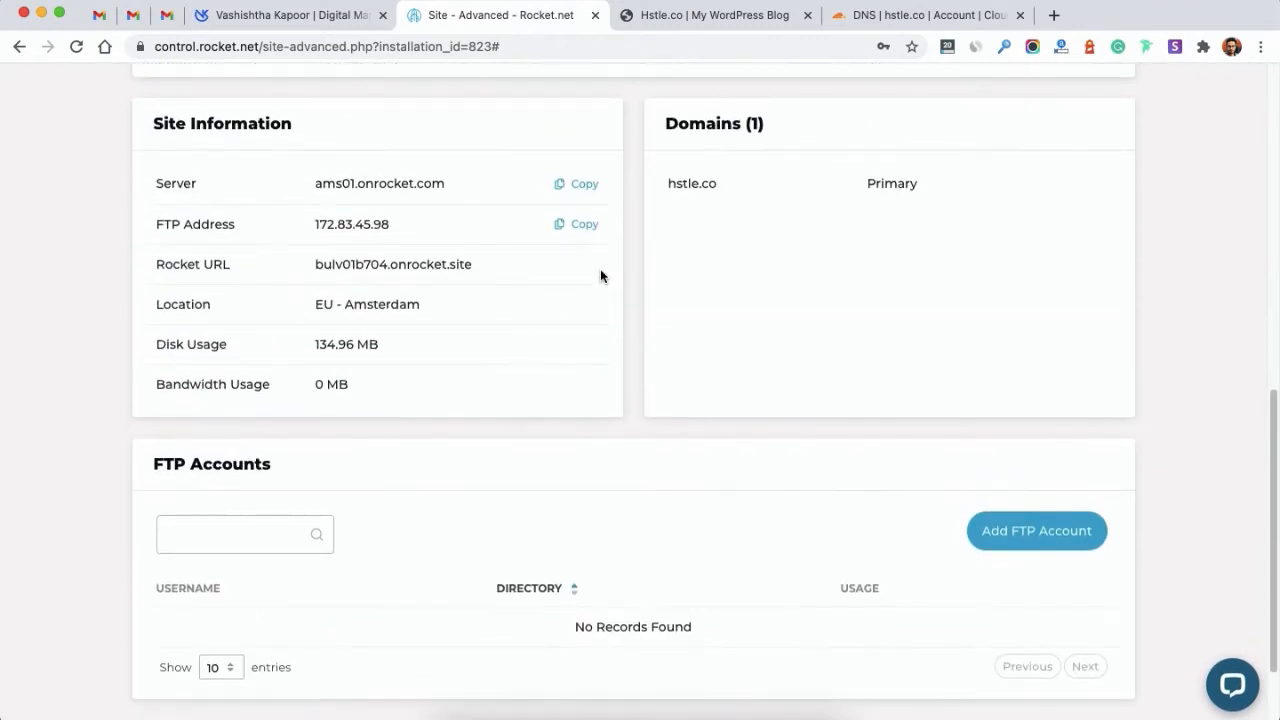
left_click(966, 16)
left_click(454, 20)
Step: Copy the Rocket URL bulv01b704.onrocket.site and load the blog at that address
scroll(367, 338, "up", 10)
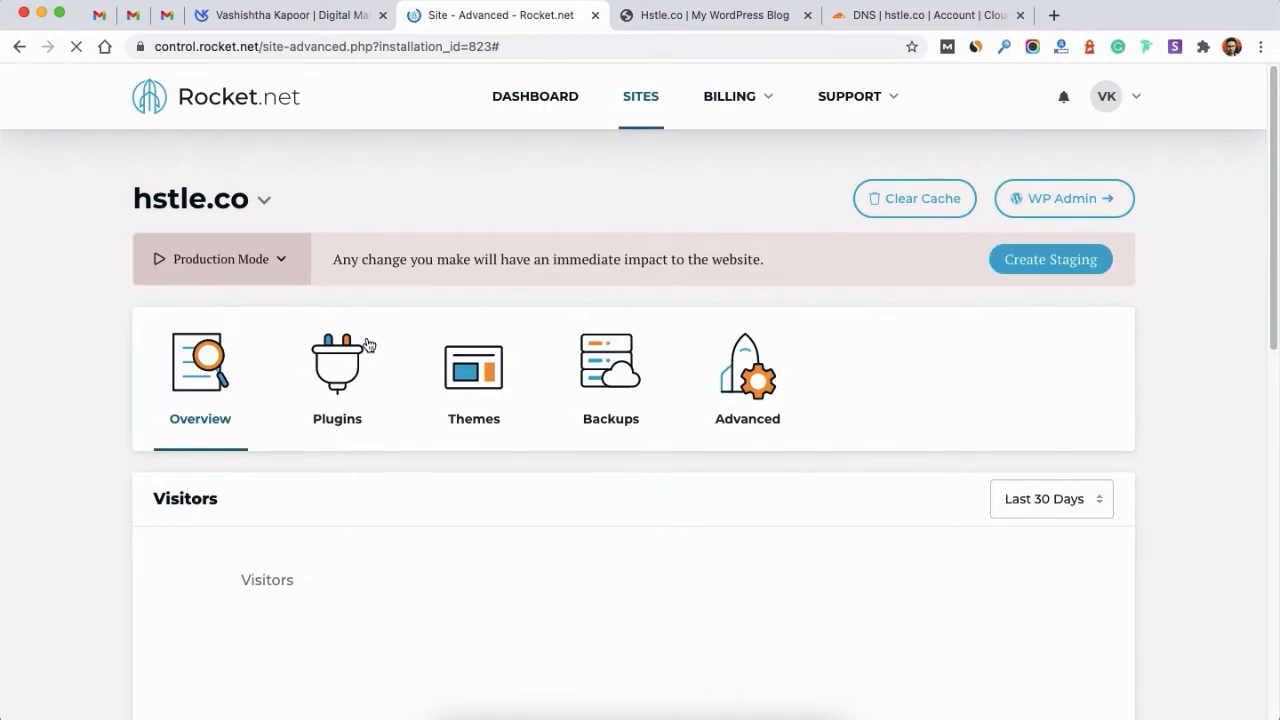
scroll(368, 344, "down", 10)
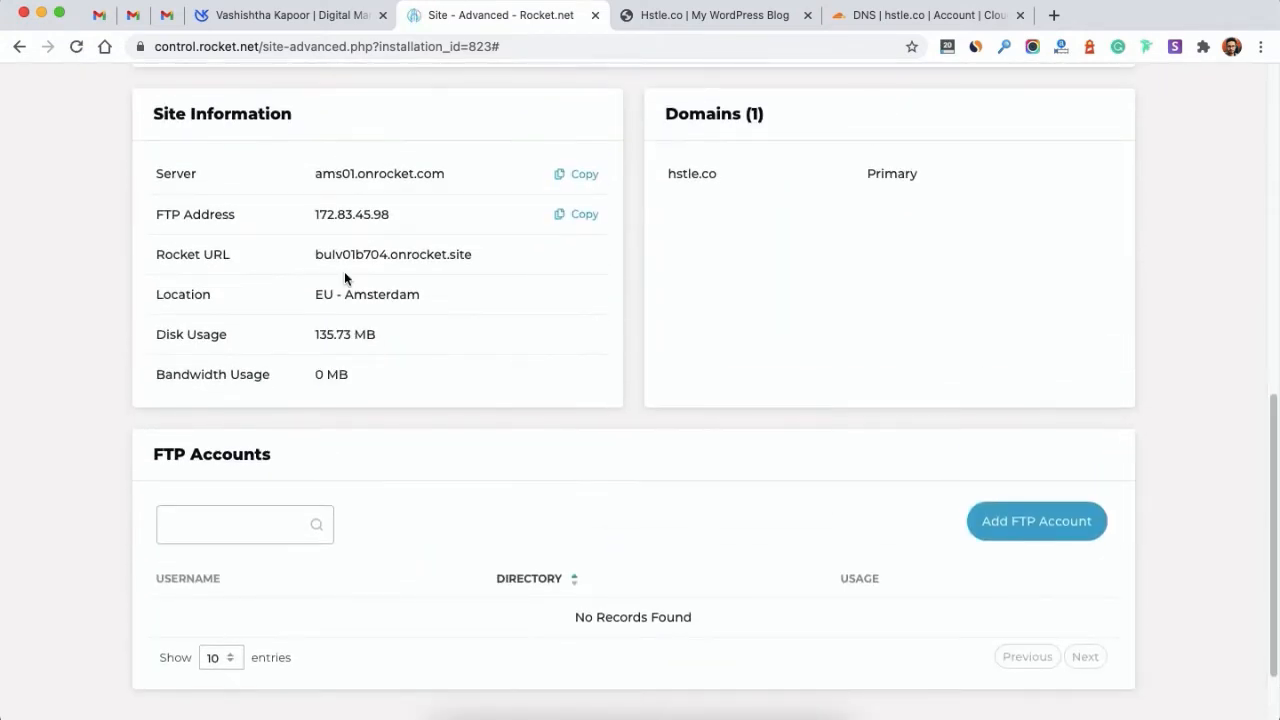
left_click_drag(315, 255, 480, 257)
key("super+c")
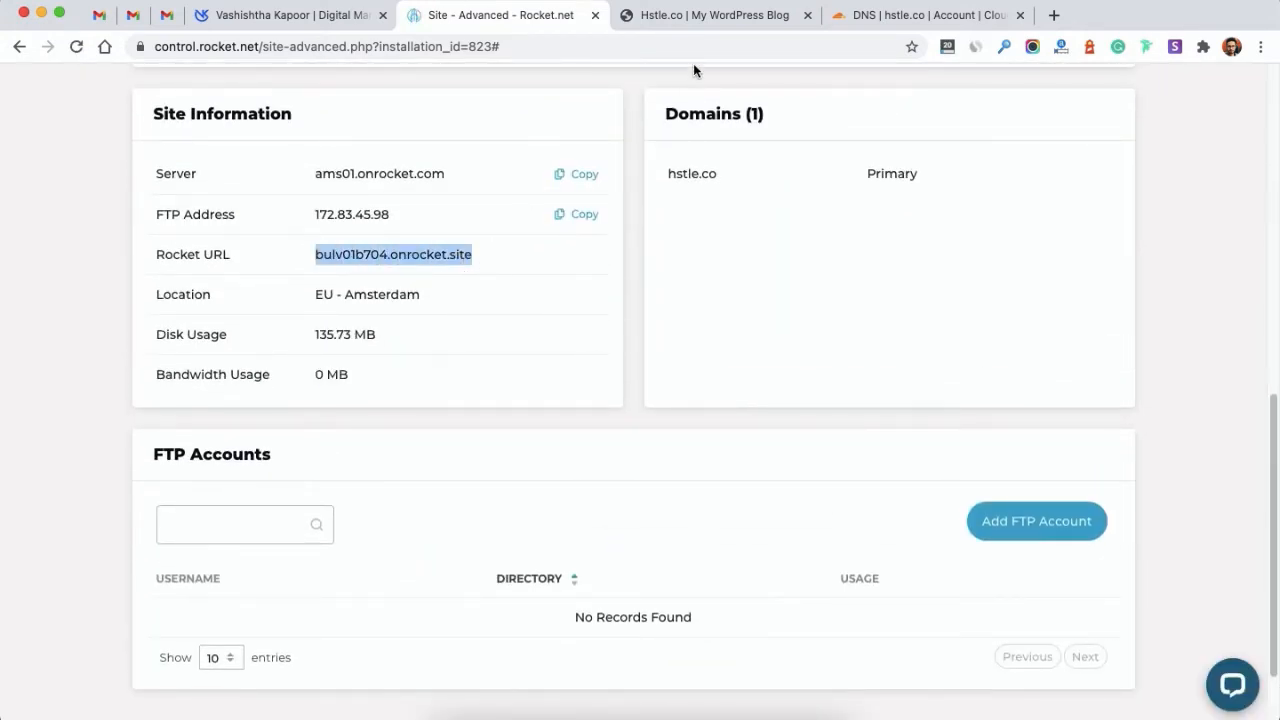
left_click(683, 22)
left_click(609, 49)
key("super+v")
key("Return")
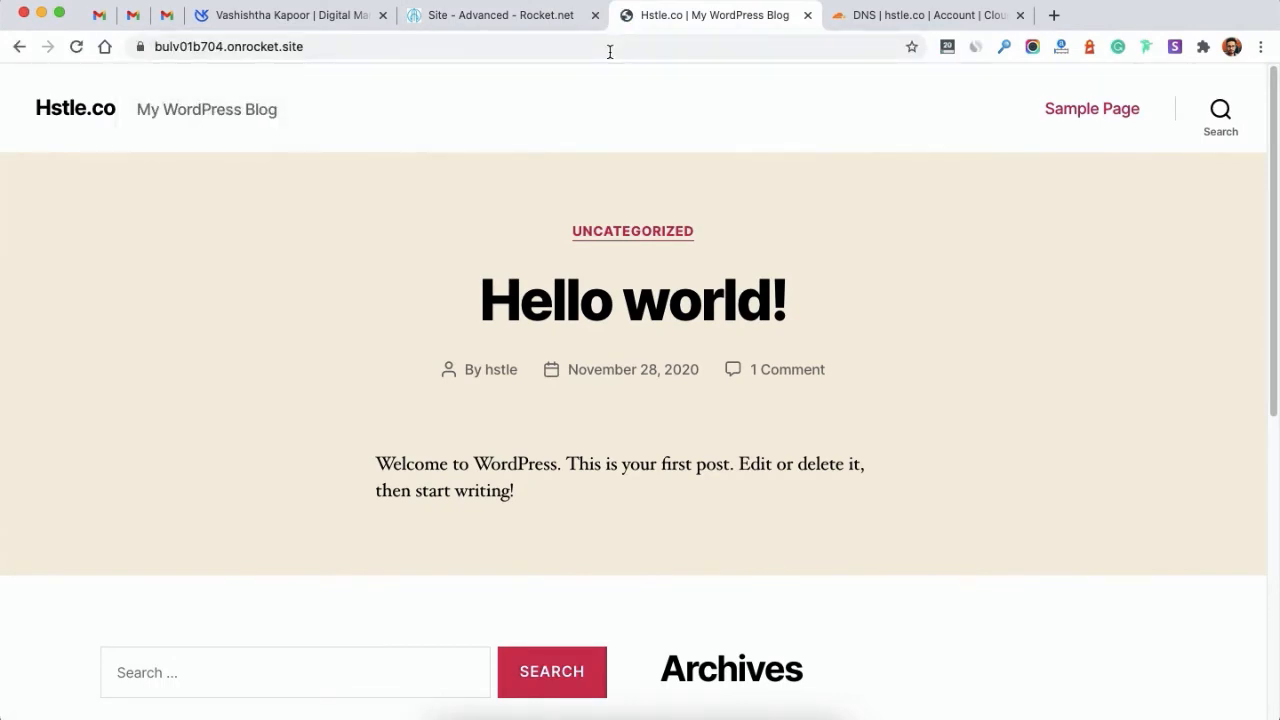
Step: Load hstle.co in the blog tab to confirm it serves the WordPress blog
left_click(609, 50)
type("hst")
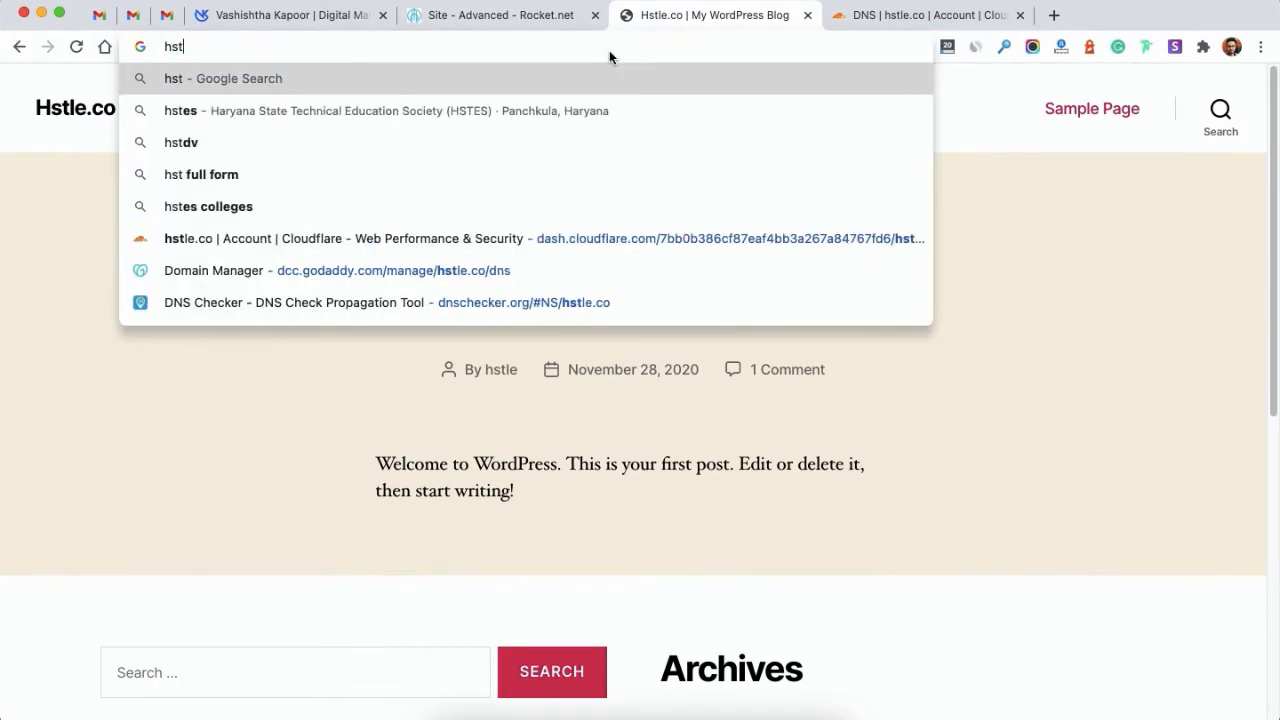
type("le.co")
key("Return")
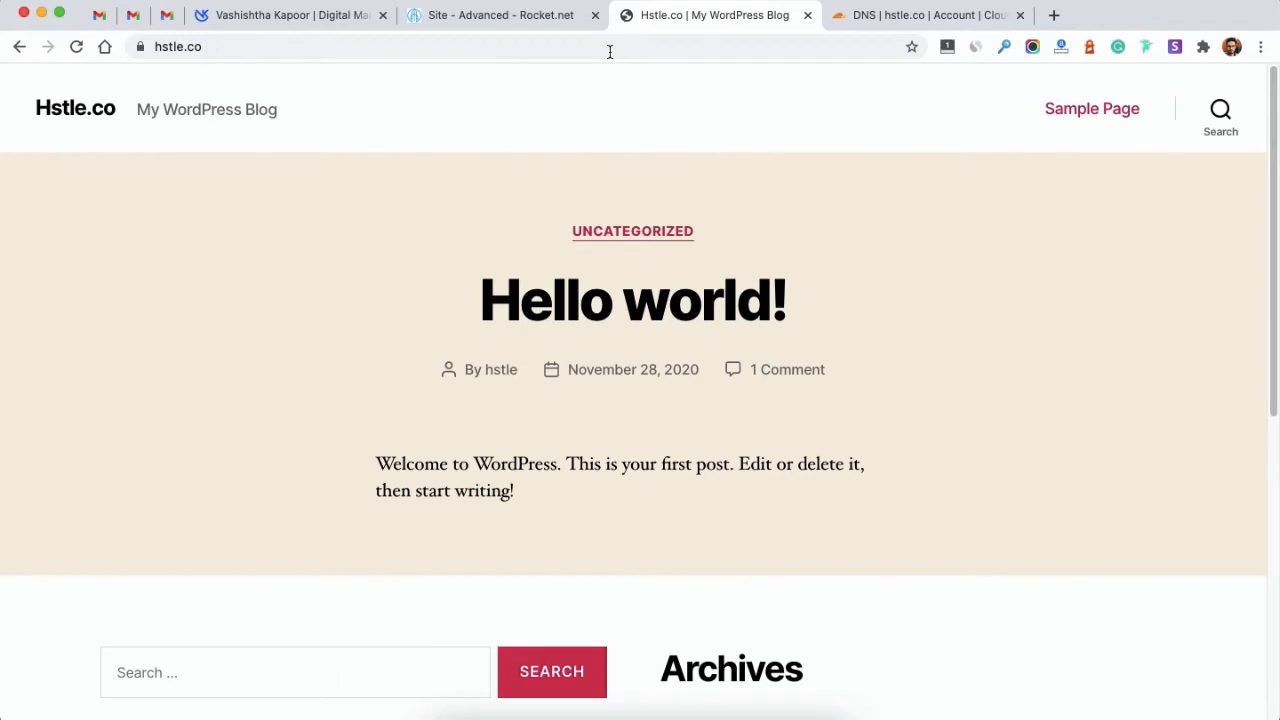
Step: Compare the live hstle.co blog with the Rocket.net site page, ending on the overview
left_click(540, 18)
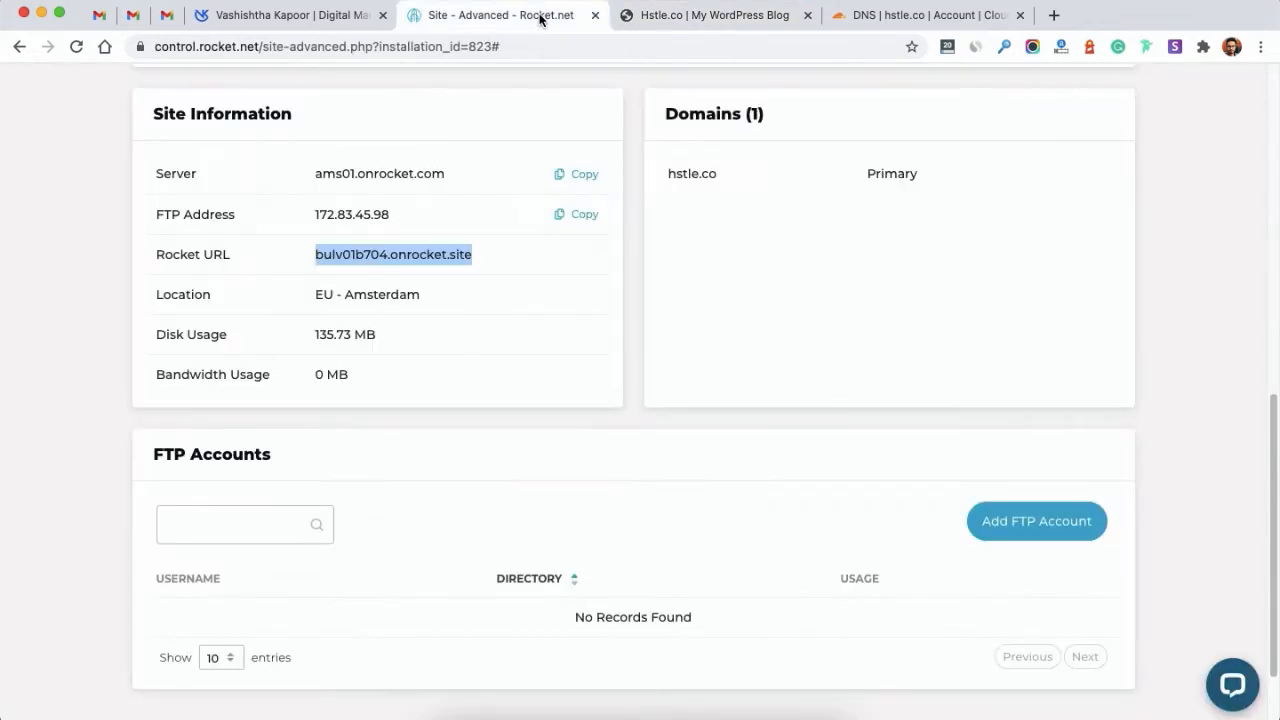
scroll(711, 348, "up", 10)
scroll(713, 349, "up", 2)
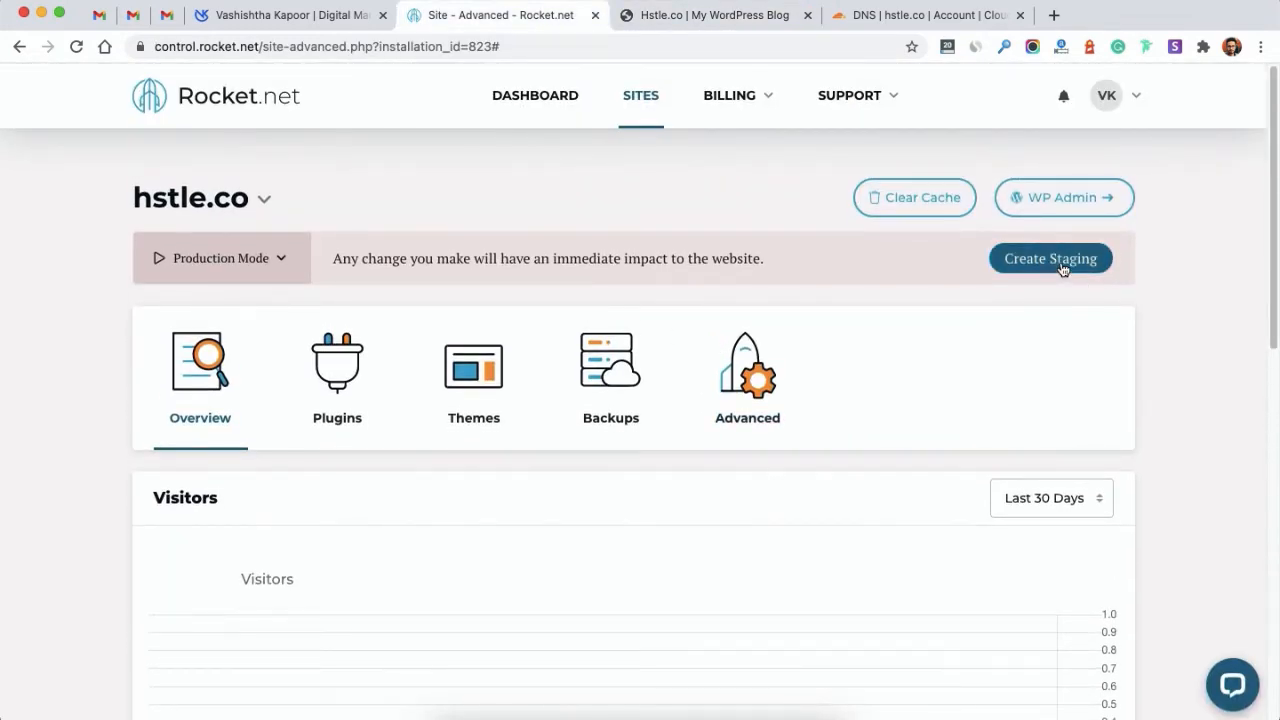
left_click(687, 24)
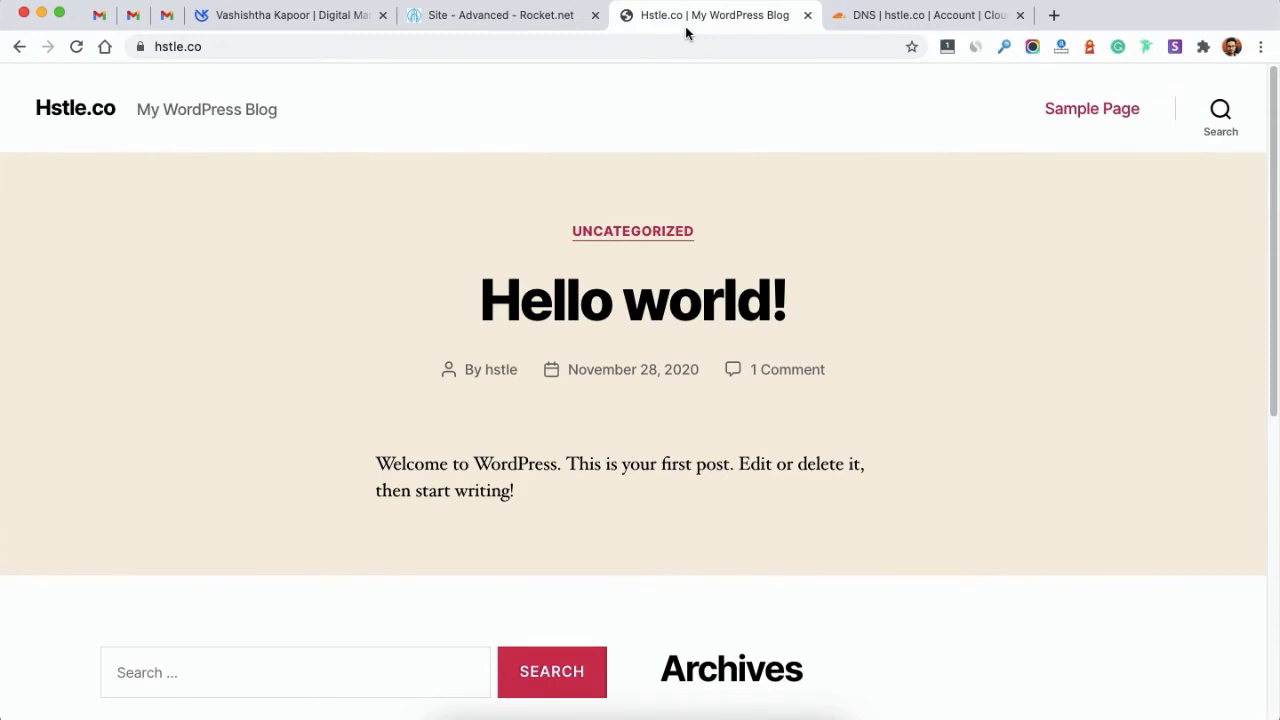
left_click(460, 17)
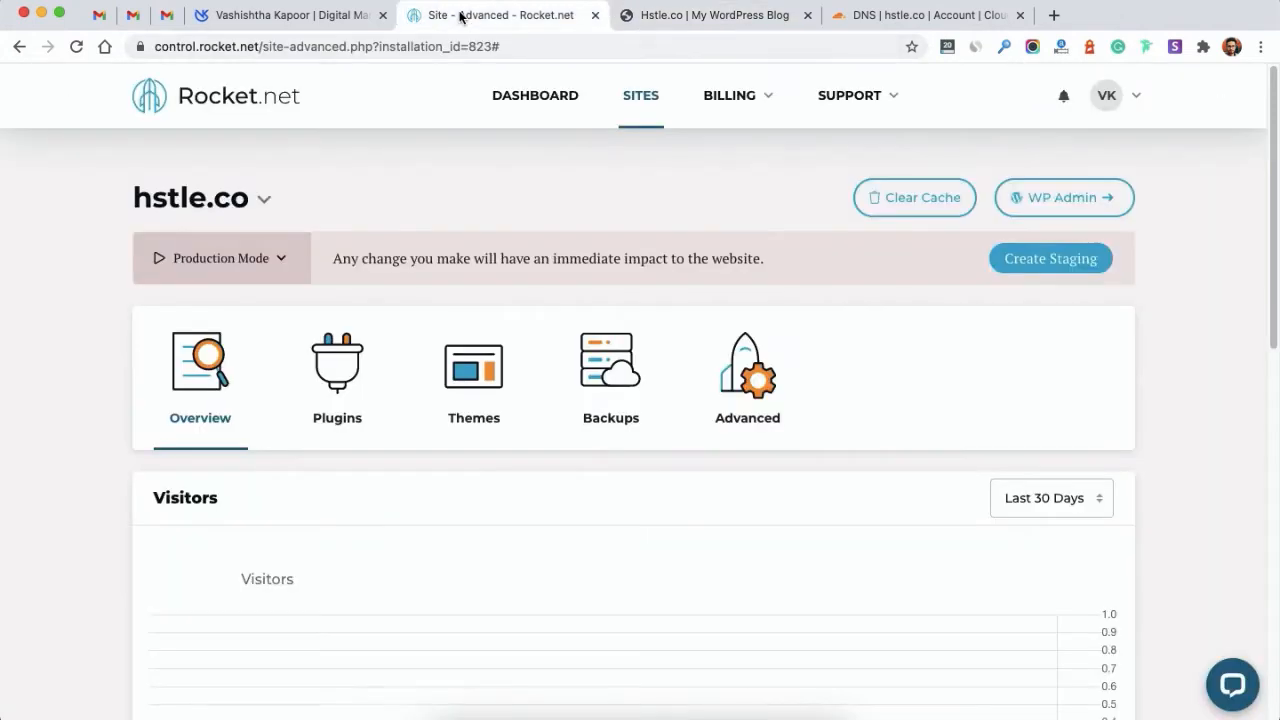
Step: Launch WP Admin for hstle.co to reach the WordPress Dashboard
left_click(1037, 215)
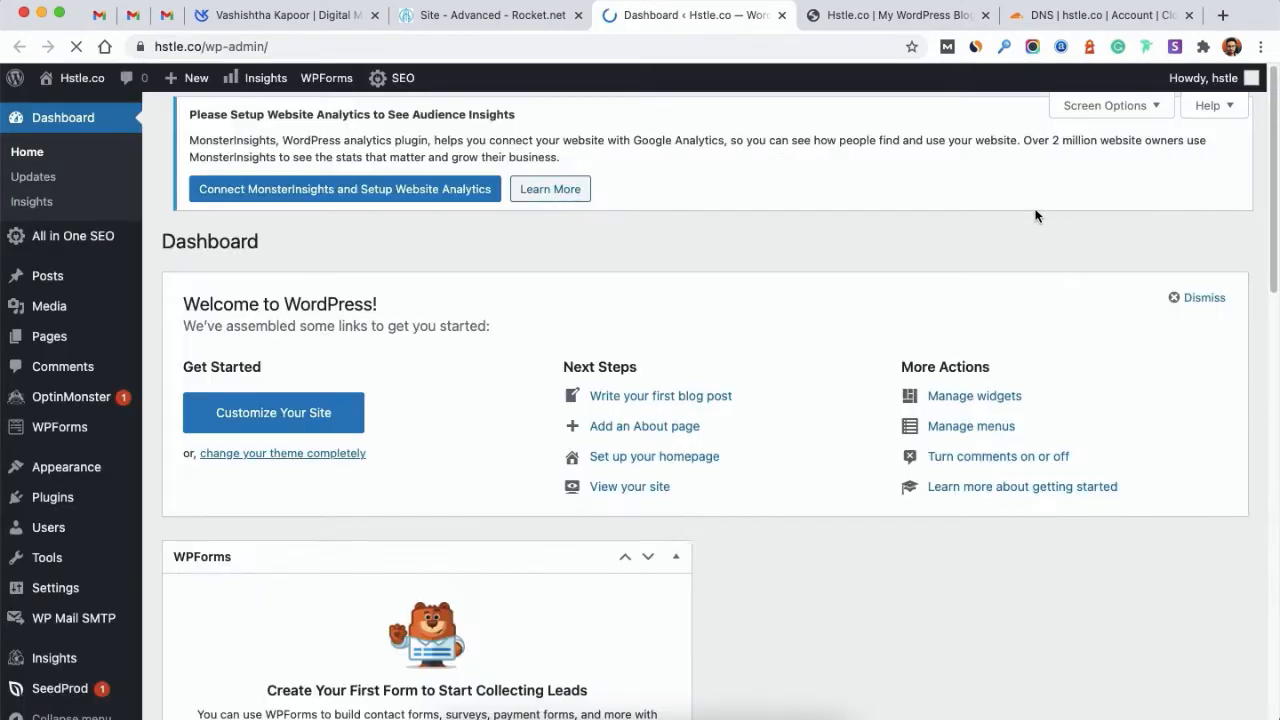
mouse_move(195, 80)
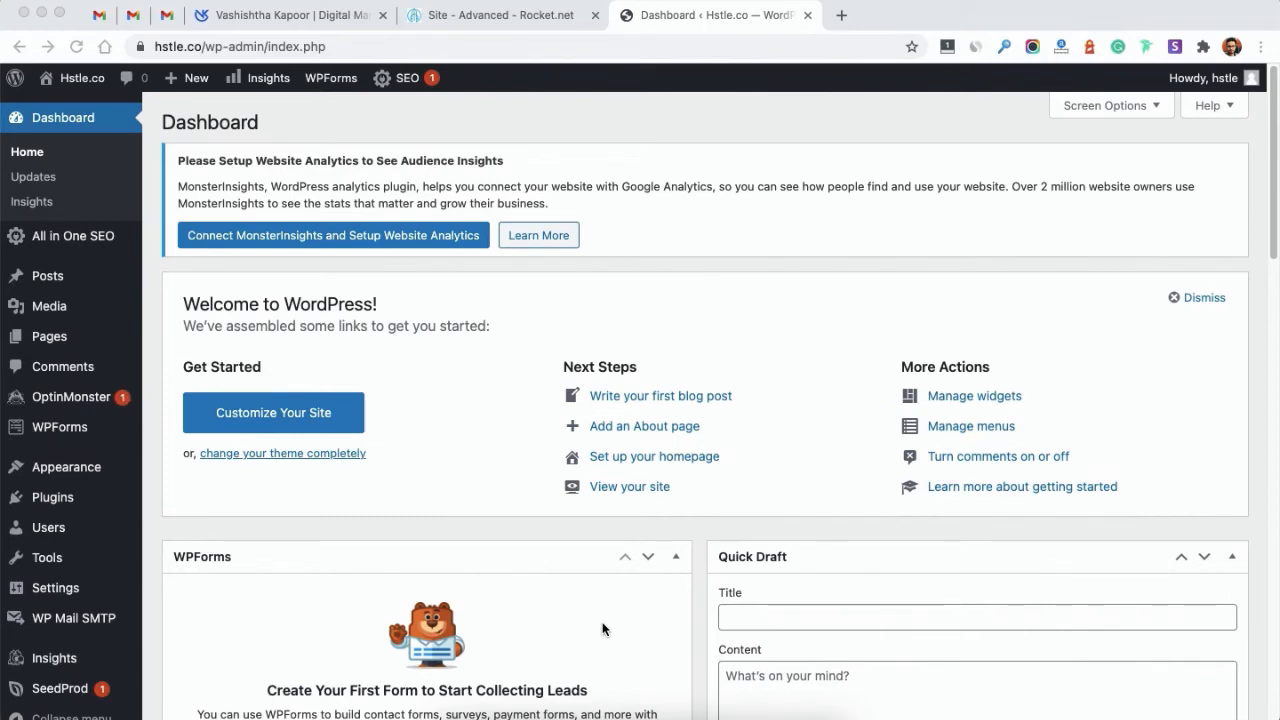
left_click(46, 506)
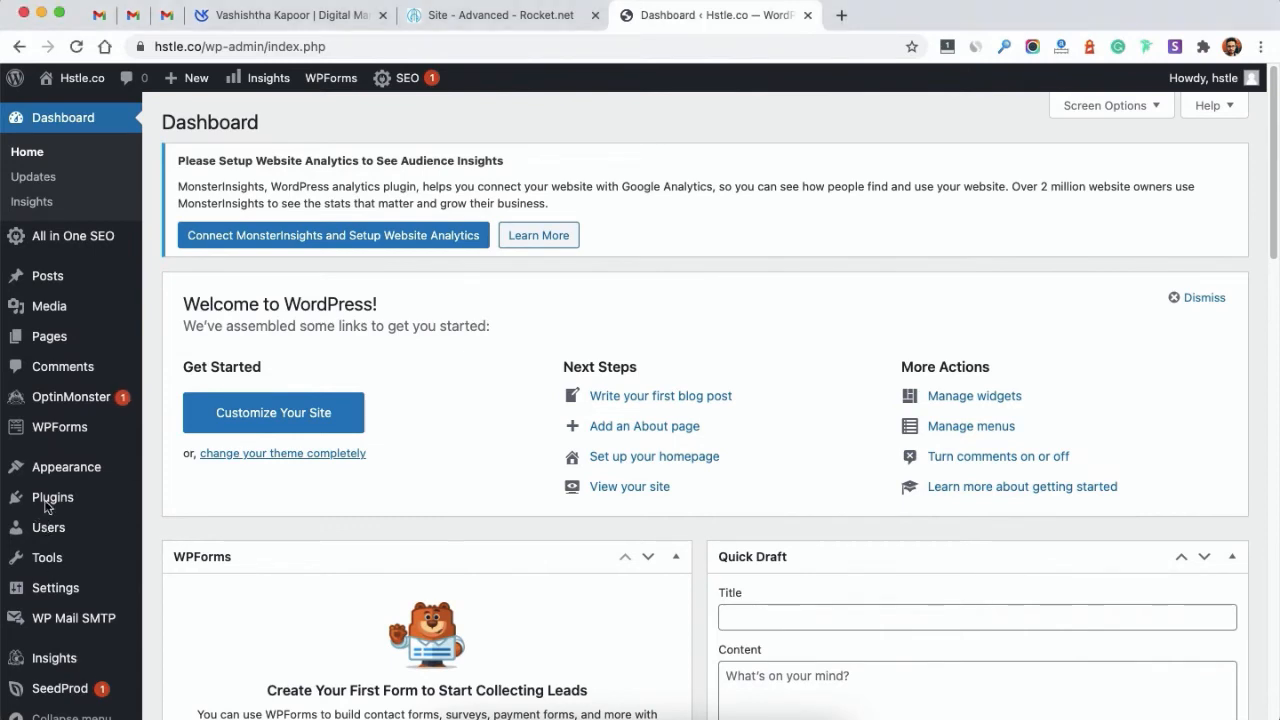
left_click(57, 500)
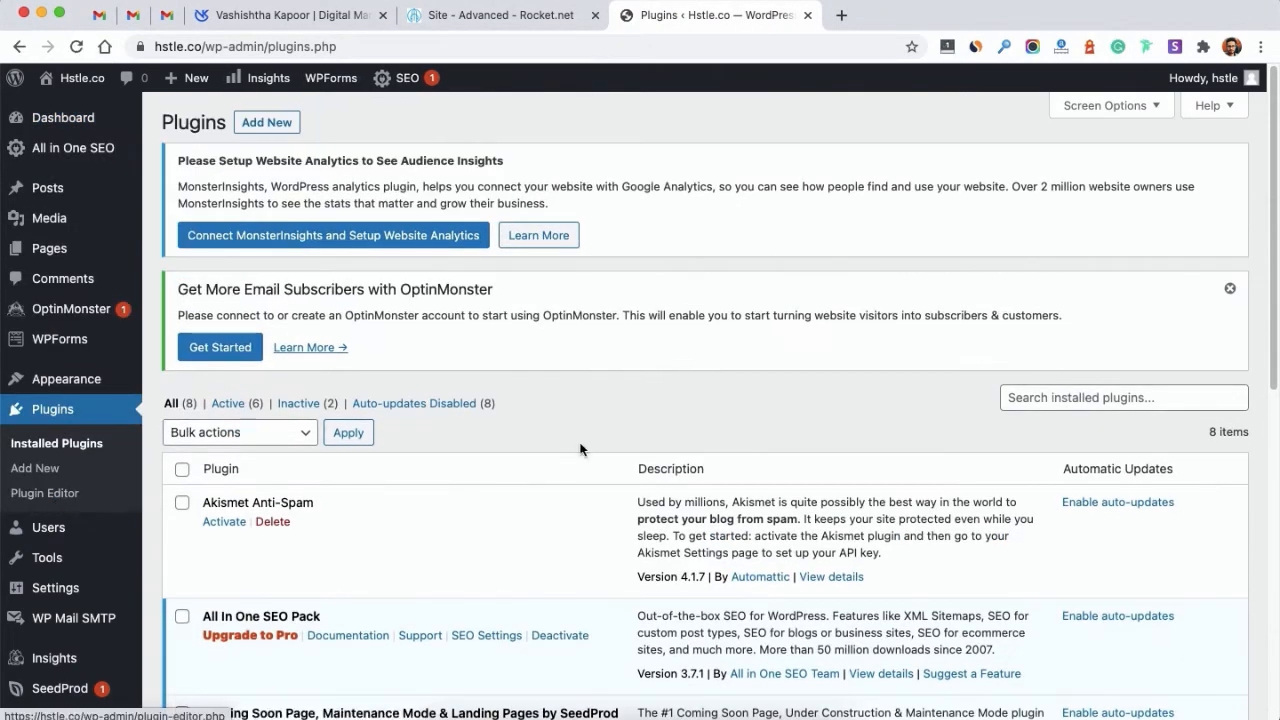
scroll(580, 449, "down", 5)
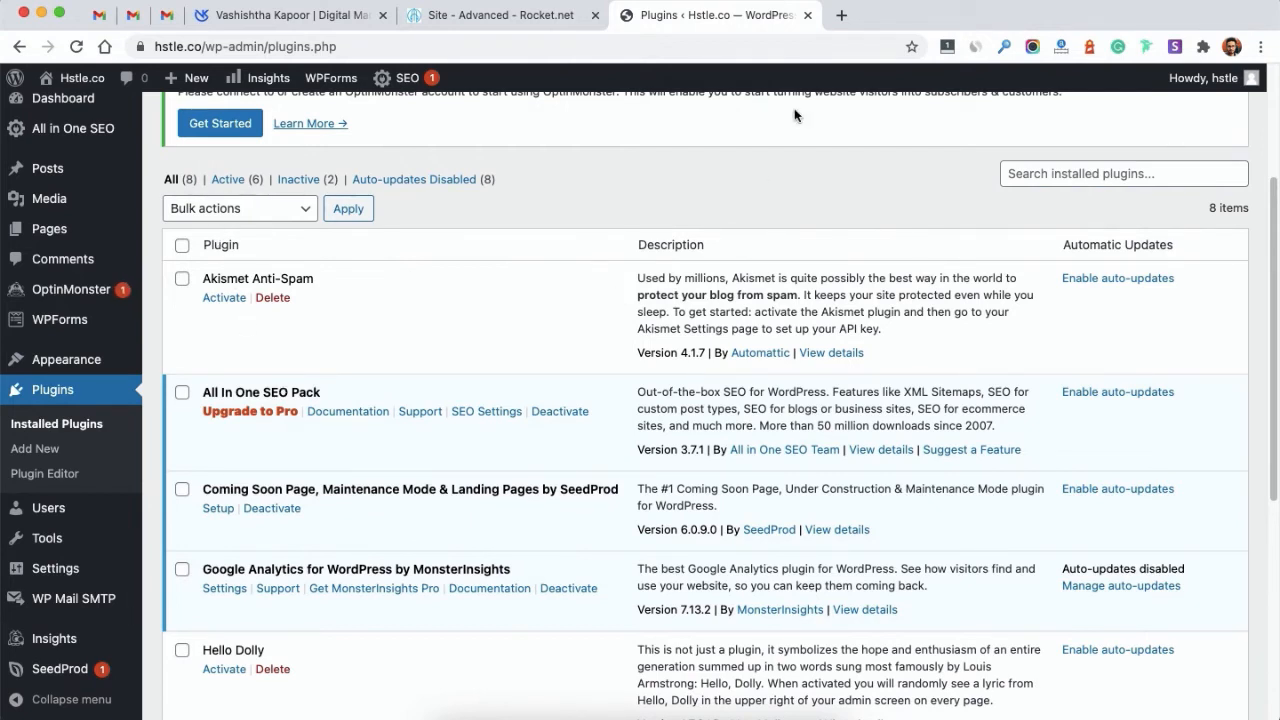
scroll(414, 405, "down", 5)
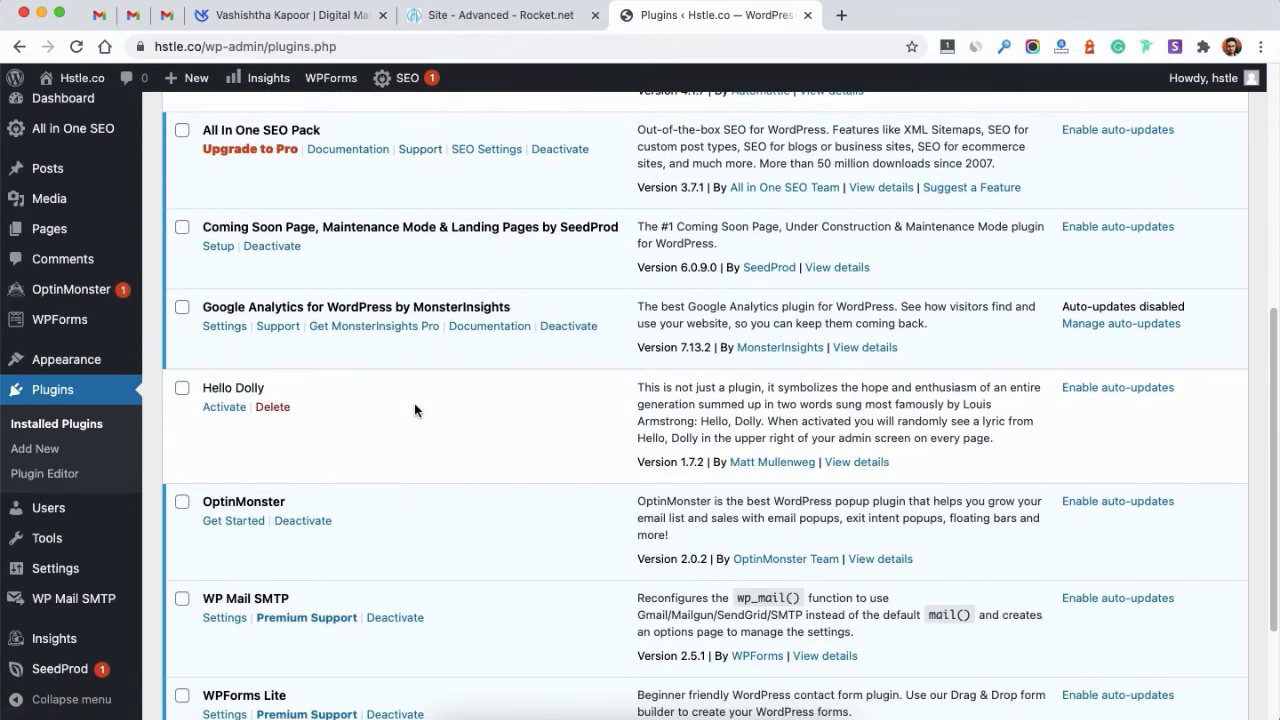
scroll(415, 408, "down", 4)
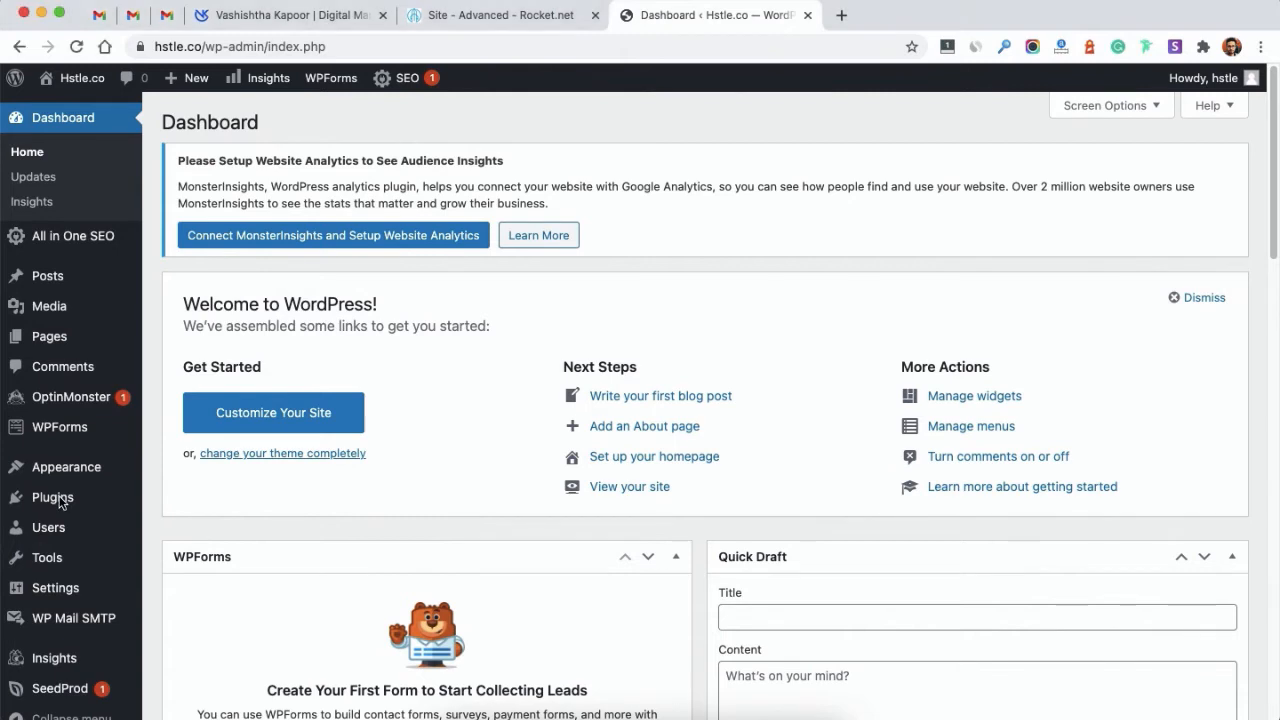
Step: Search the Add New plugins page for 'starter templates'
mouse_move(60, 499)
left_click(194, 536)
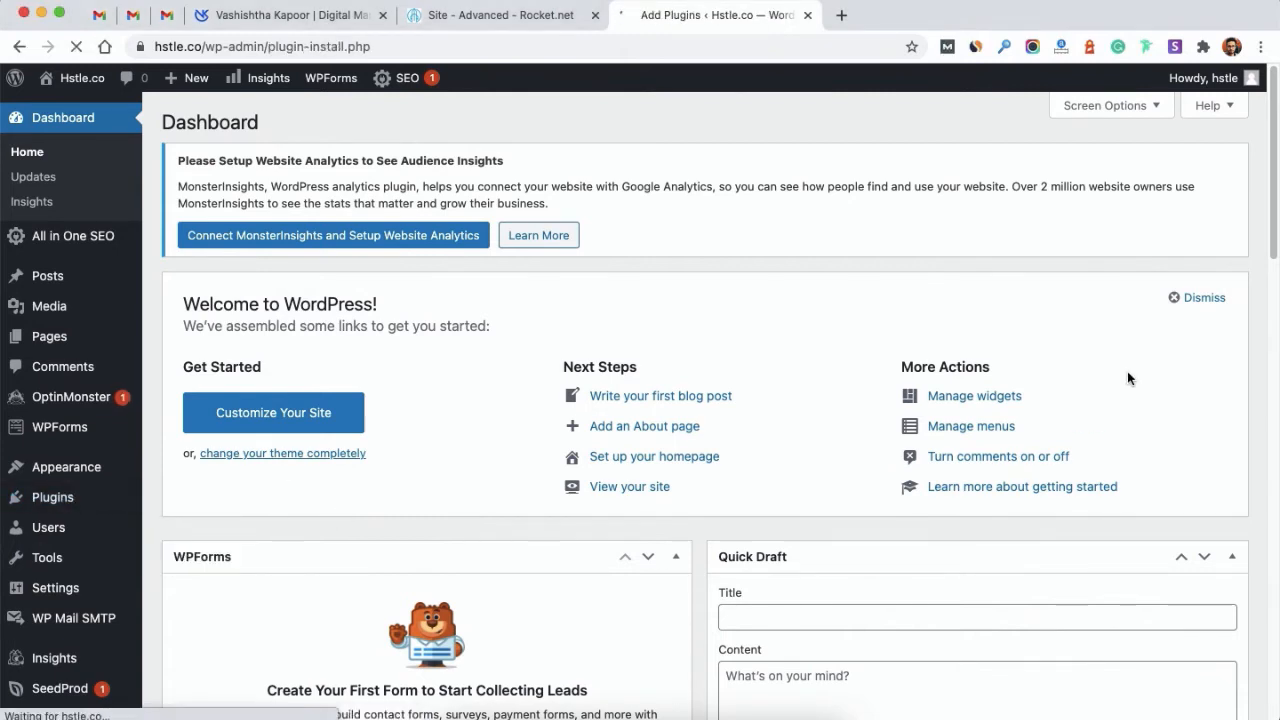
left_click(1106, 295)
type("starter tem")
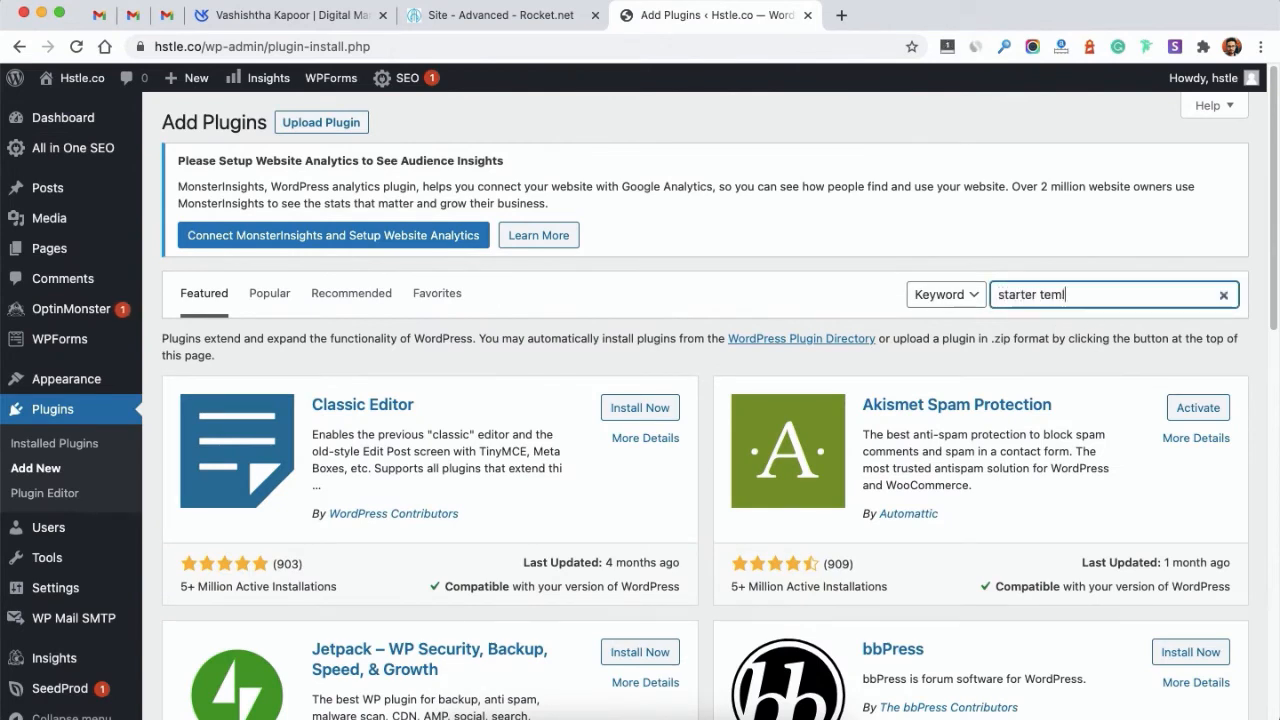
type("plates")
scroll(568, 375, "down", 2)
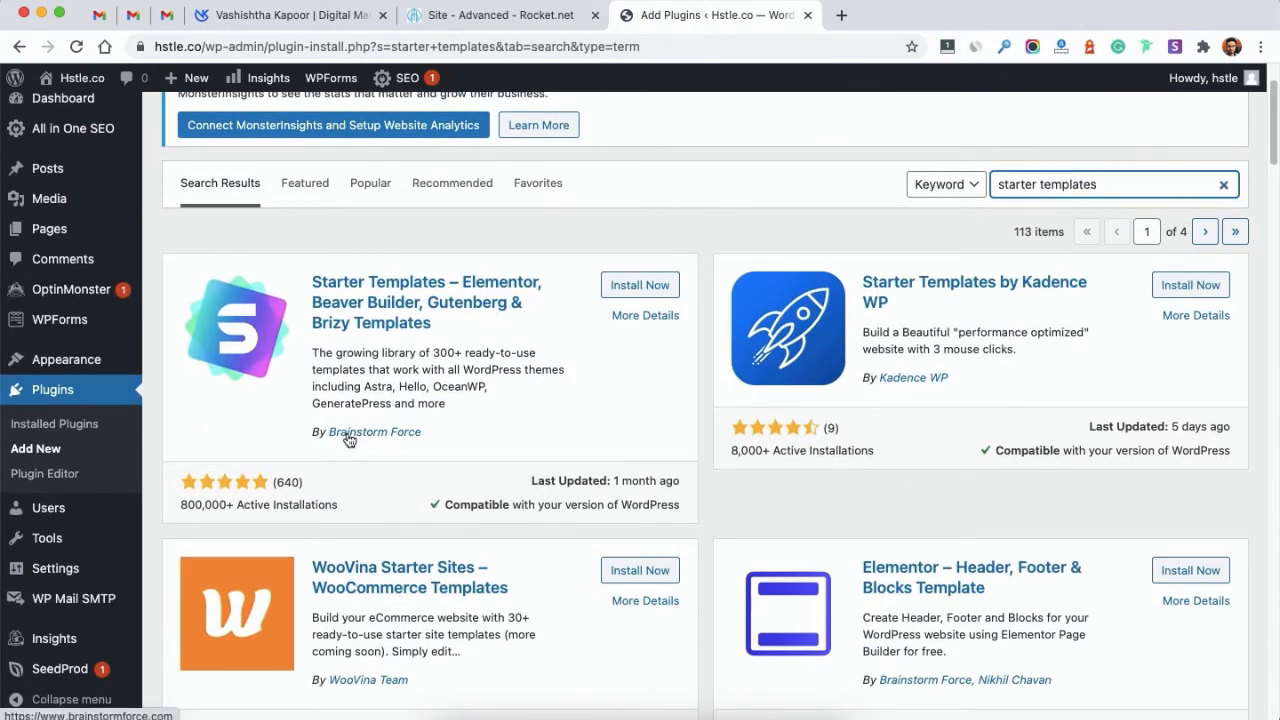
Step: Install and activate the Starter Templates plugin by Brainstorm Force
left_click(633, 288)
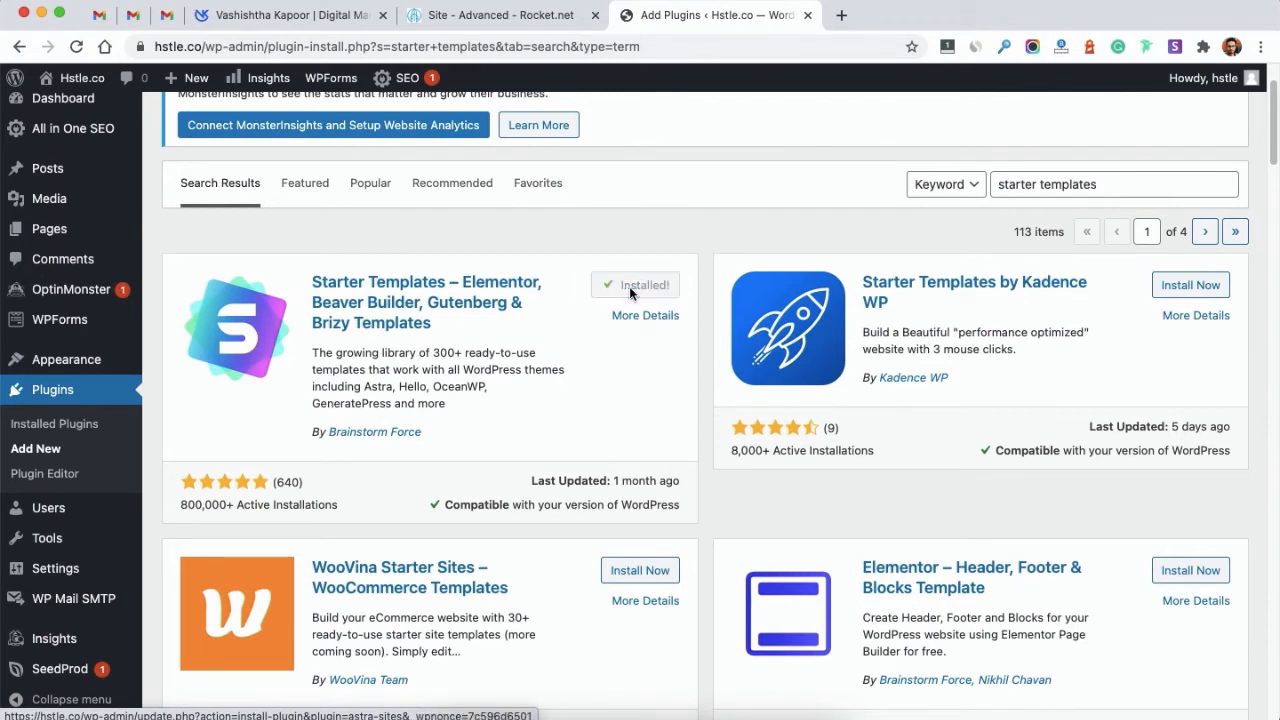
left_click(659, 289)
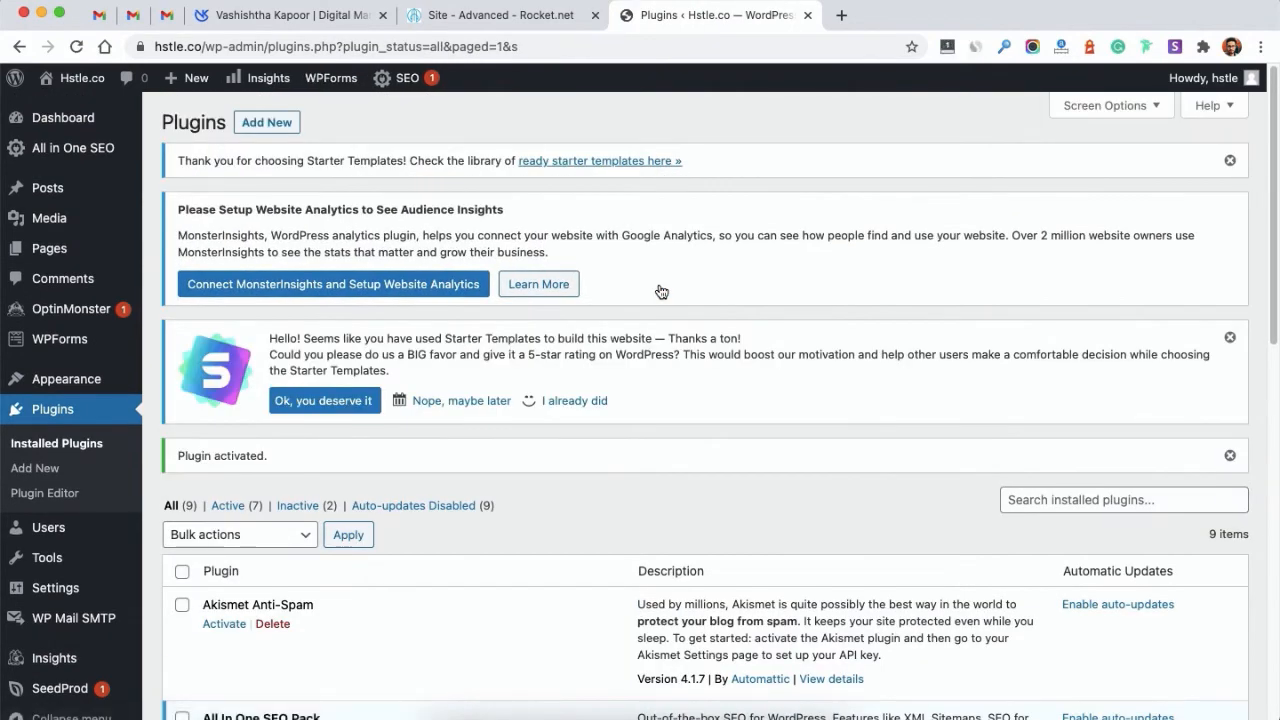
scroll(658, 289, "down", 5)
Step: Open Appearance > Starter Templates and pick Elementor as the page builder
scroll(232, 388, "down", 2)
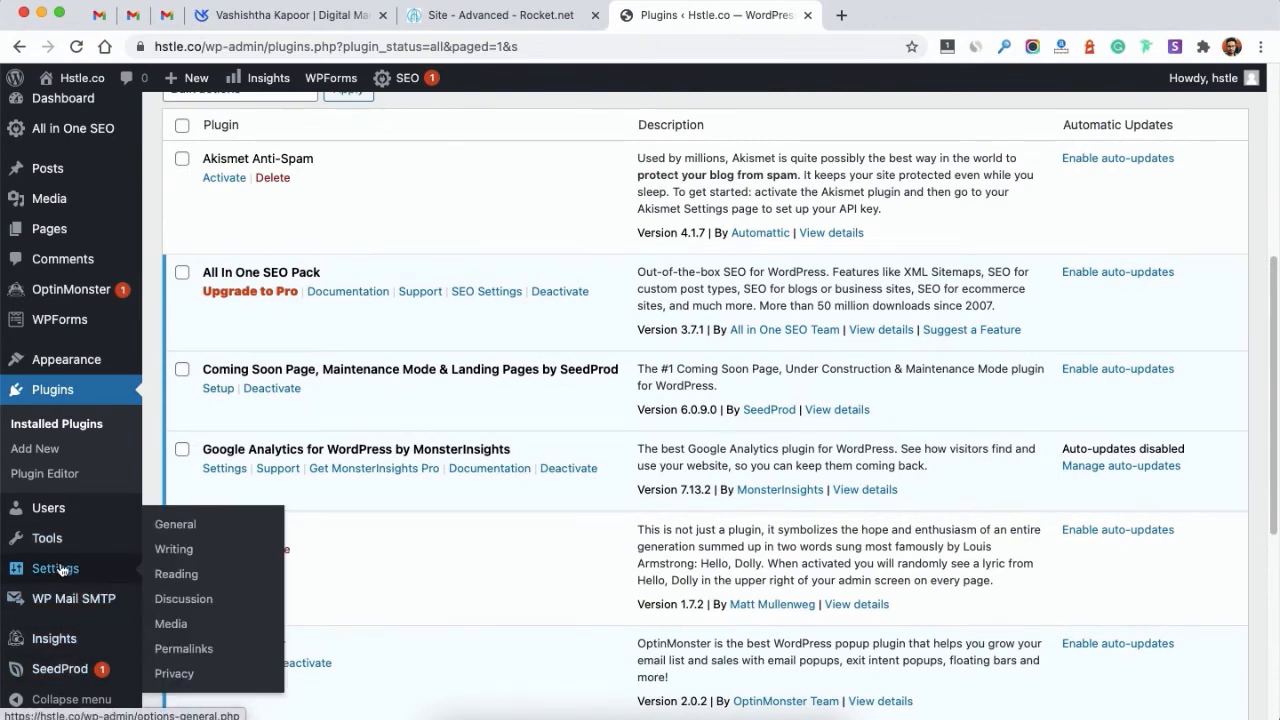
mouse_move(68, 357)
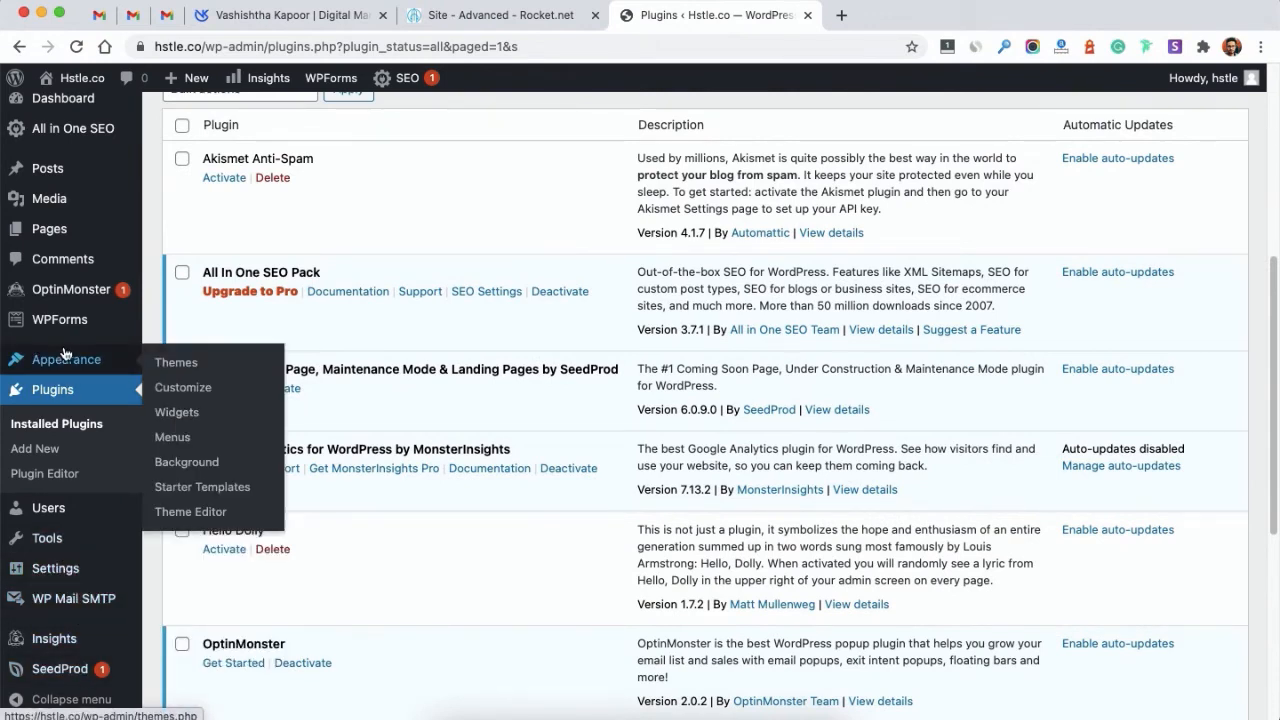
left_click(232, 488)
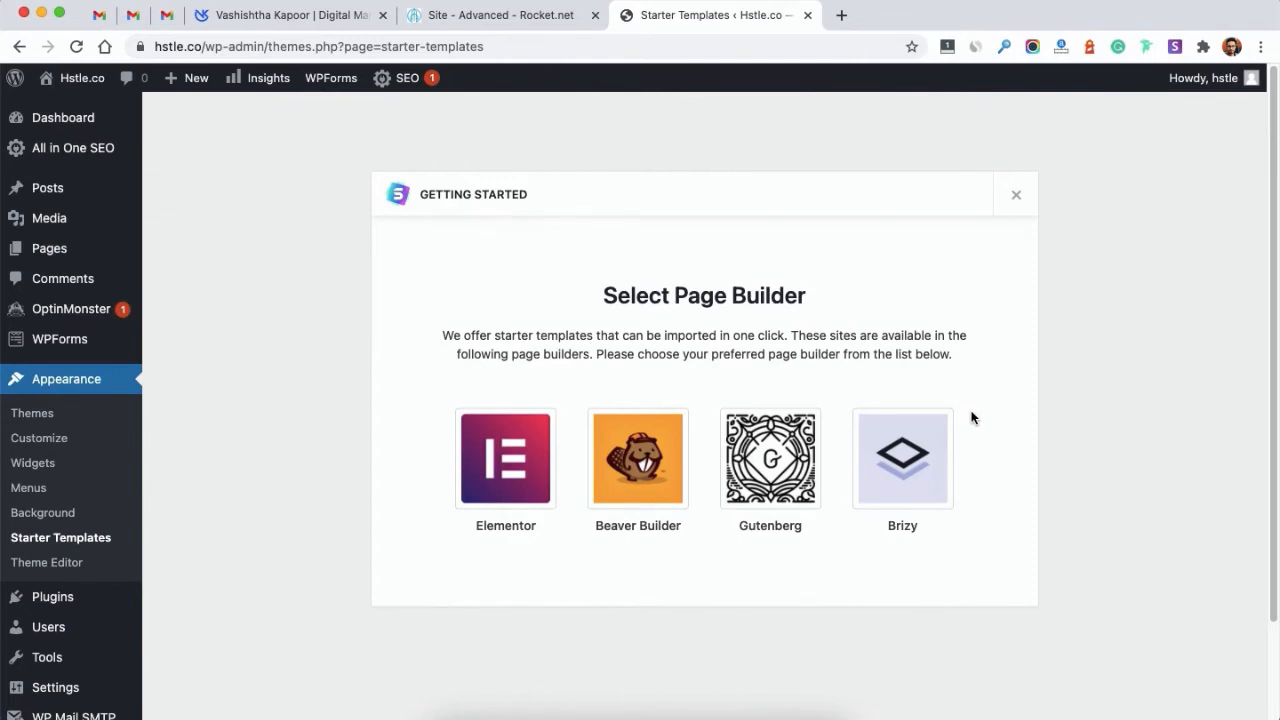
left_click(532, 473)
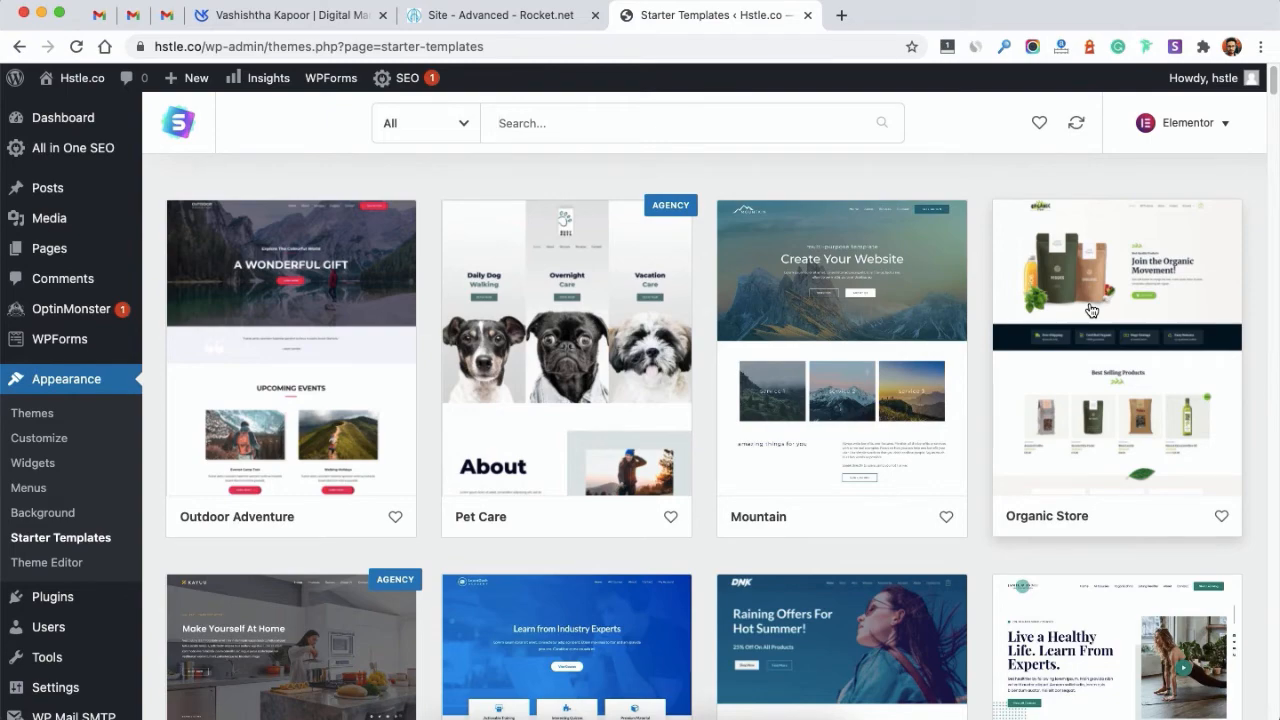
Step: Filter the templates to Free only and open the Mountain template's details
scroll(1087, 319, "down", 5)
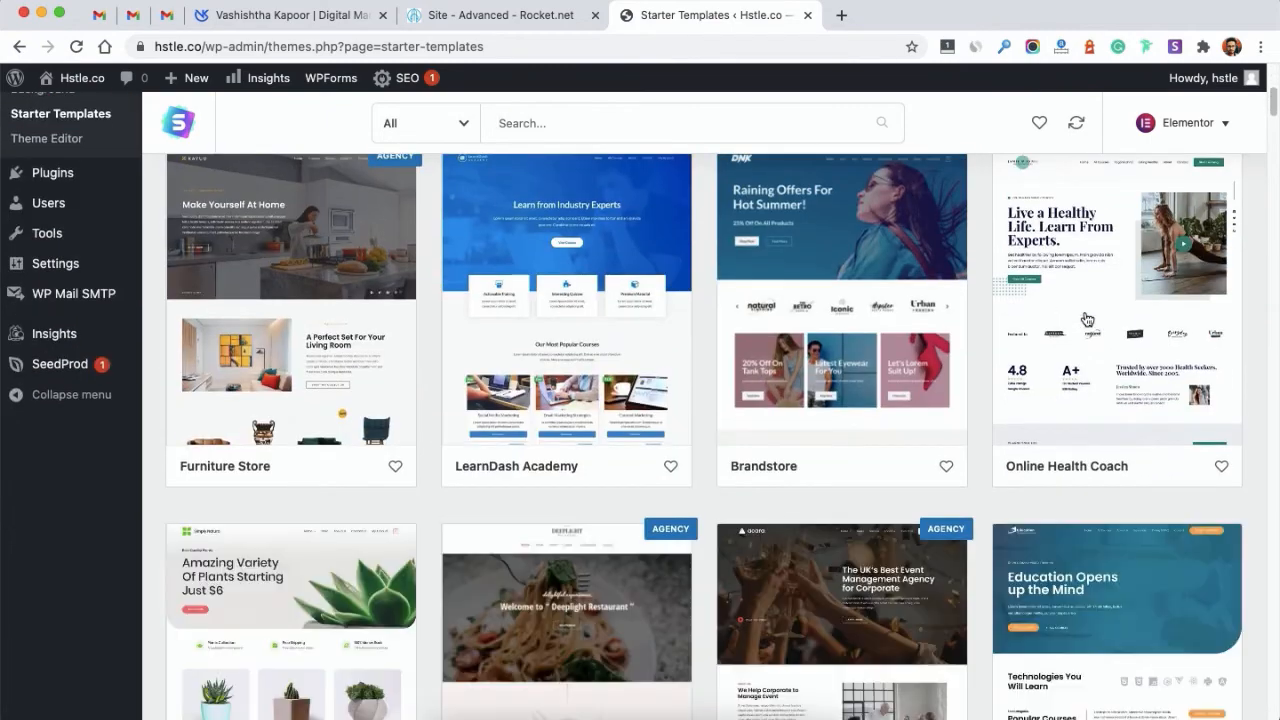
scroll(1087, 319, "up", 4)
scroll(1087, 319, "up", 2)
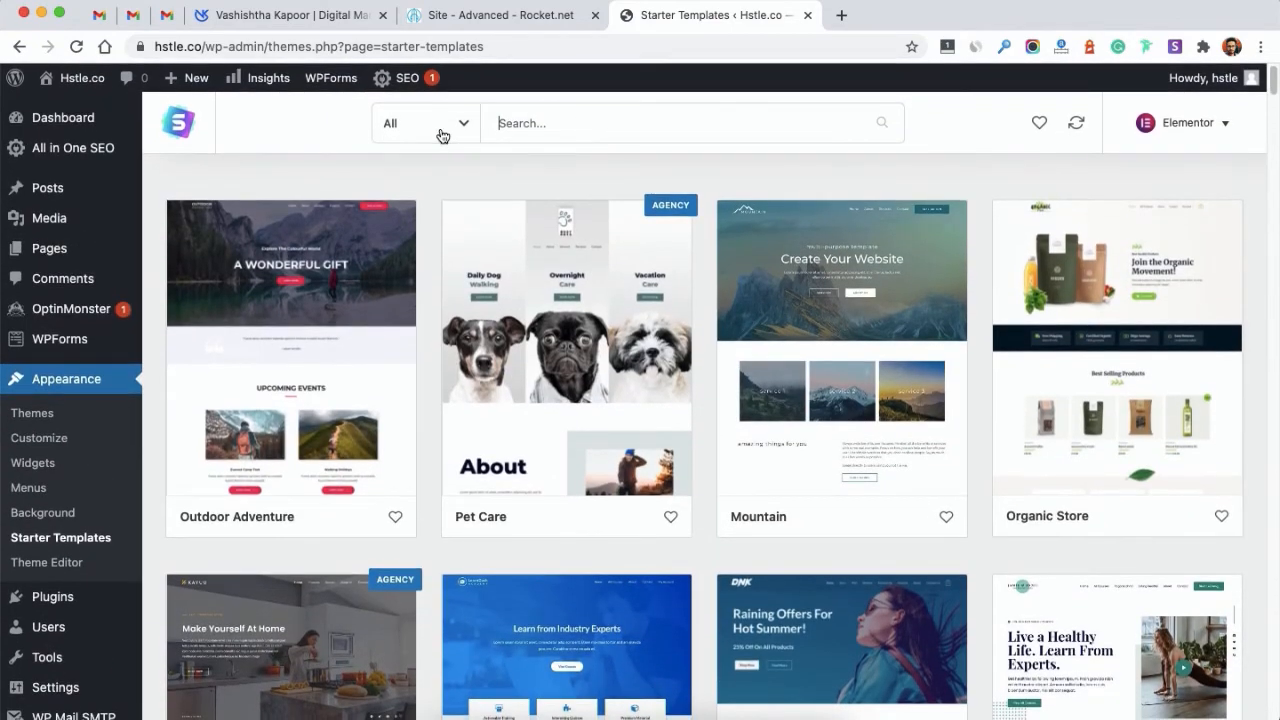
left_click(443, 134)
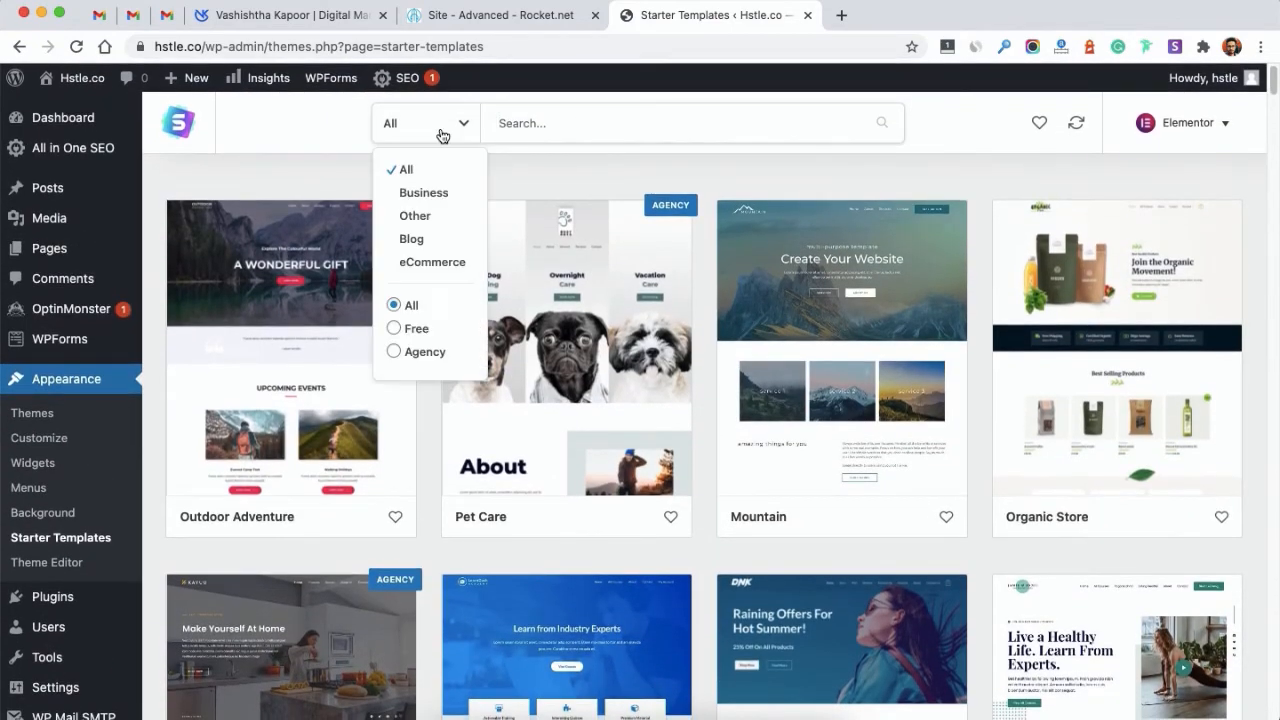
left_click(394, 330)
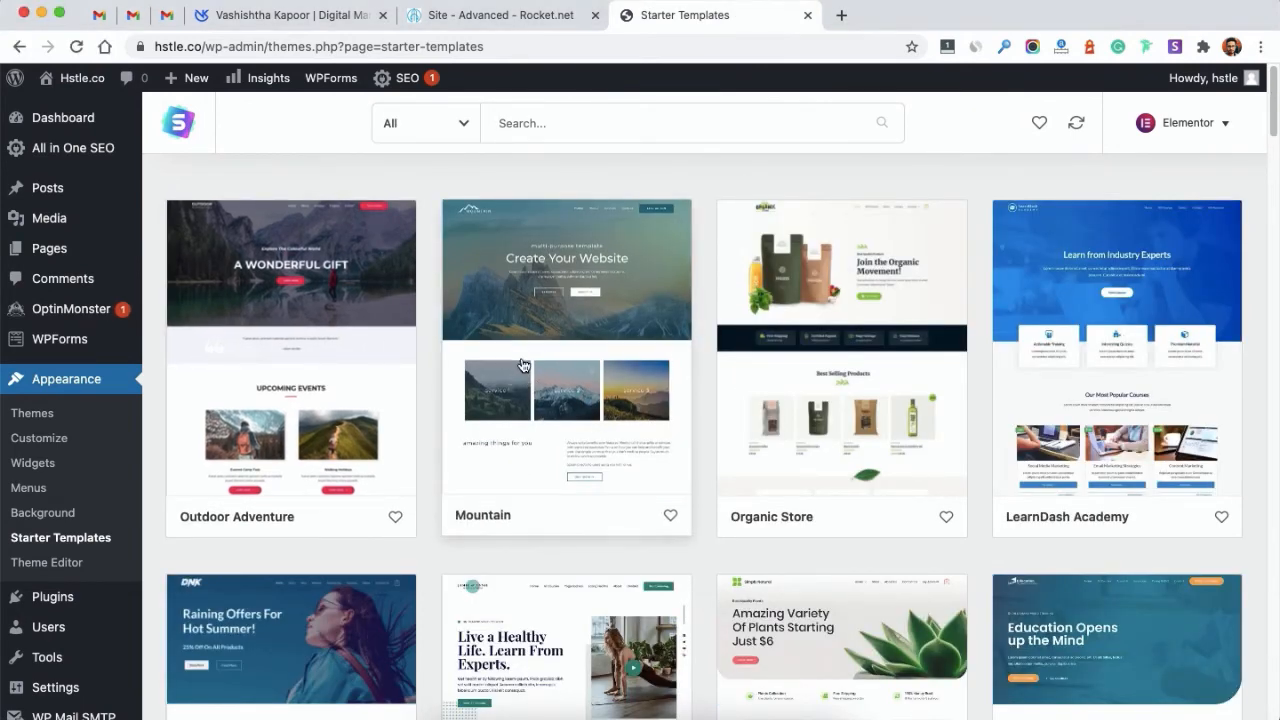
left_click(538, 369)
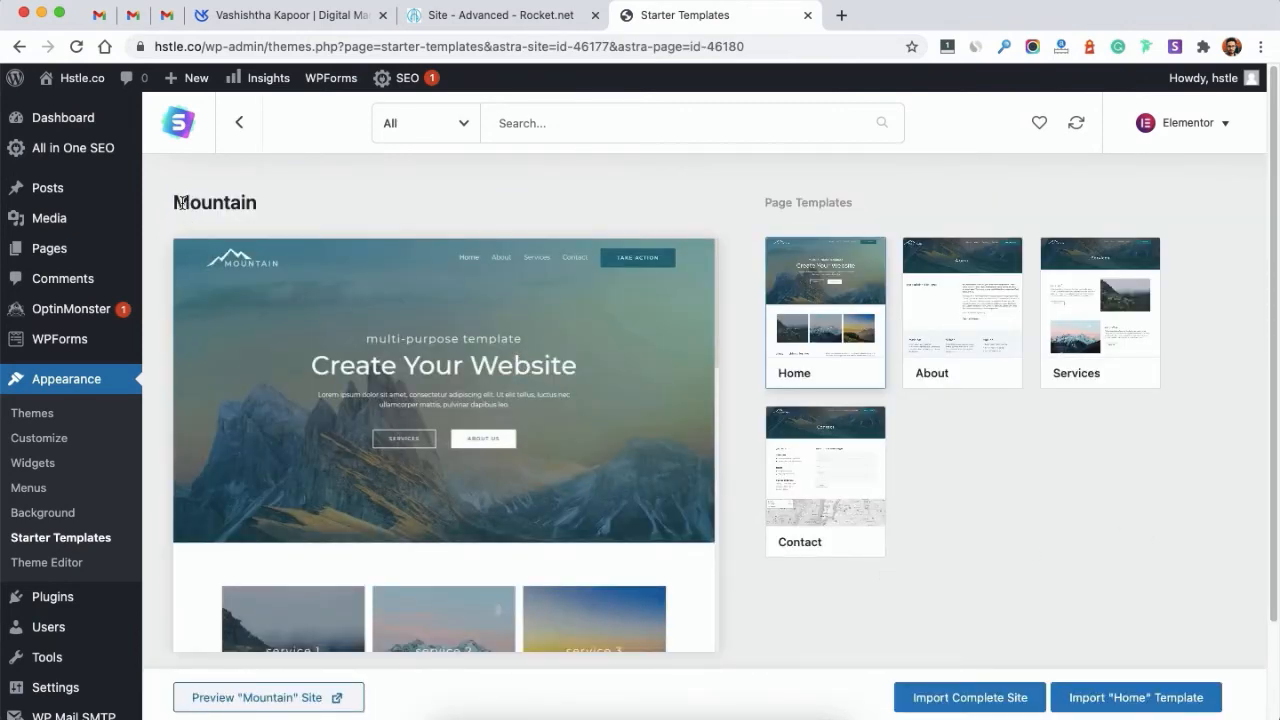
Step: Import the complete Mountain starter site and view the live hstle.co result
left_click(960, 697)
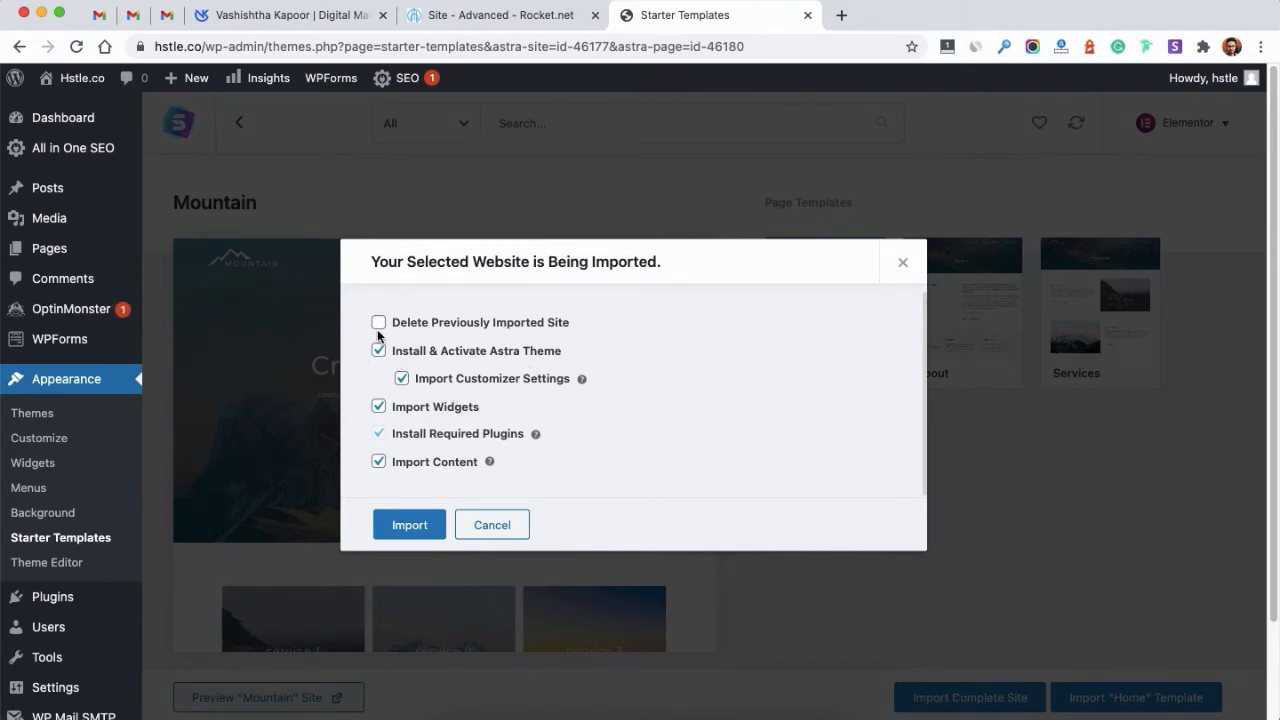
left_click(408, 527)
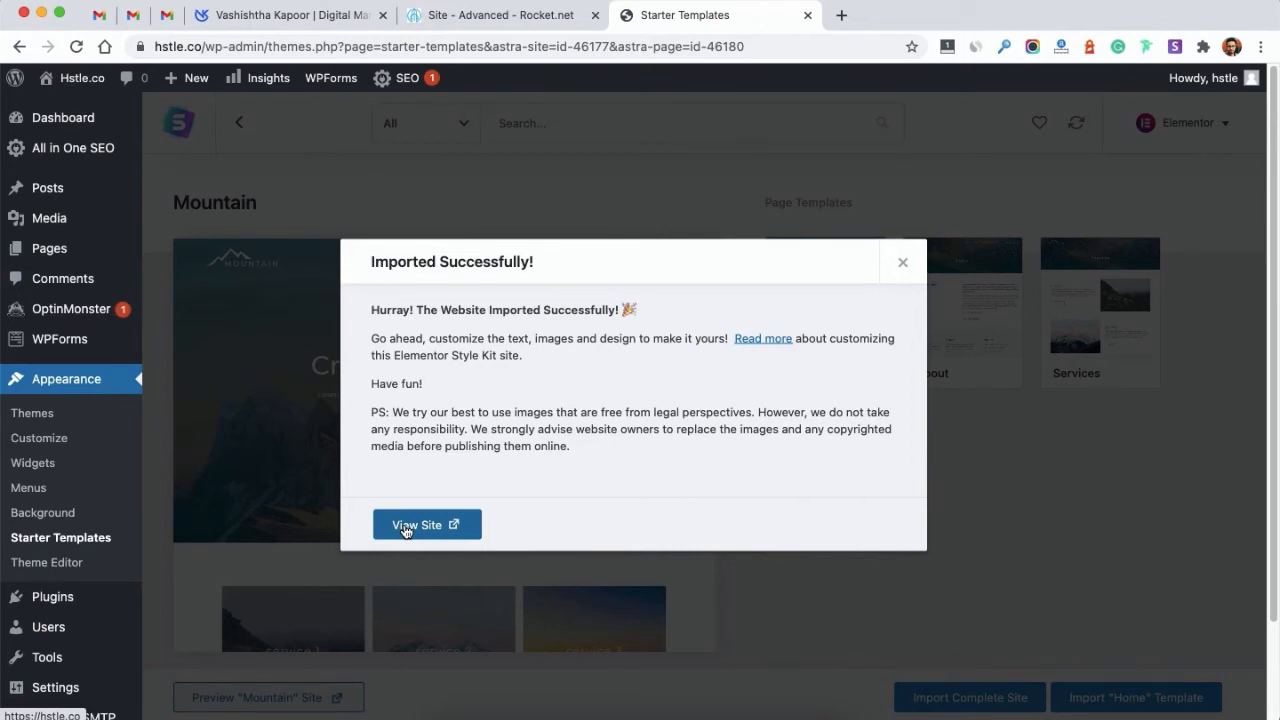
left_click(405, 527)
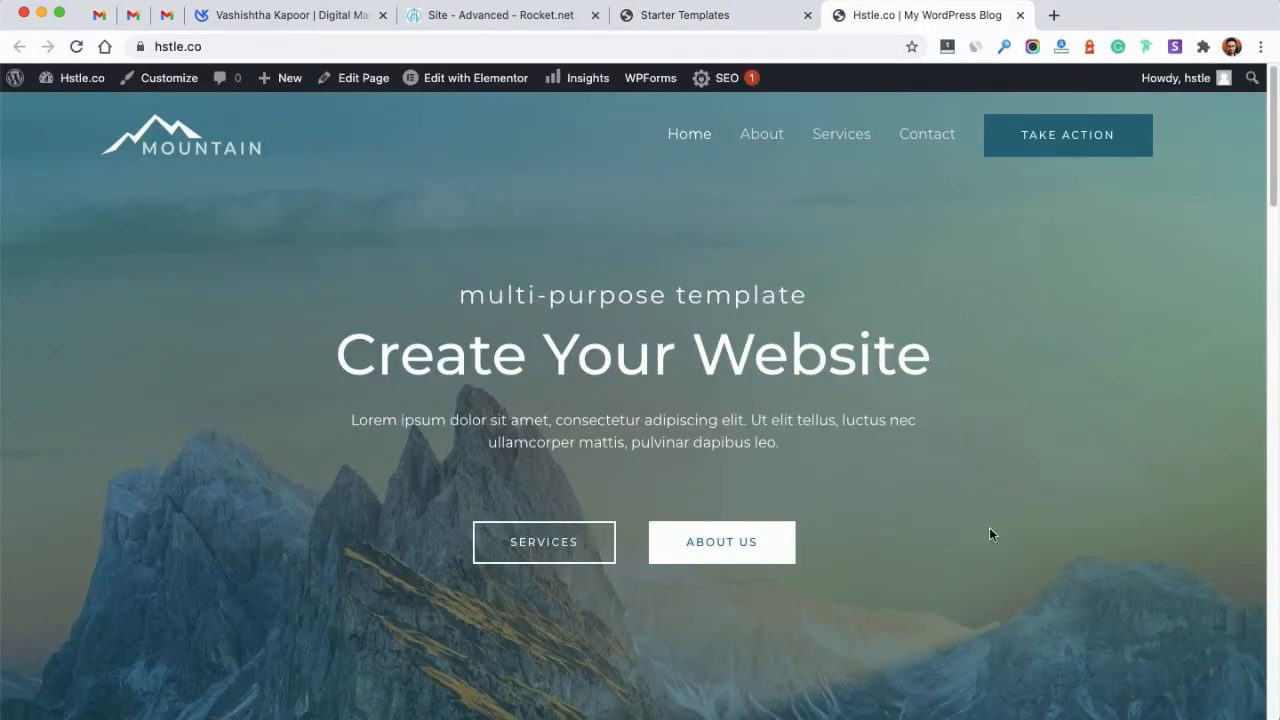
Step: Scroll the Mountain homepage from the hero section down to the footer
scroll(989, 531, "down", 10)
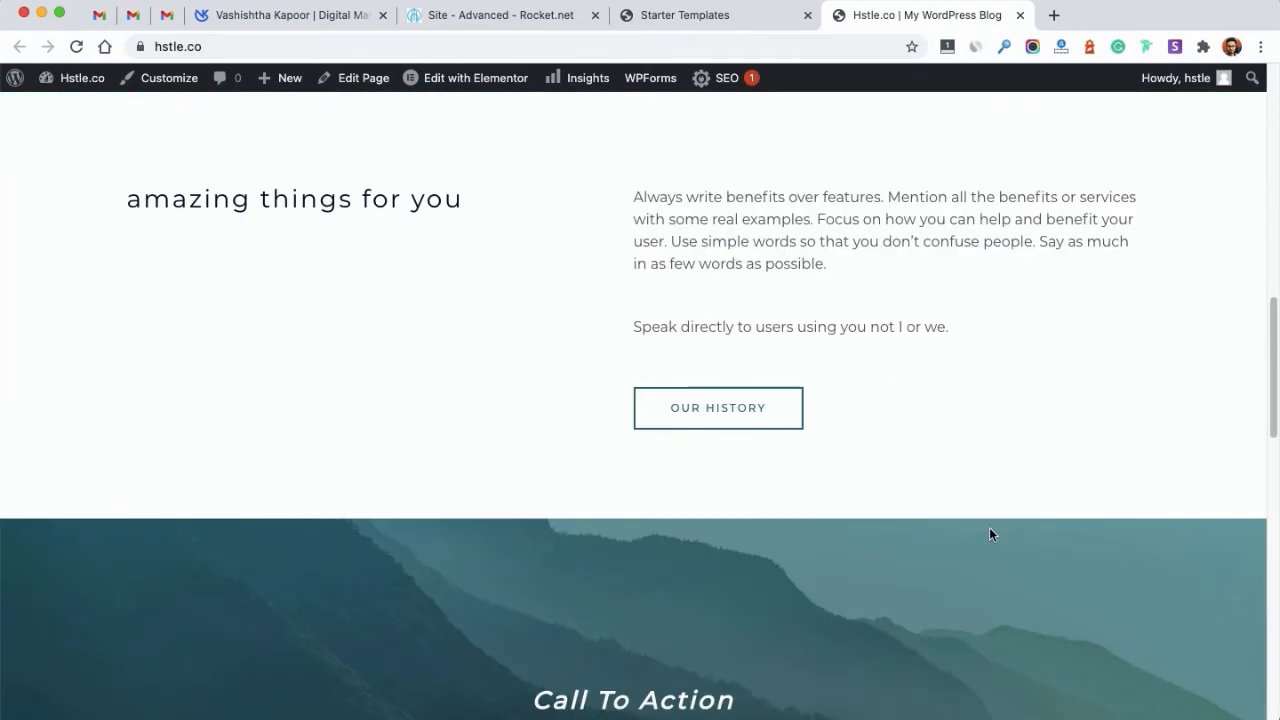
scroll(989, 529, "down", 10)
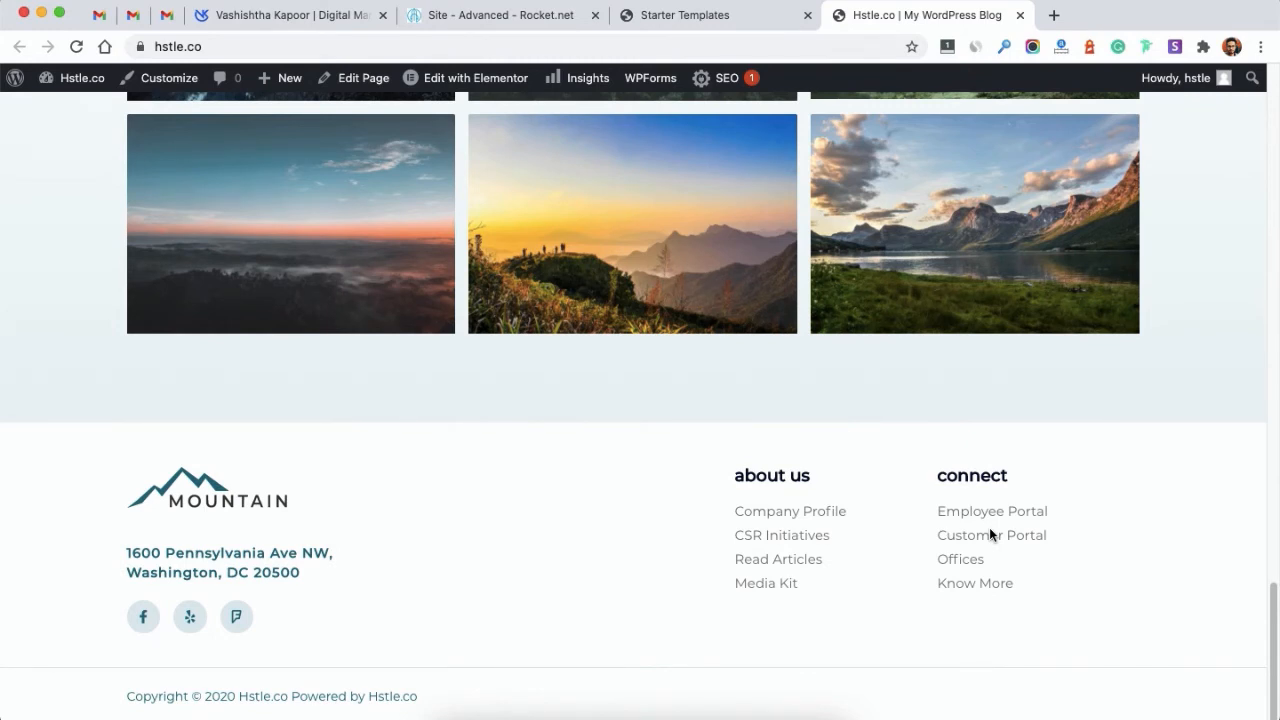
left_click(1052, 16)
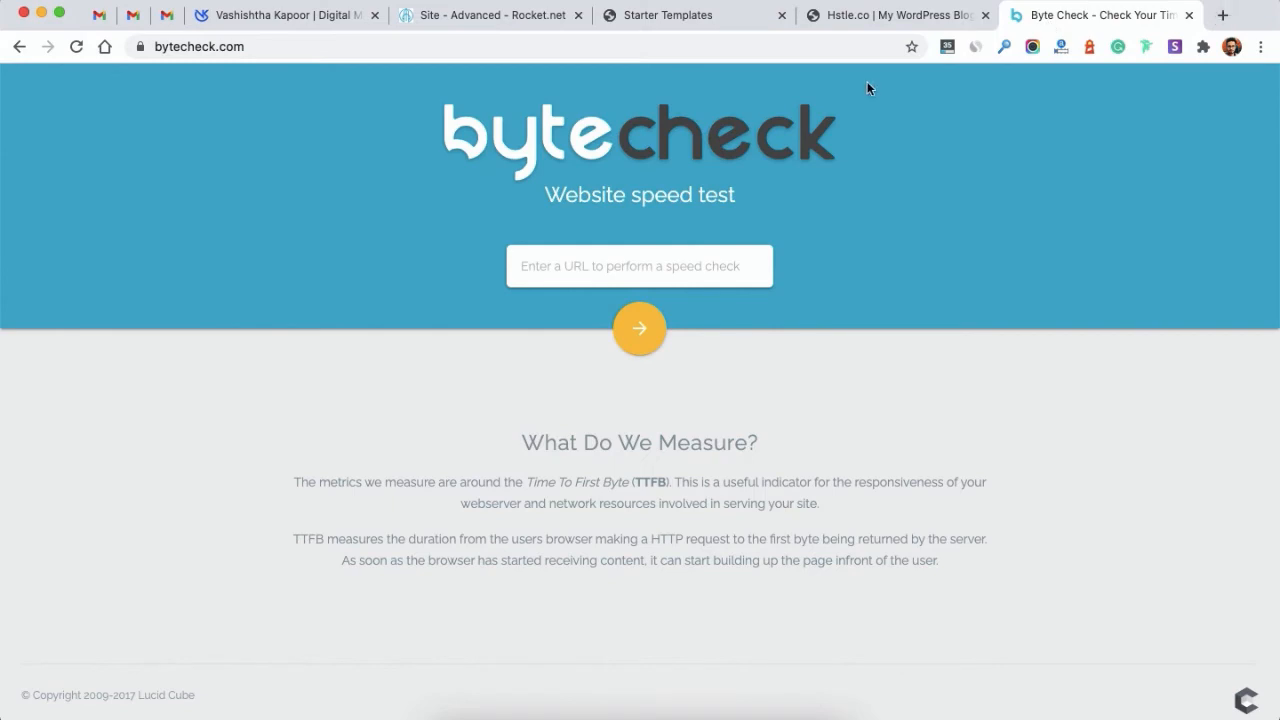
left_click(882, 15)
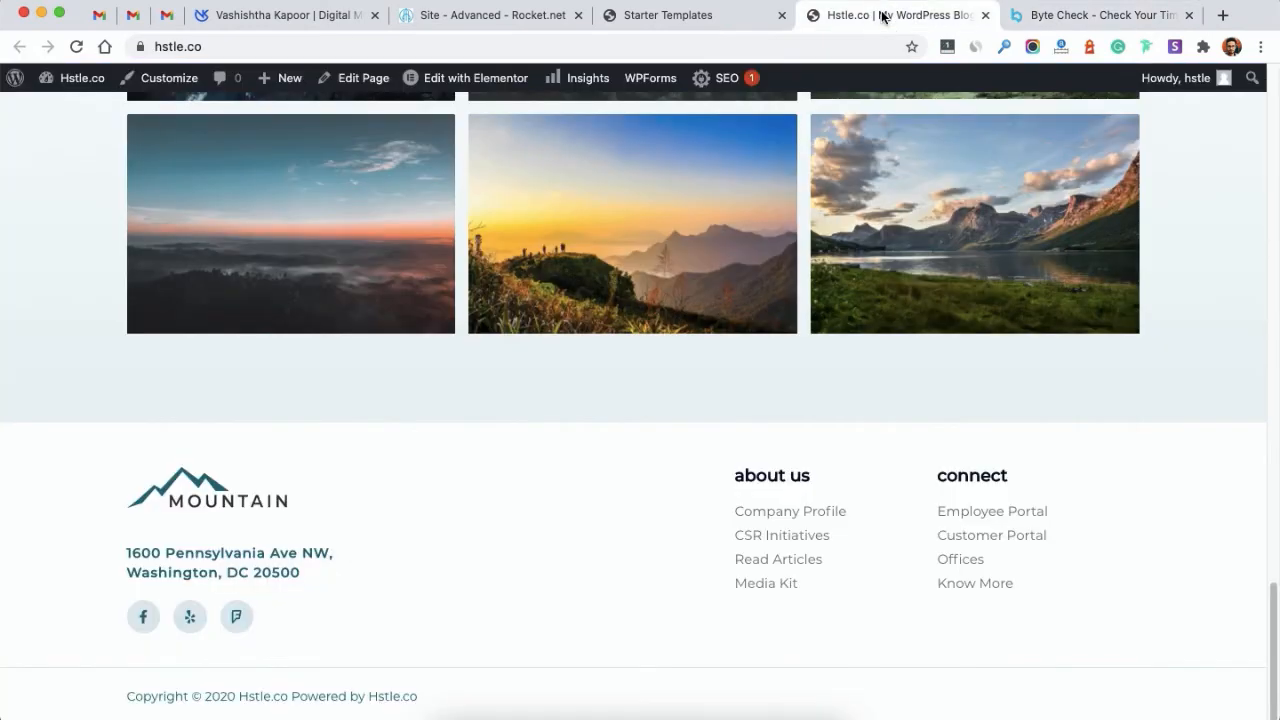
left_click(1048, 18)
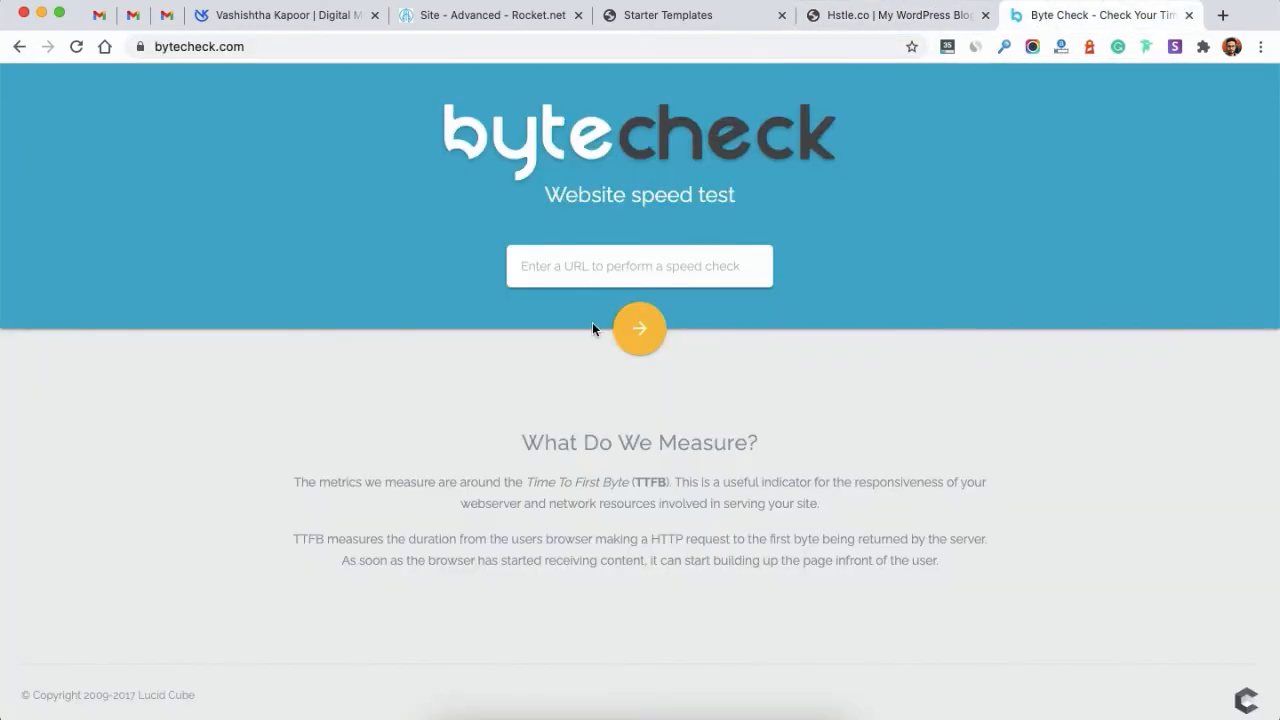
left_click(559, 274)
type("https://hstle.co/")
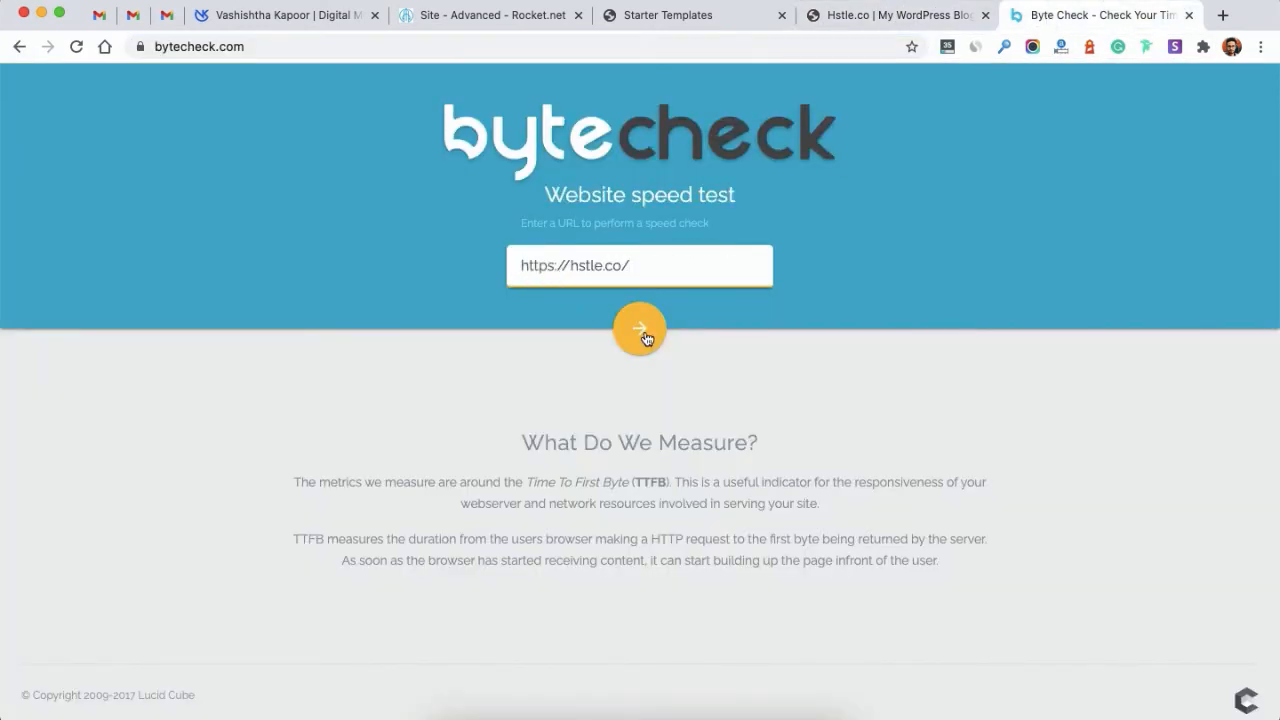
left_click(645, 336)
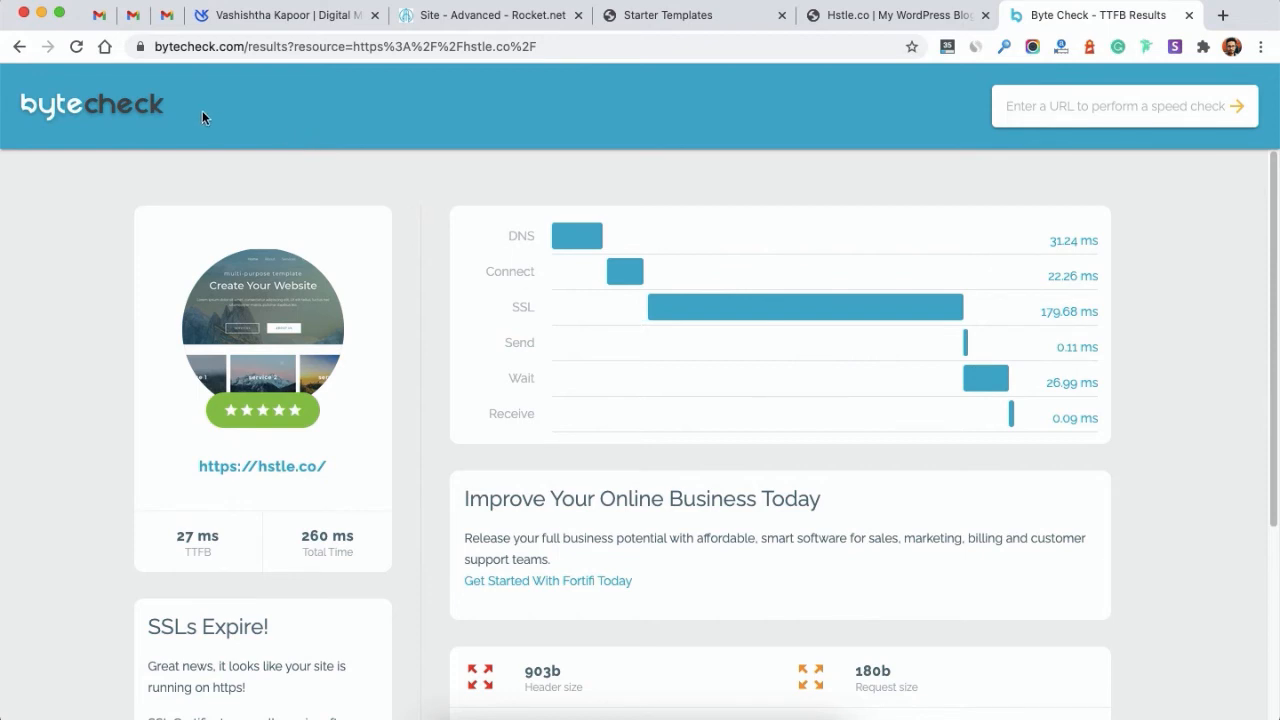
left_click(125, 110, "super")
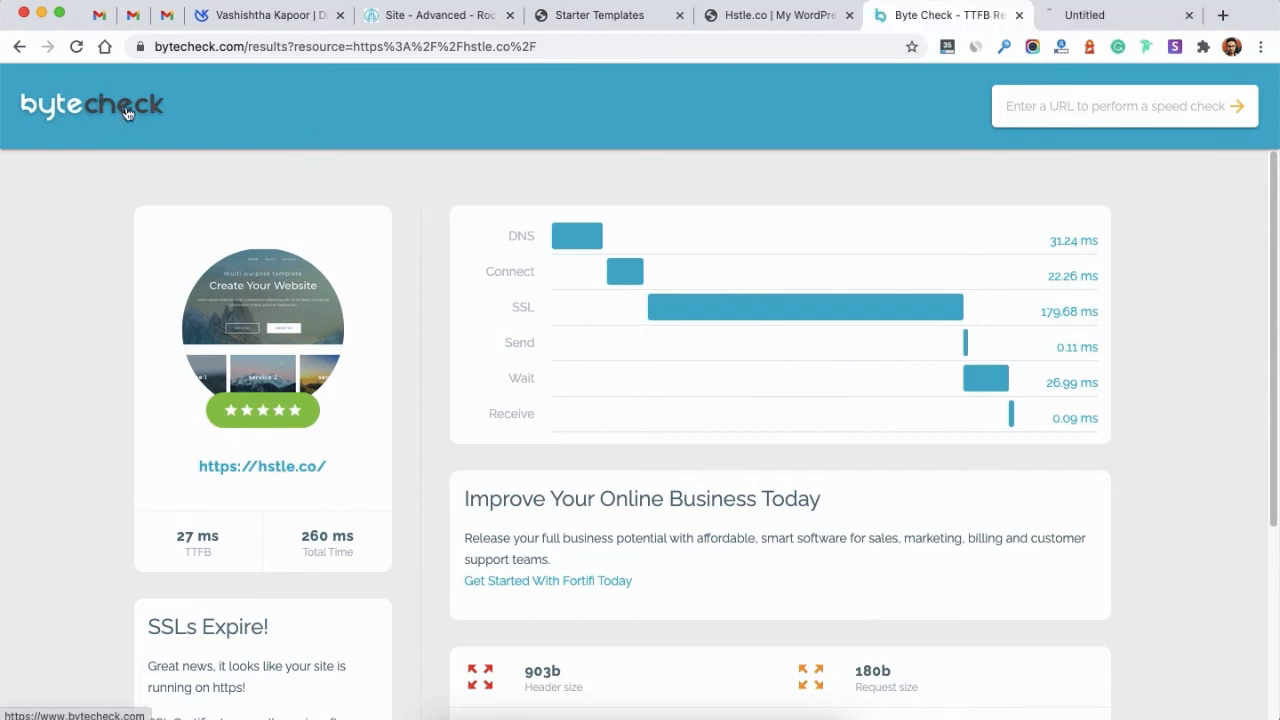
left_click(1077, 24)
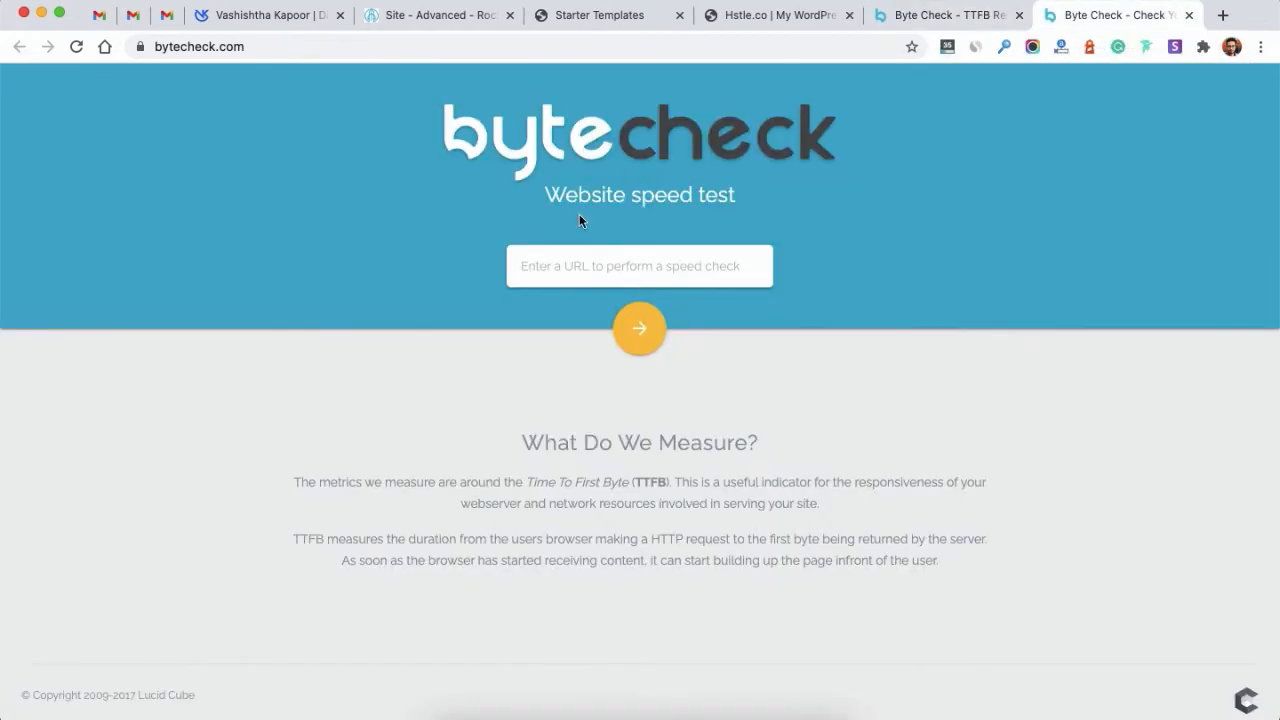
left_click(583, 269)
type("https://goog")
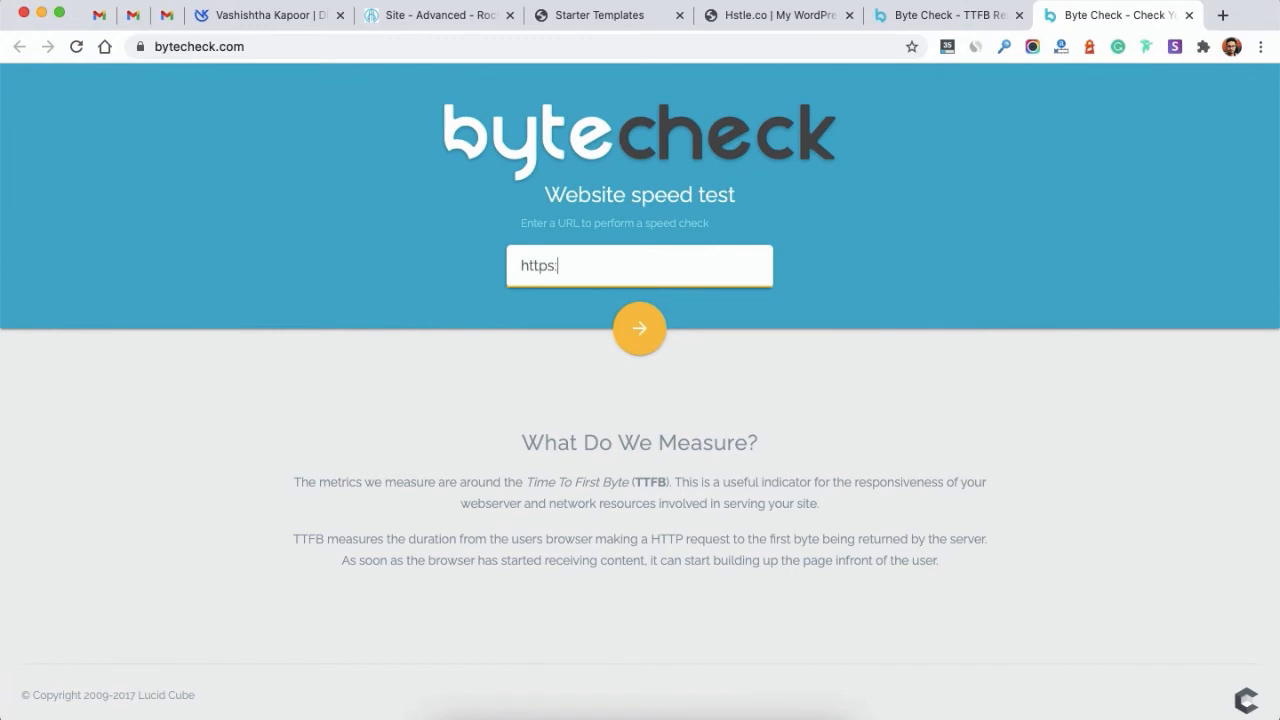
type("le.com")
key("Return")
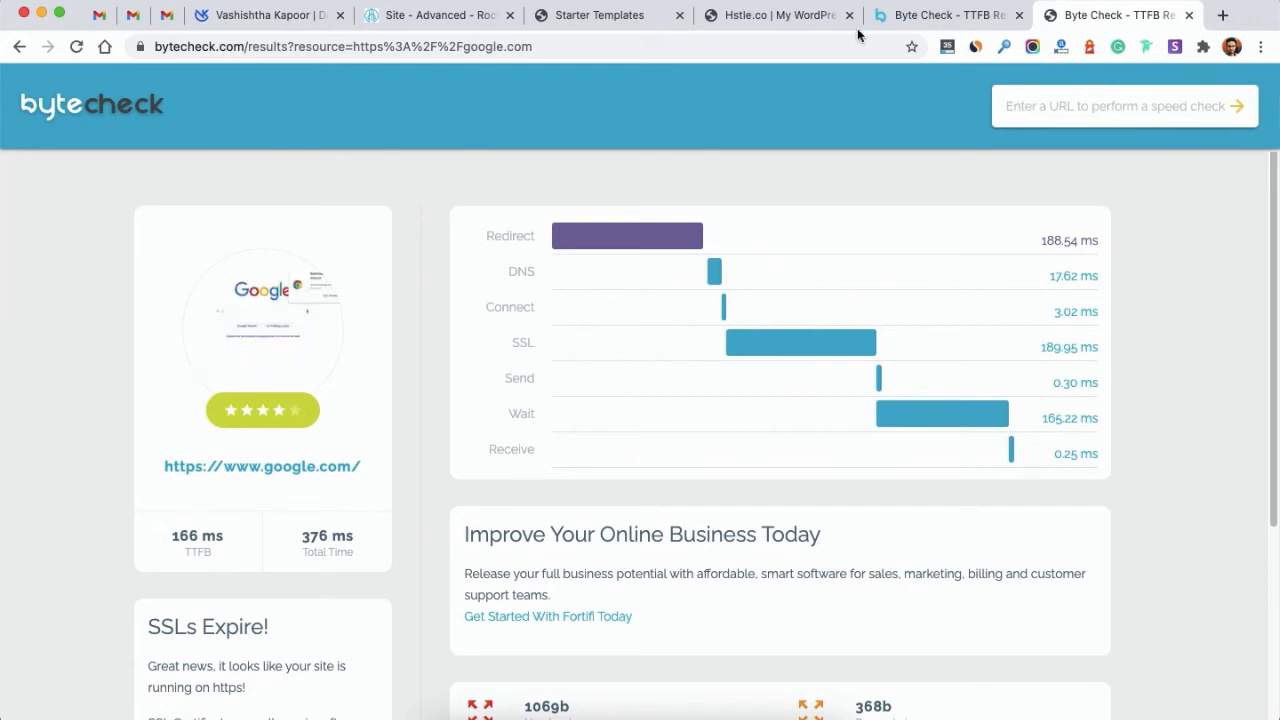
left_click(897, 28)
left_click(1108, 16)
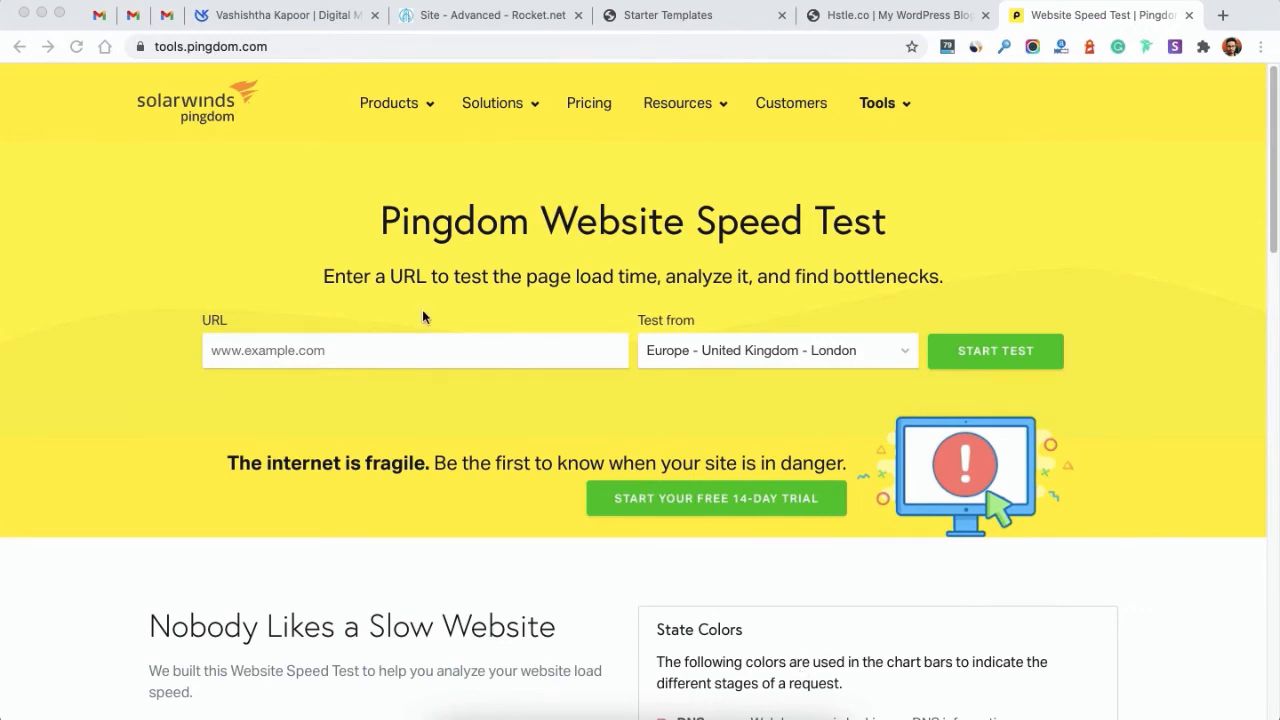
left_click(349, 351)
type("https://hstle.co/")
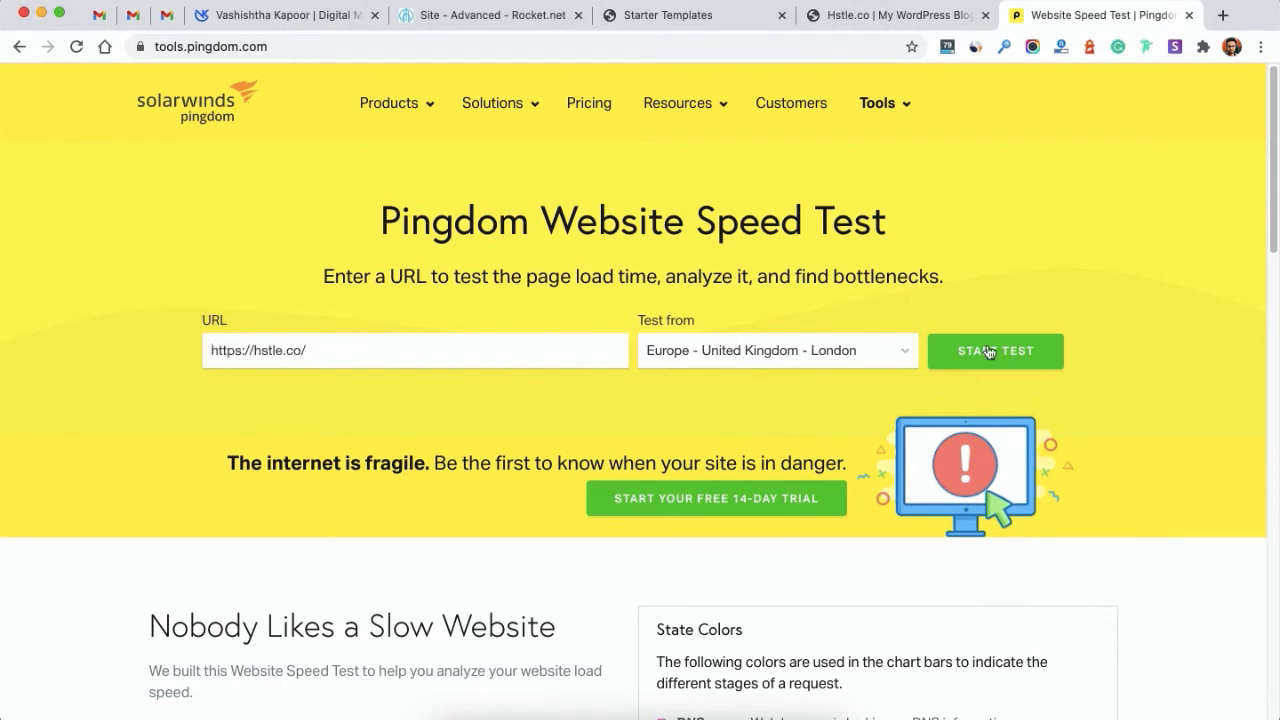
left_click(1019, 367)
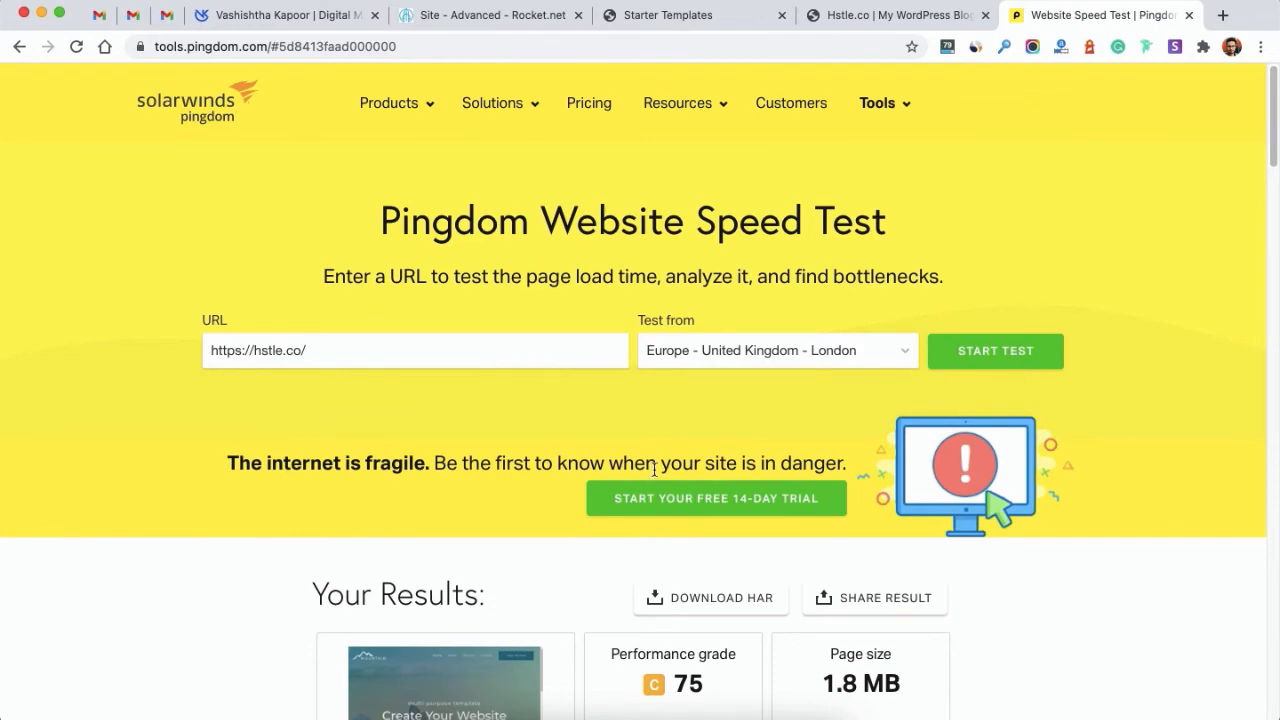
scroll(654, 470, "down", 5)
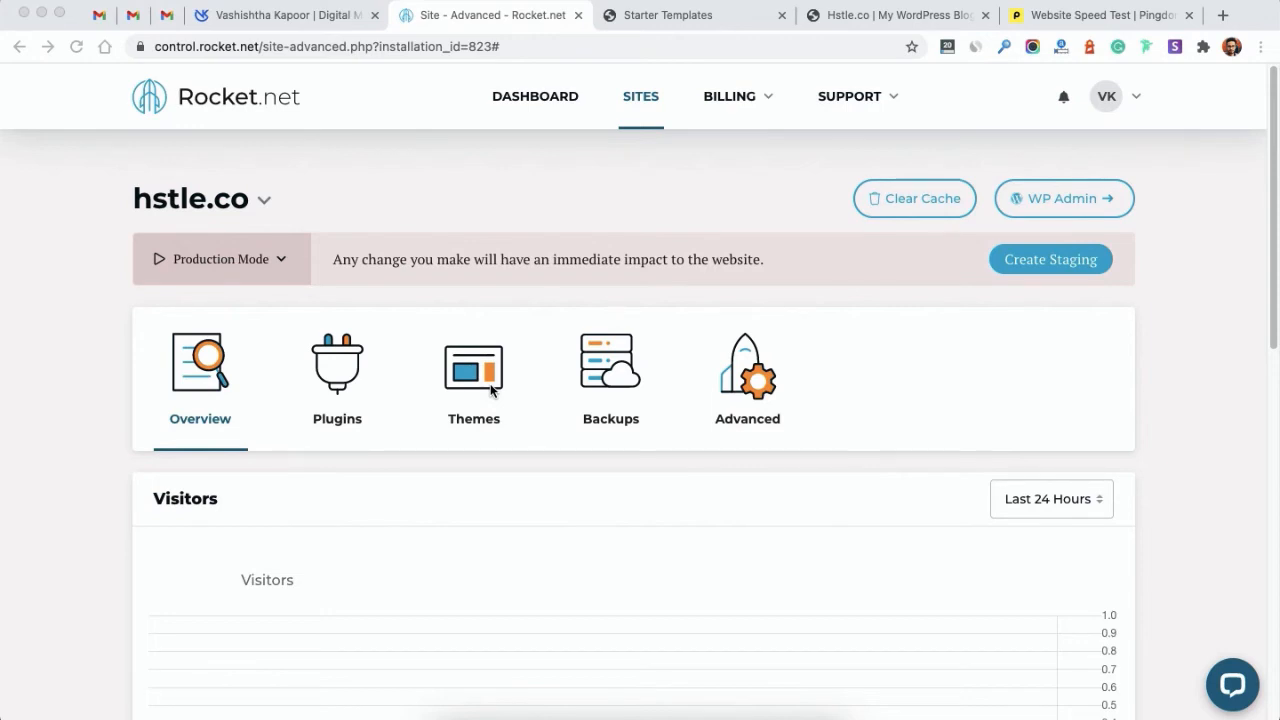
Step: Review the hstle.co site's installed plugins and themes, then view its still-empty Backups page
left_click(339, 373)
left_click(358, 372)
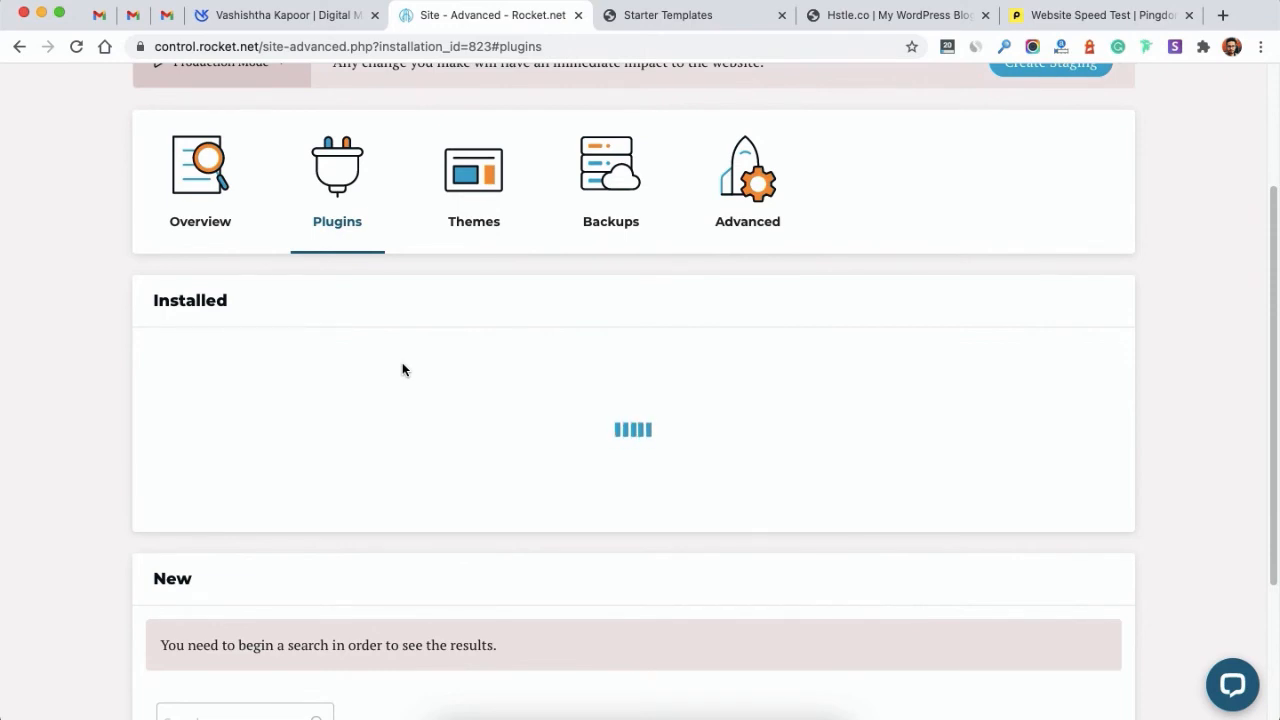
left_click(463, 172)
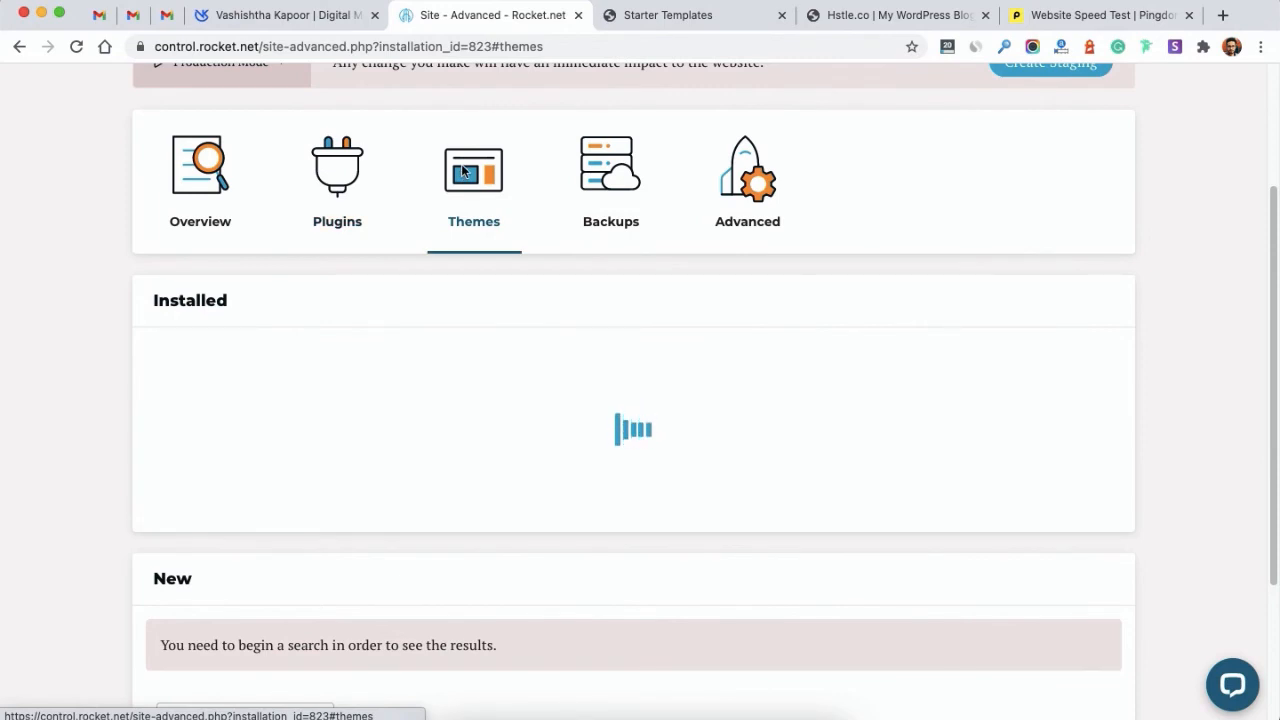
left_click(597, 173)
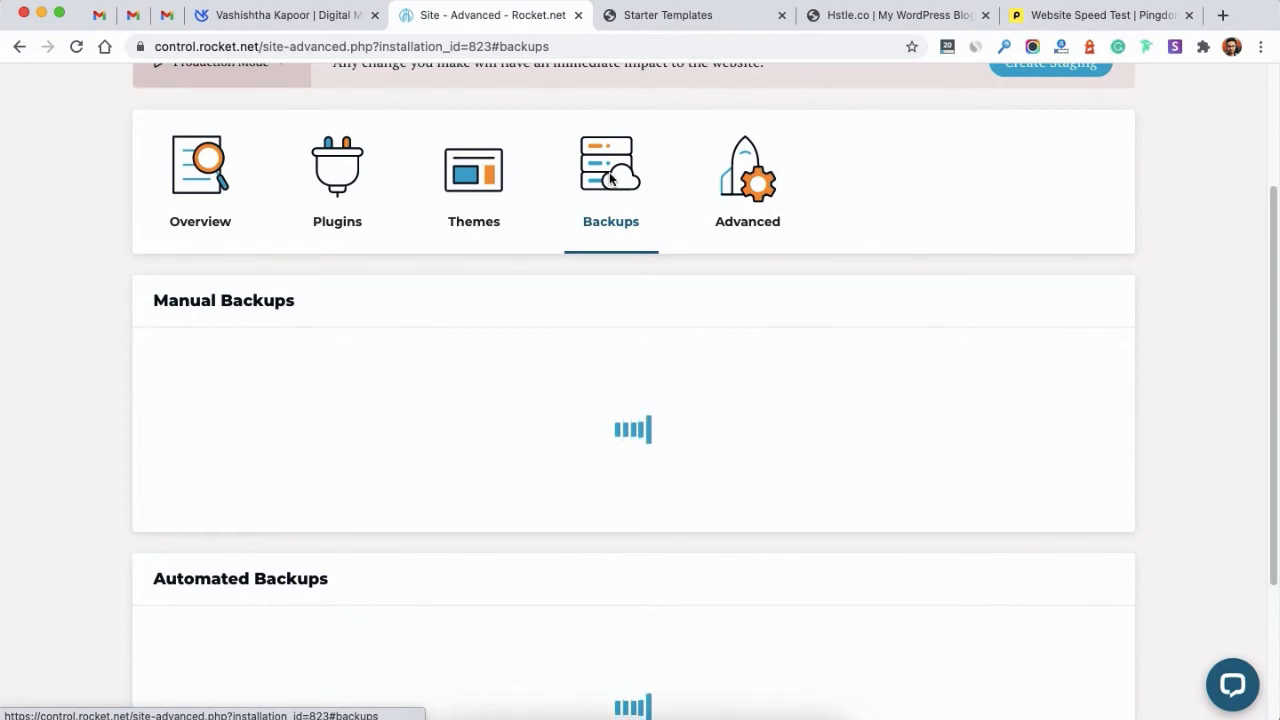
scroll(625, 598, "down", 3)
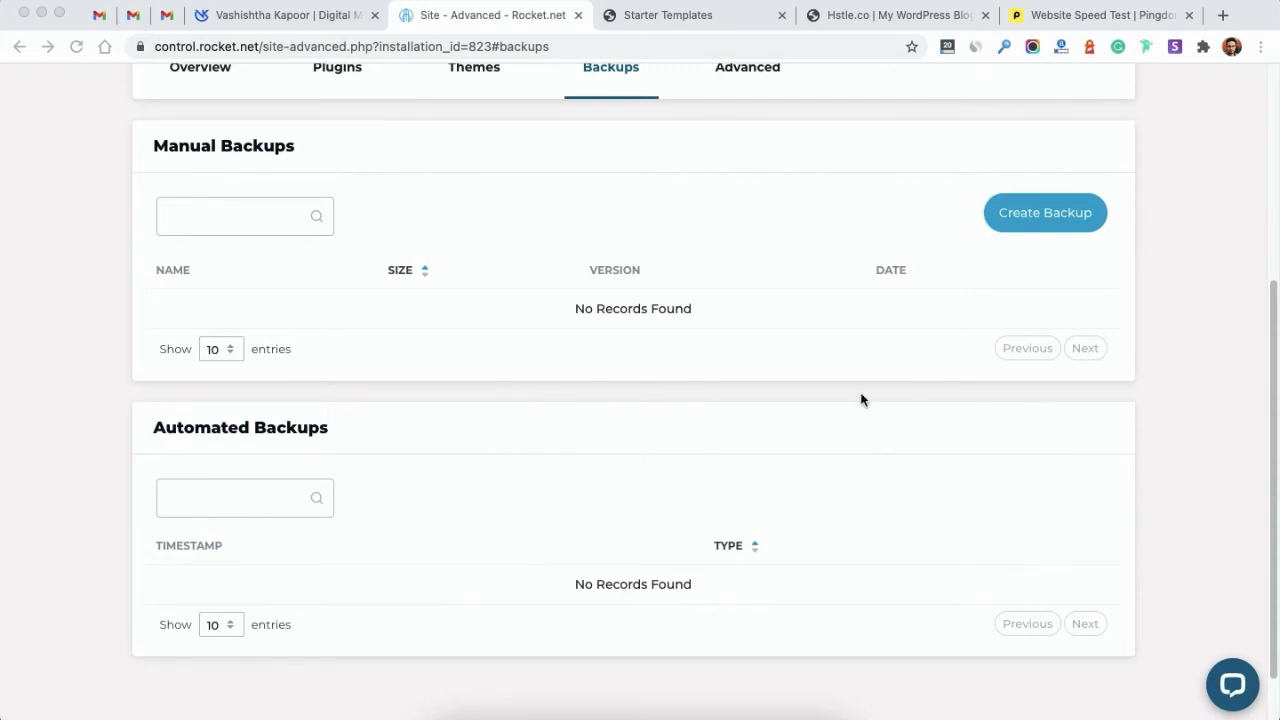
Step: Create a manual hstle.co backup including the database, data directory and site directory
left_click(944, 246)
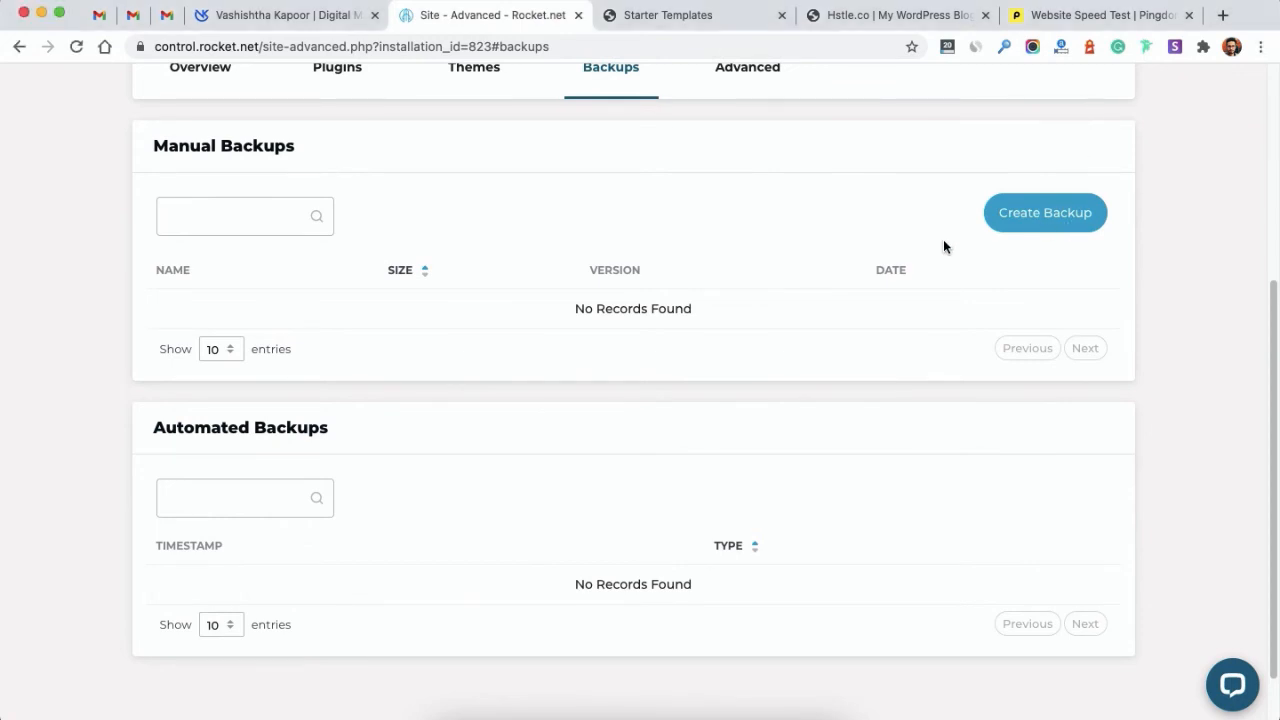
left_click(1025, 217)
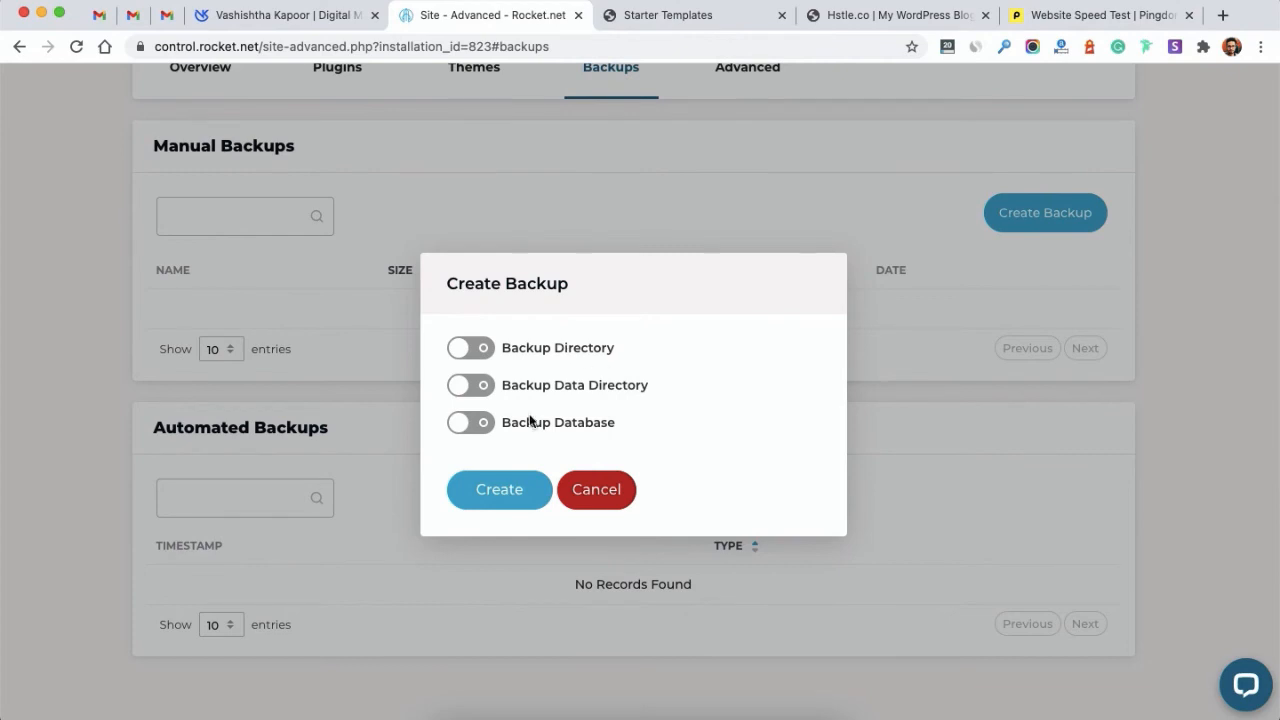
left_click(476, 426)
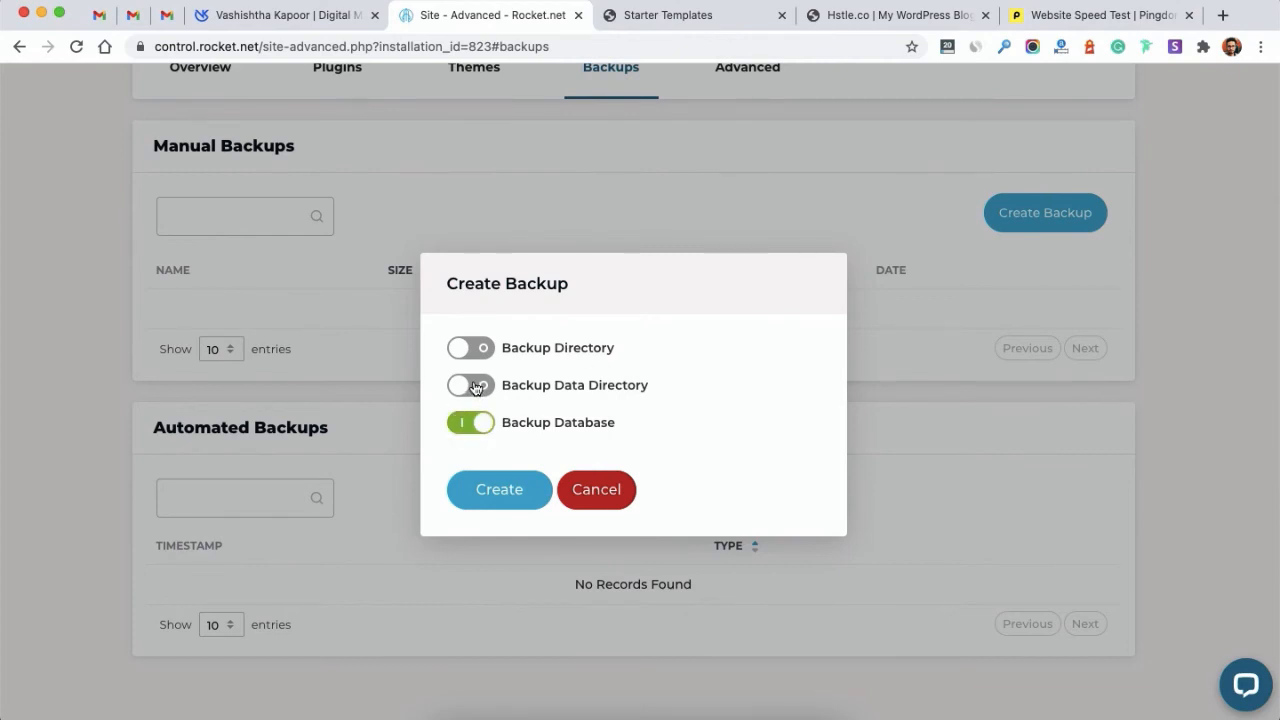
left_click(476, 387)
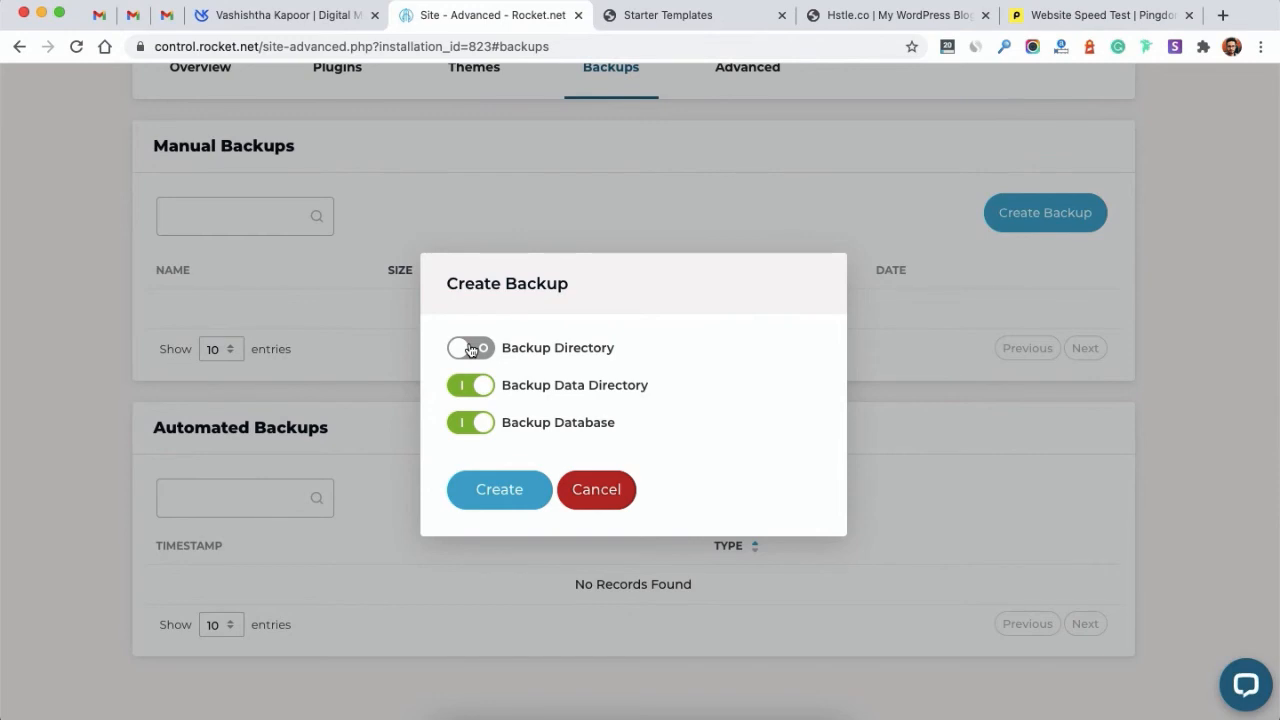
left_click(471, 349)
left_click(478, 510)
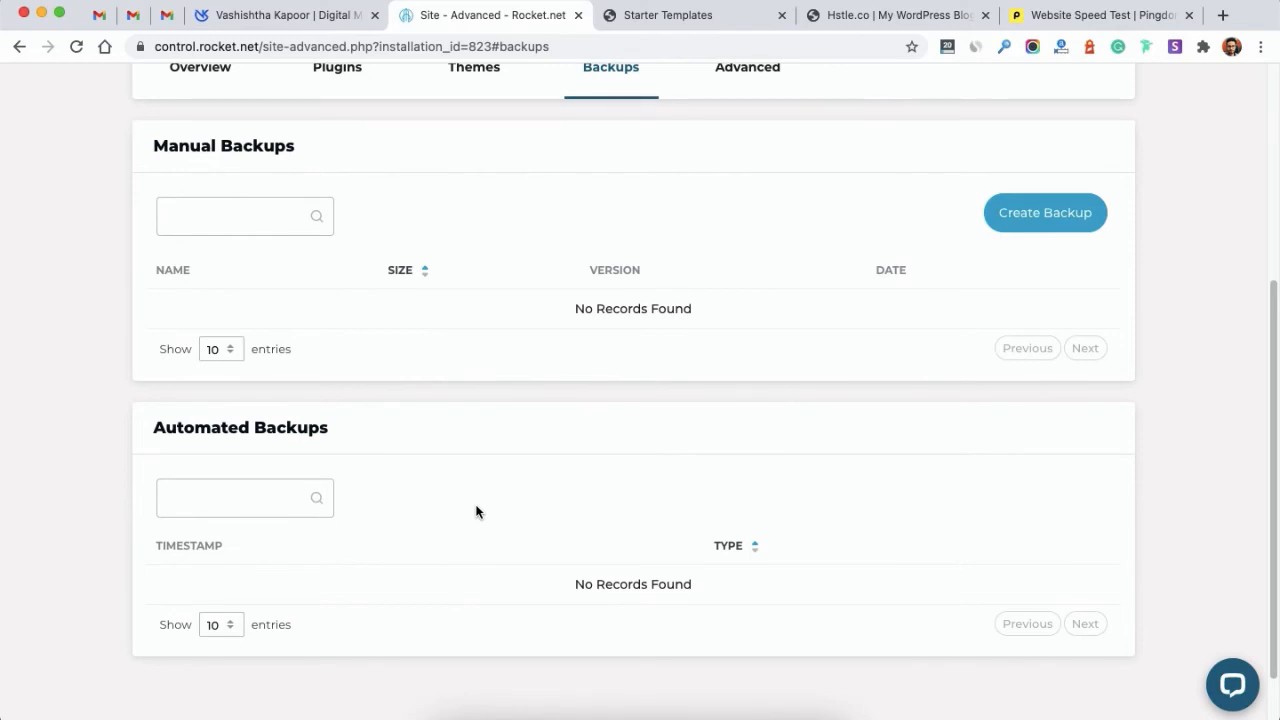
scroll(476, 512, "up", 4)
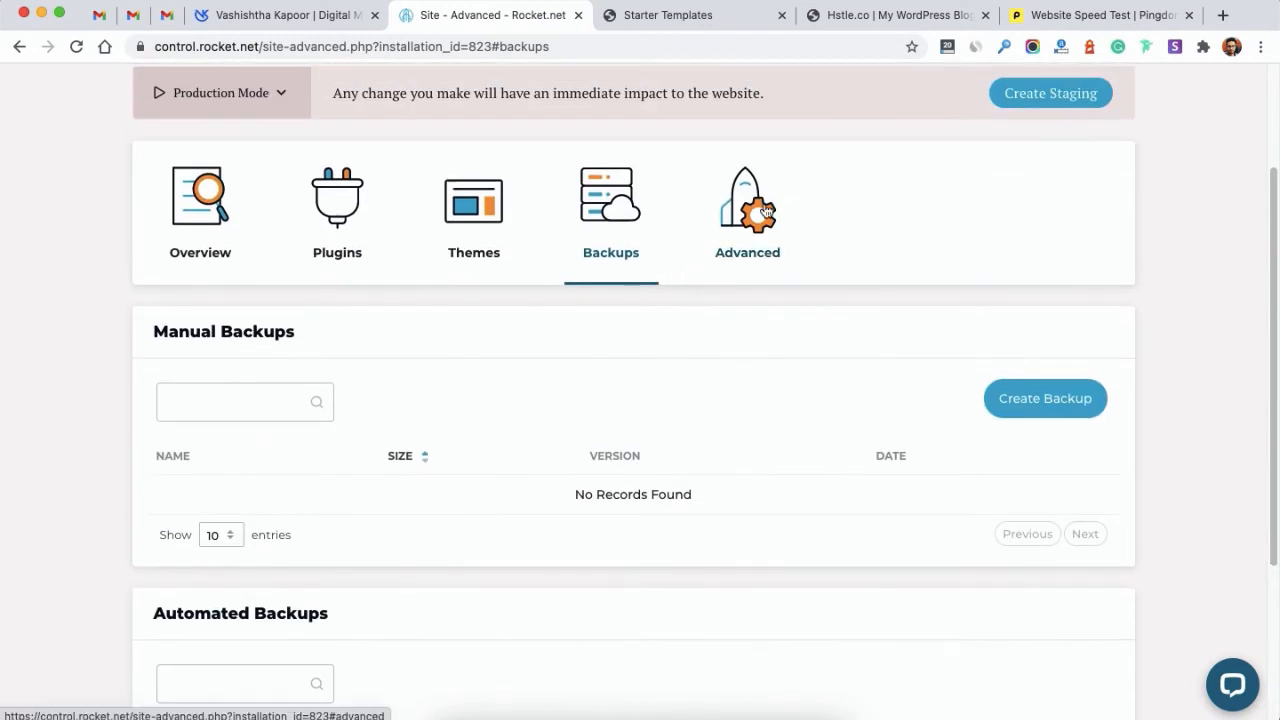
scroll(760, 211, "up", 1)
scroll(762, 215, "up", 2)
left_click(711, 379)
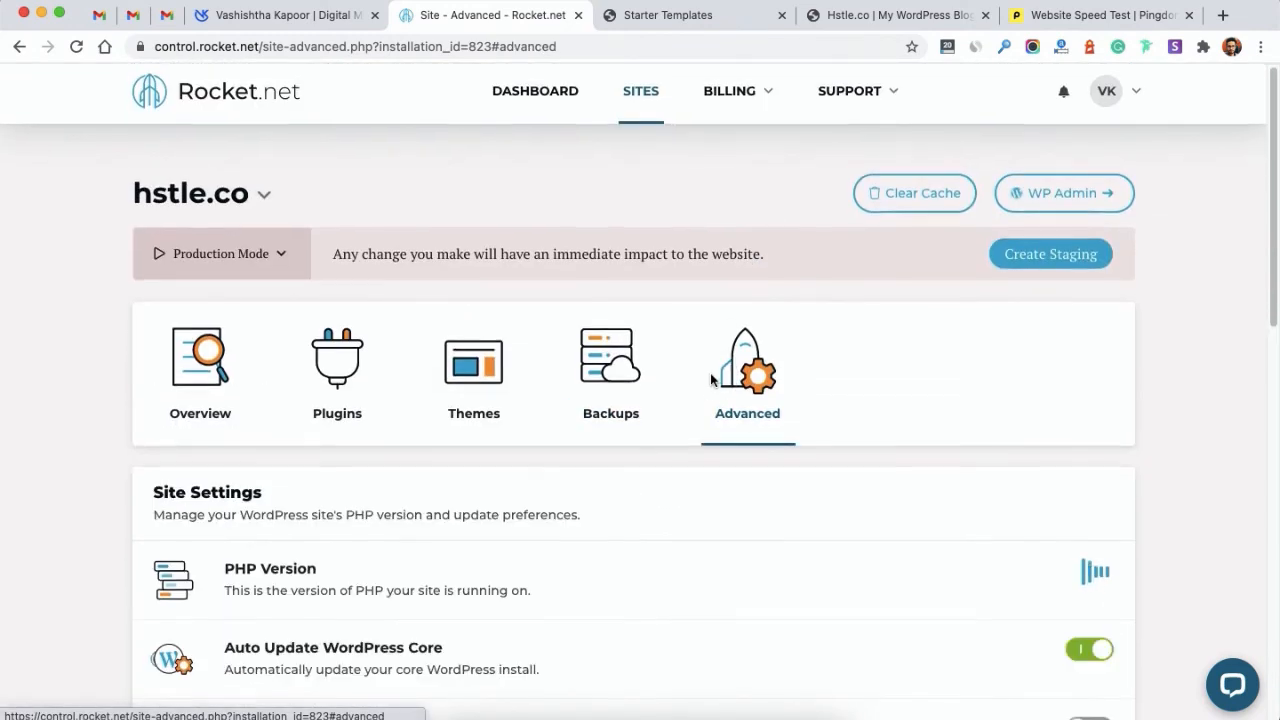
scroll(711, 379, "down", 2)
scroll(710, 379, "down", 1)
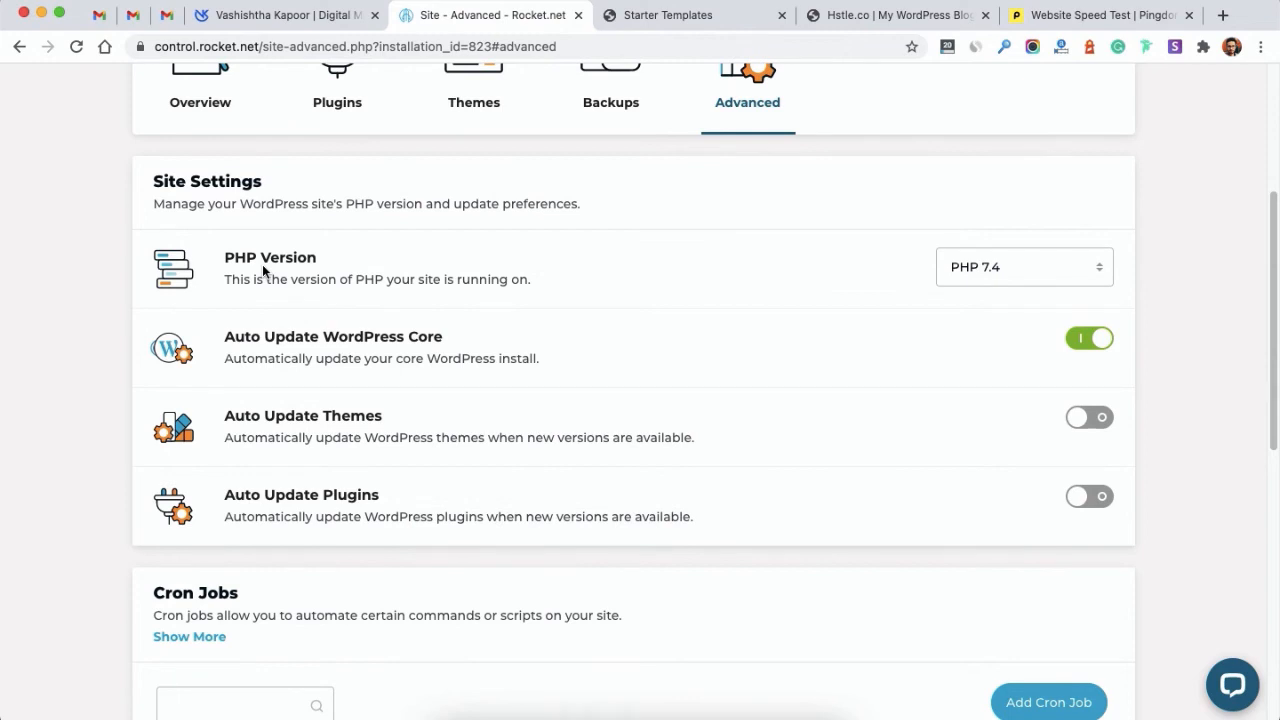
scroll(262, 264, "down", 5)
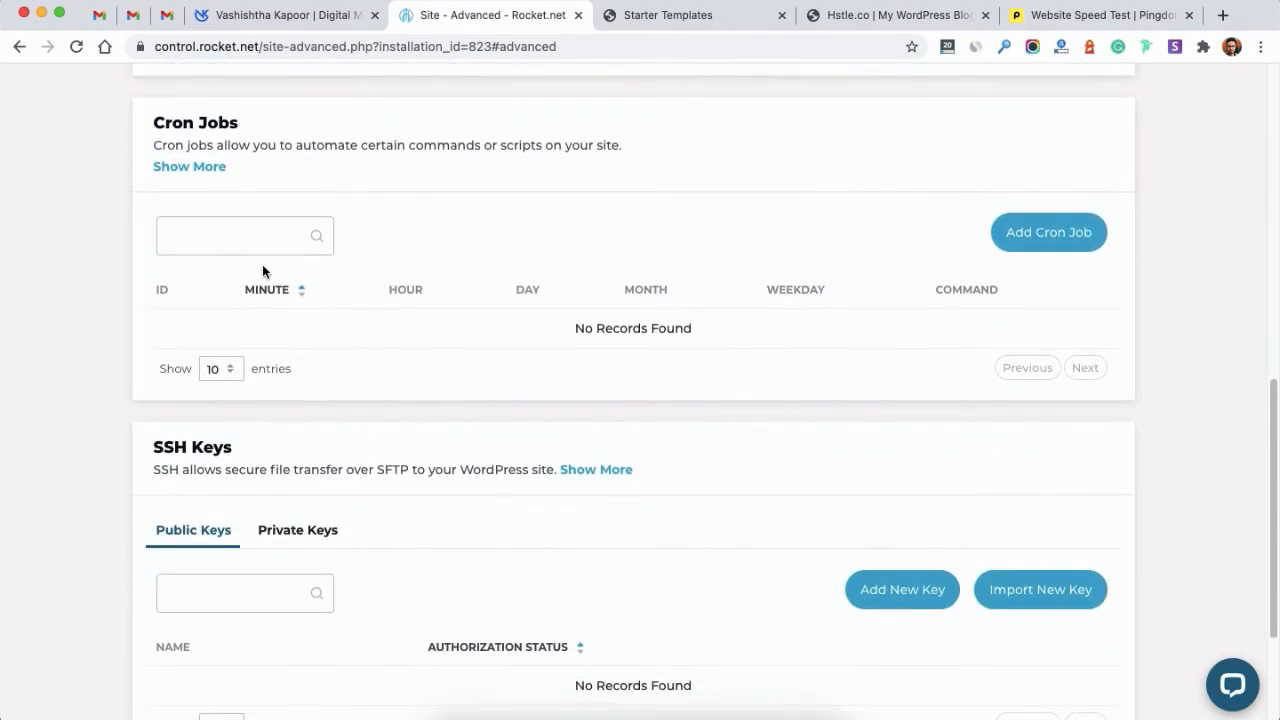
scroll(810, 678, "up", 1)
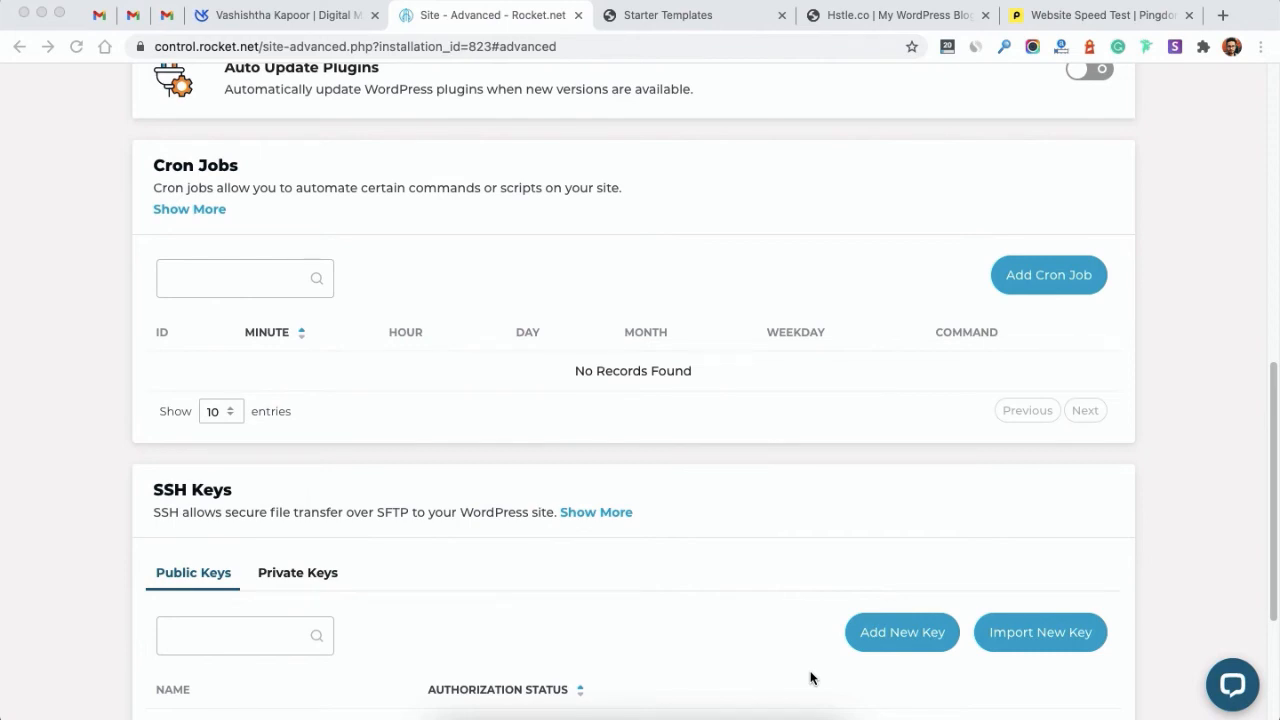
scroll(810, 678, "down", 5)
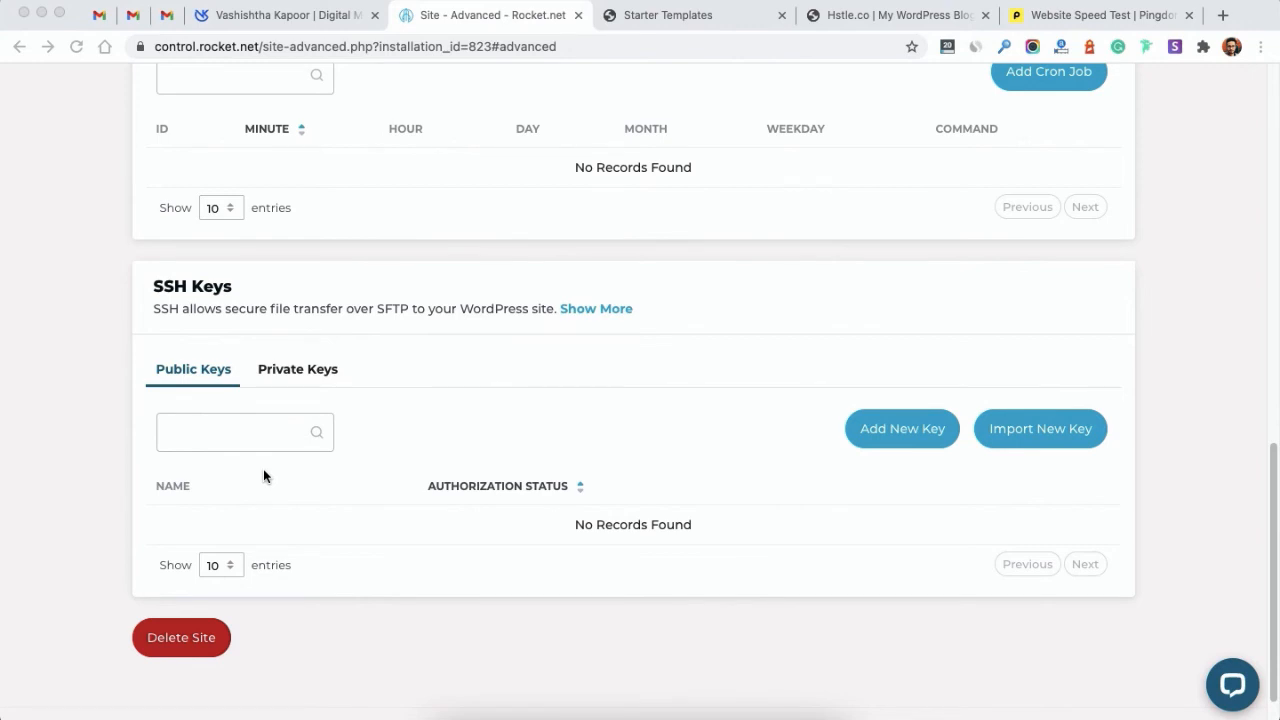
scroll(263, 468, "down", 1)
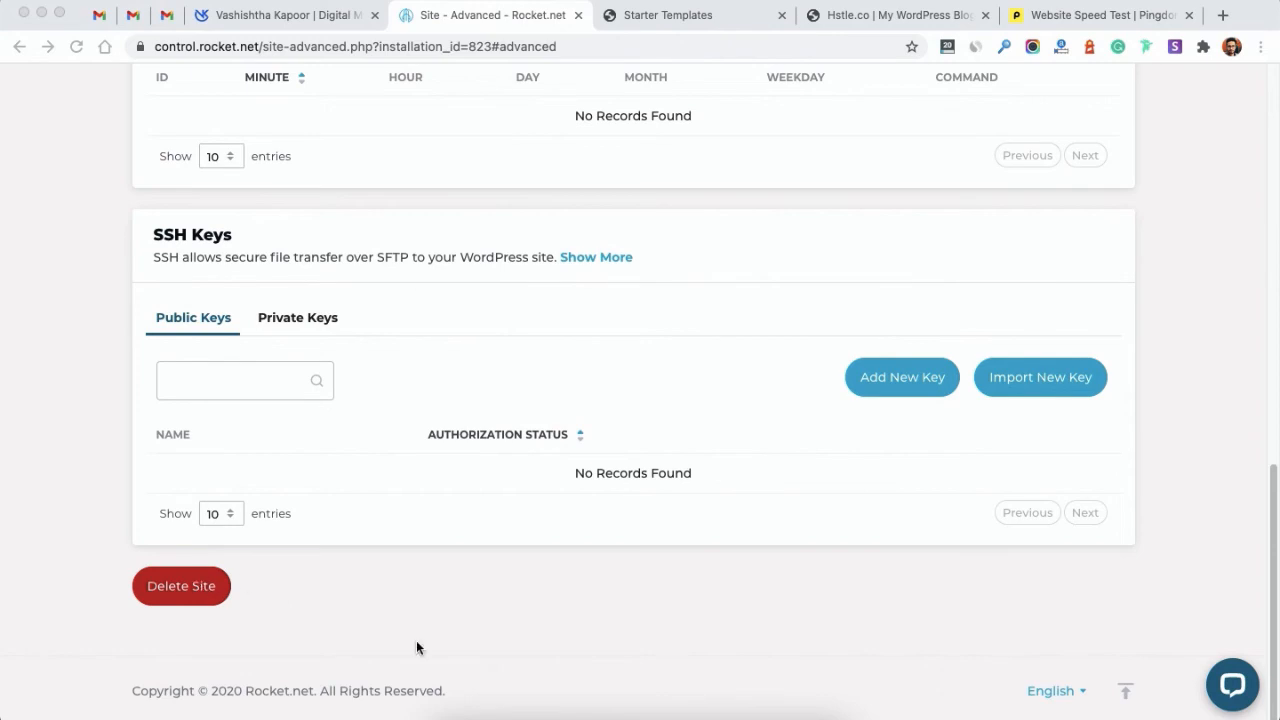
scroll(958, 485, "up", 20)
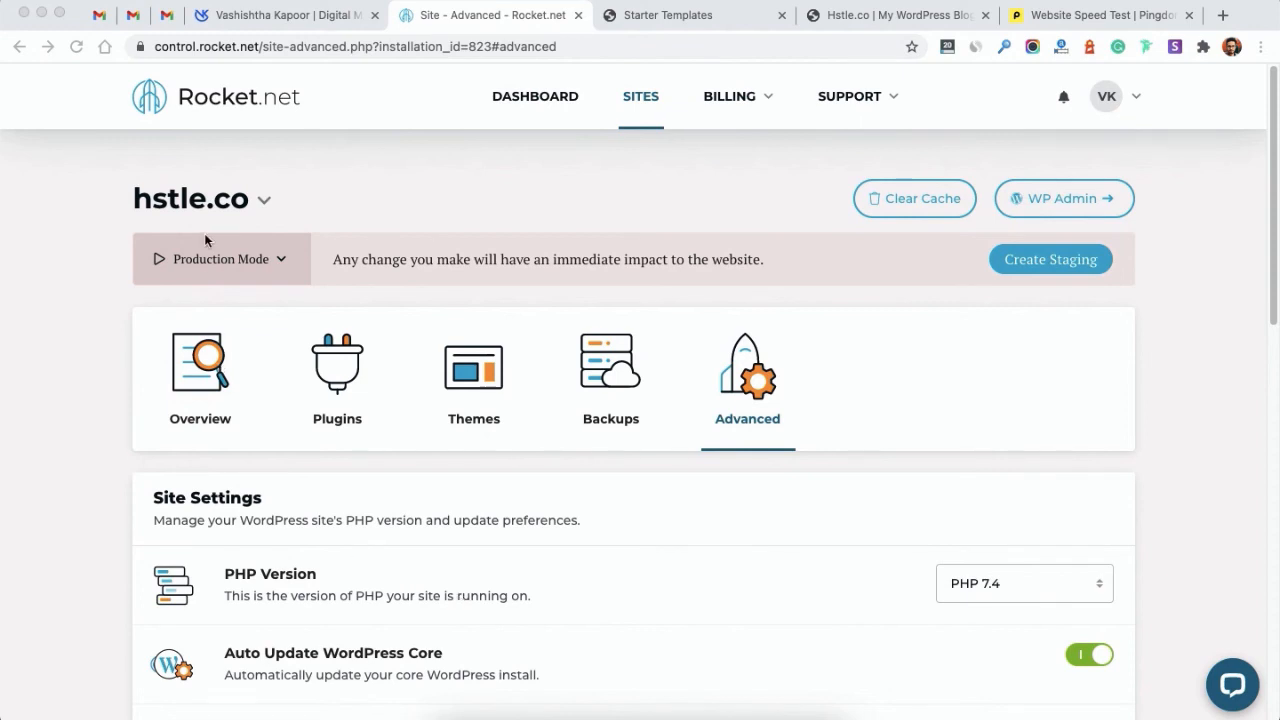
Step: Start a staging copy of hstle.co and reload the page to check its progress
left_click(229, 262)
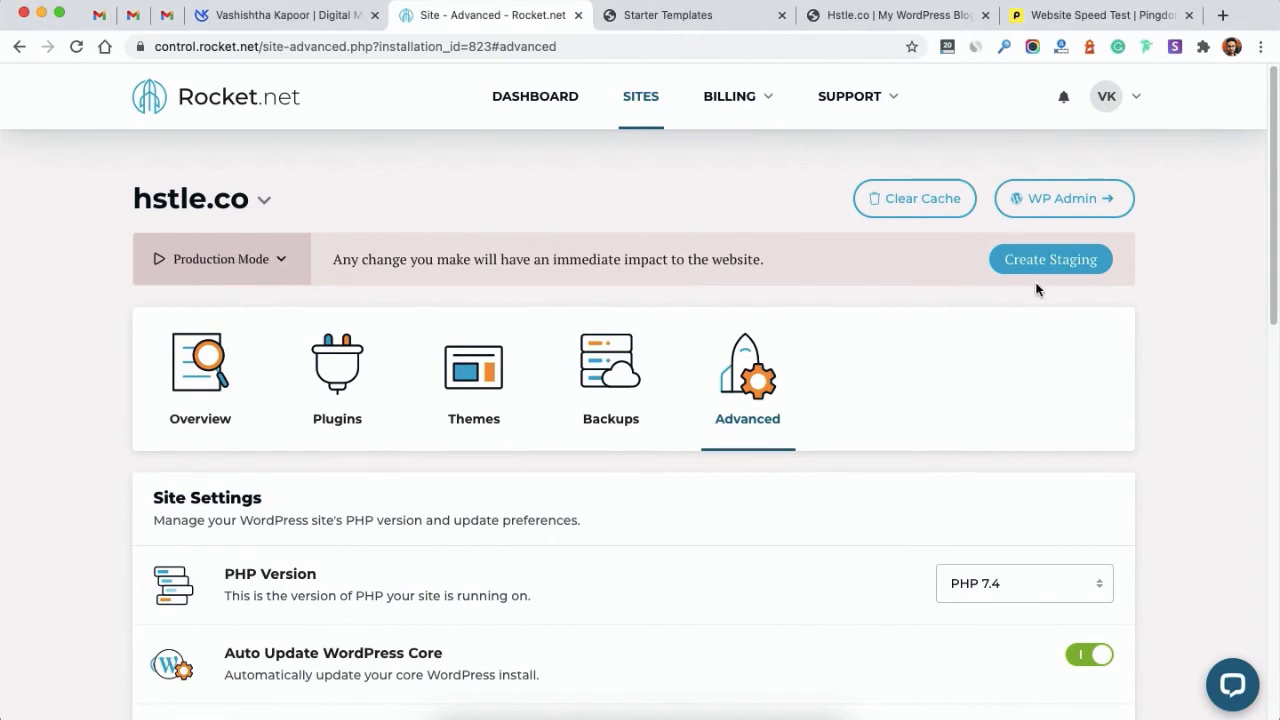
left_click(1072, 271)
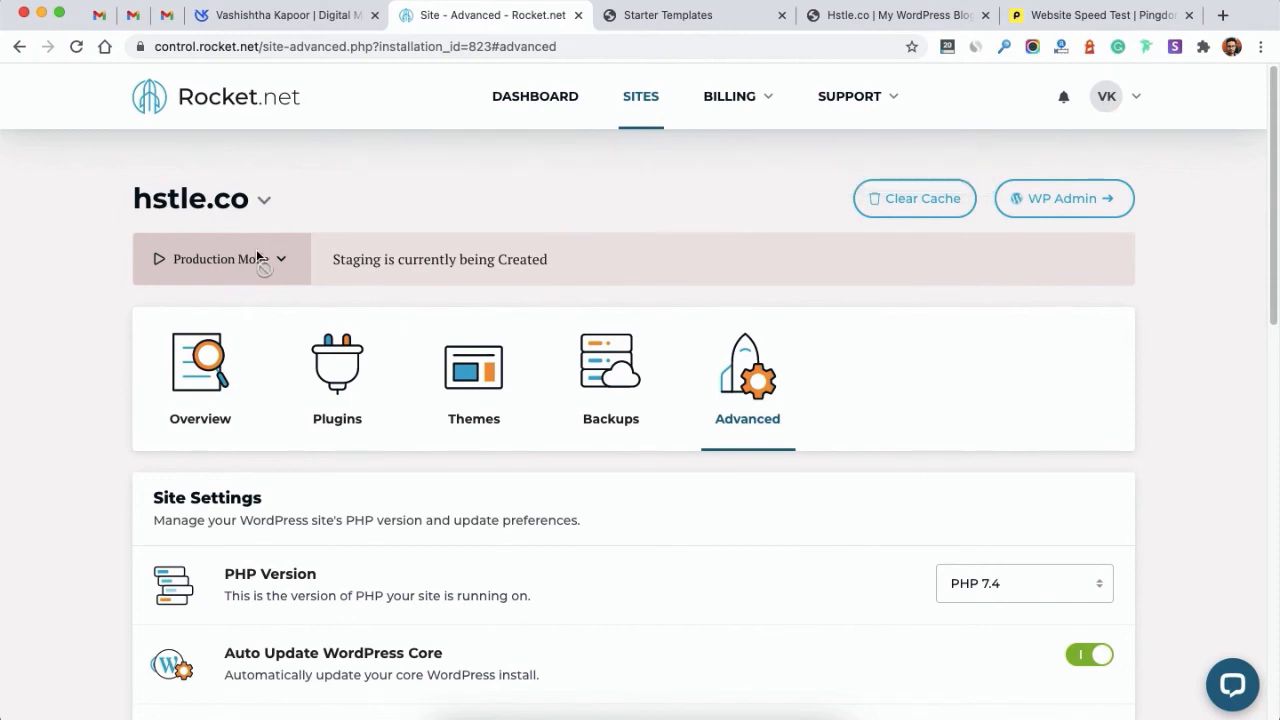
left_click(80, 48)
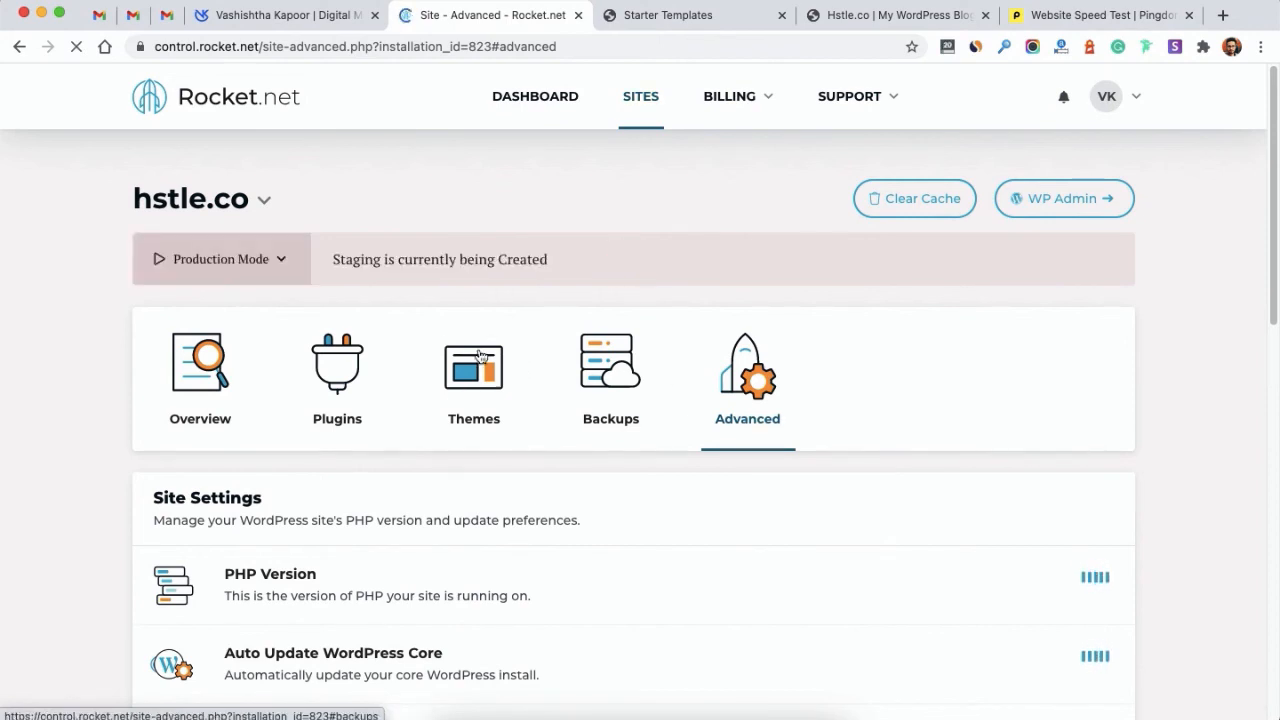
Step: Review the overview and Site Information of the bulv01b704-staging.onrocket.site staging site
left_click(257, 265)
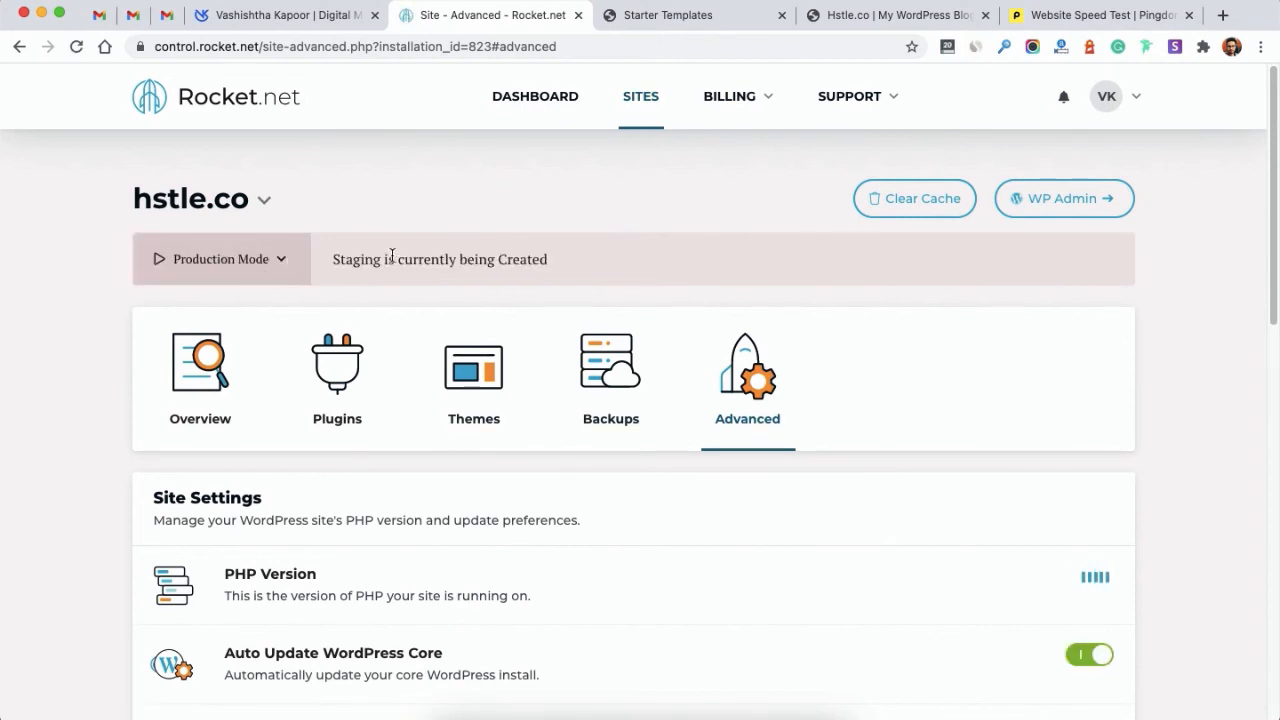
left_click_drag(337, 257, 550, 265)
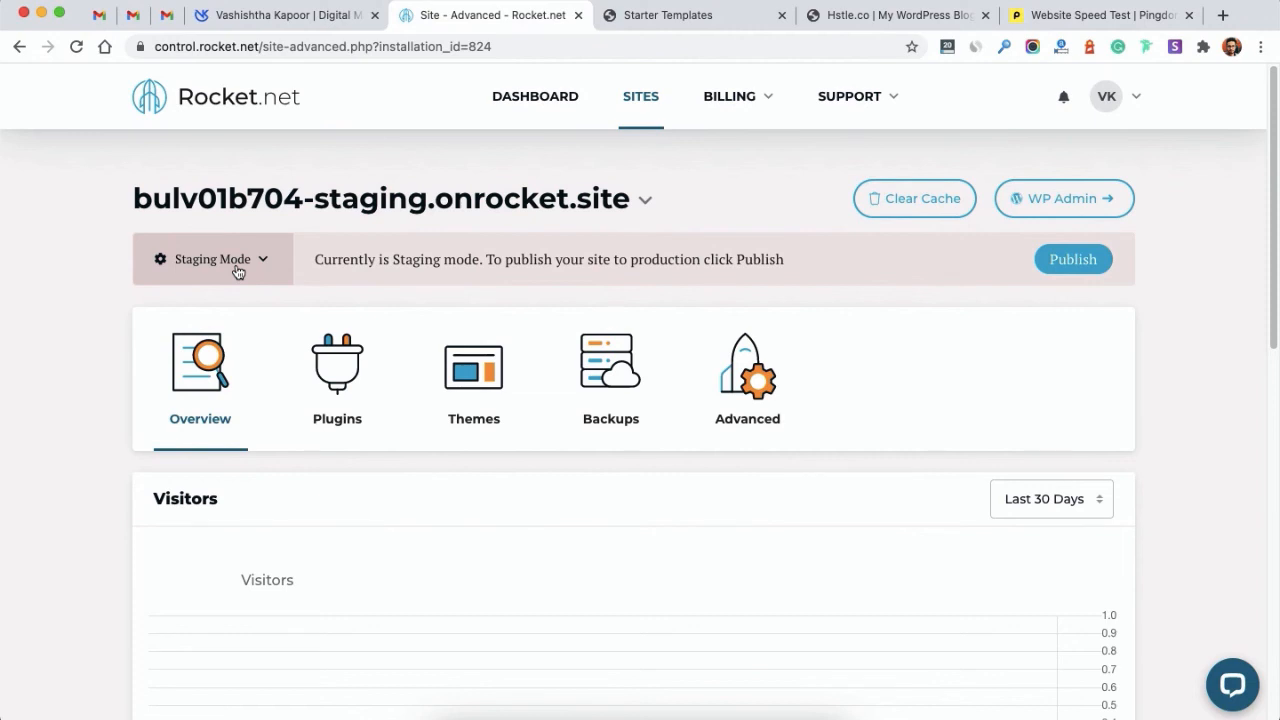
scroll(238, 272, "down", 6)
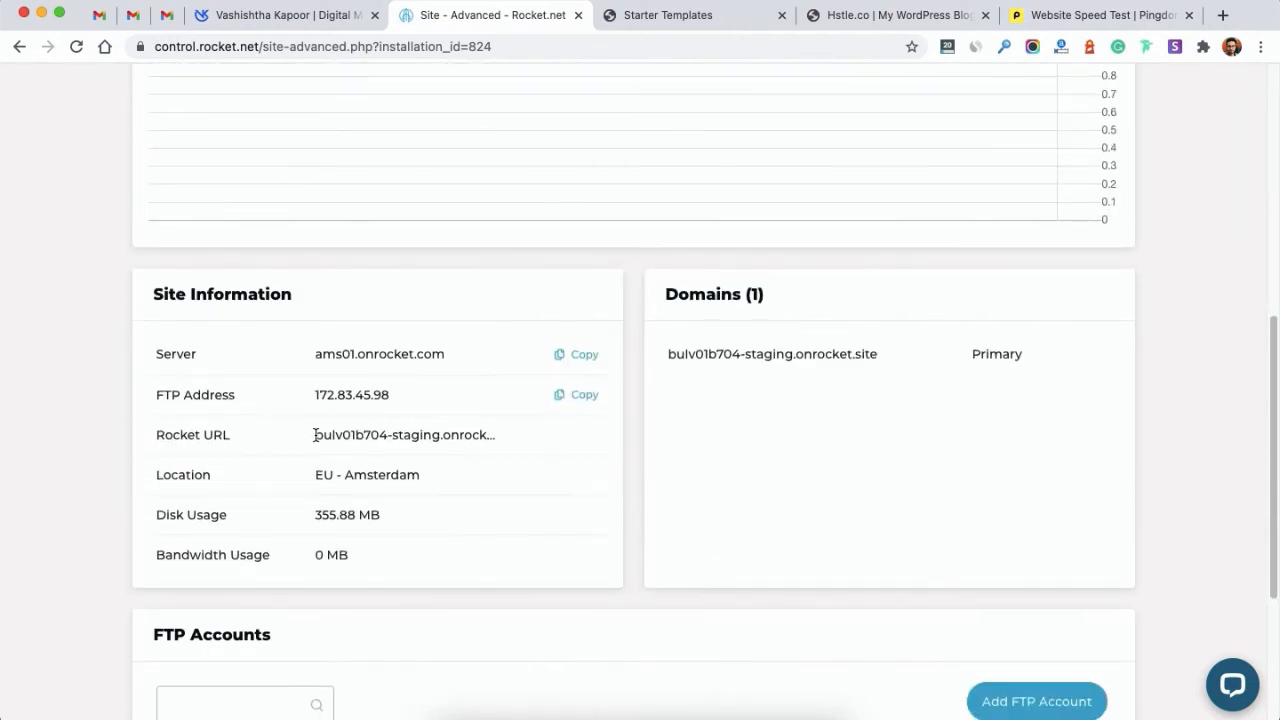
left_click_drag(316, 435, 328, 433)
scroll(329, 433, "up", 6)
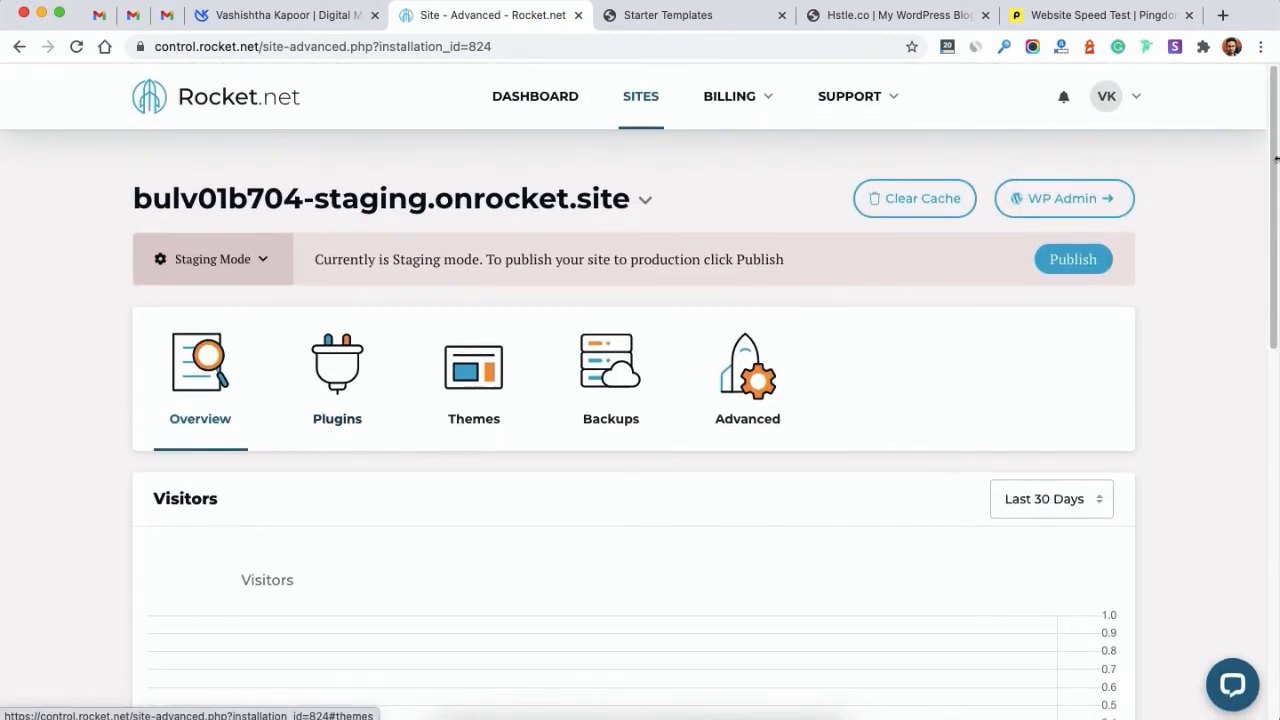
Step: Check the staging site's WordPress dashboard and Mountain homepage, then close it and return to Rocket.net
left_click(1043, 200)
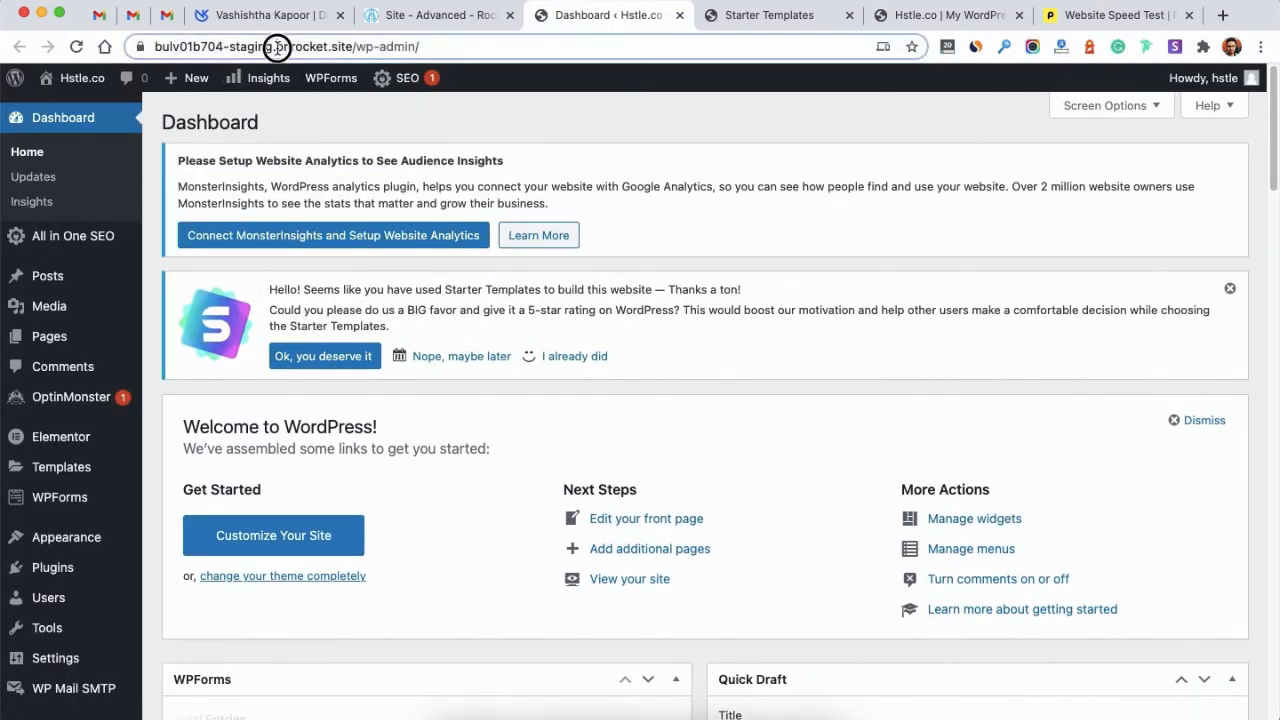
left_click_drag(277, 47, 352, 47)
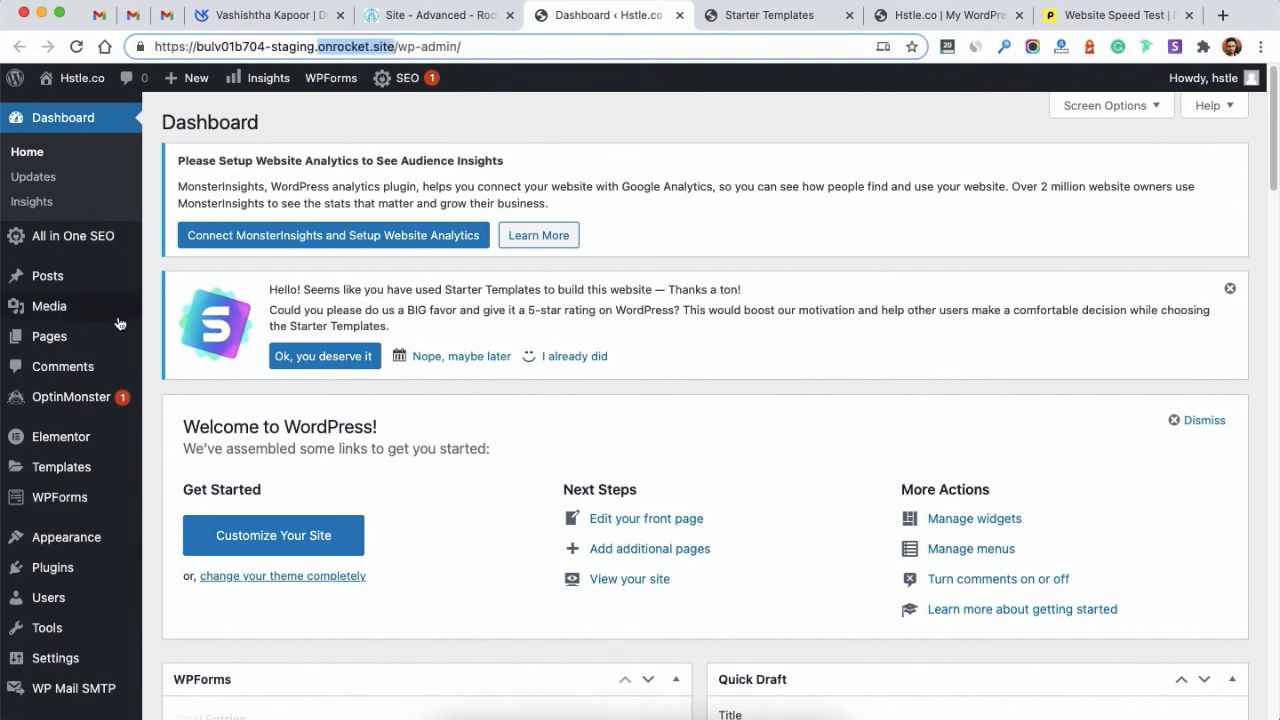
left_click(78, 85, "super")
left_click(700, 15)
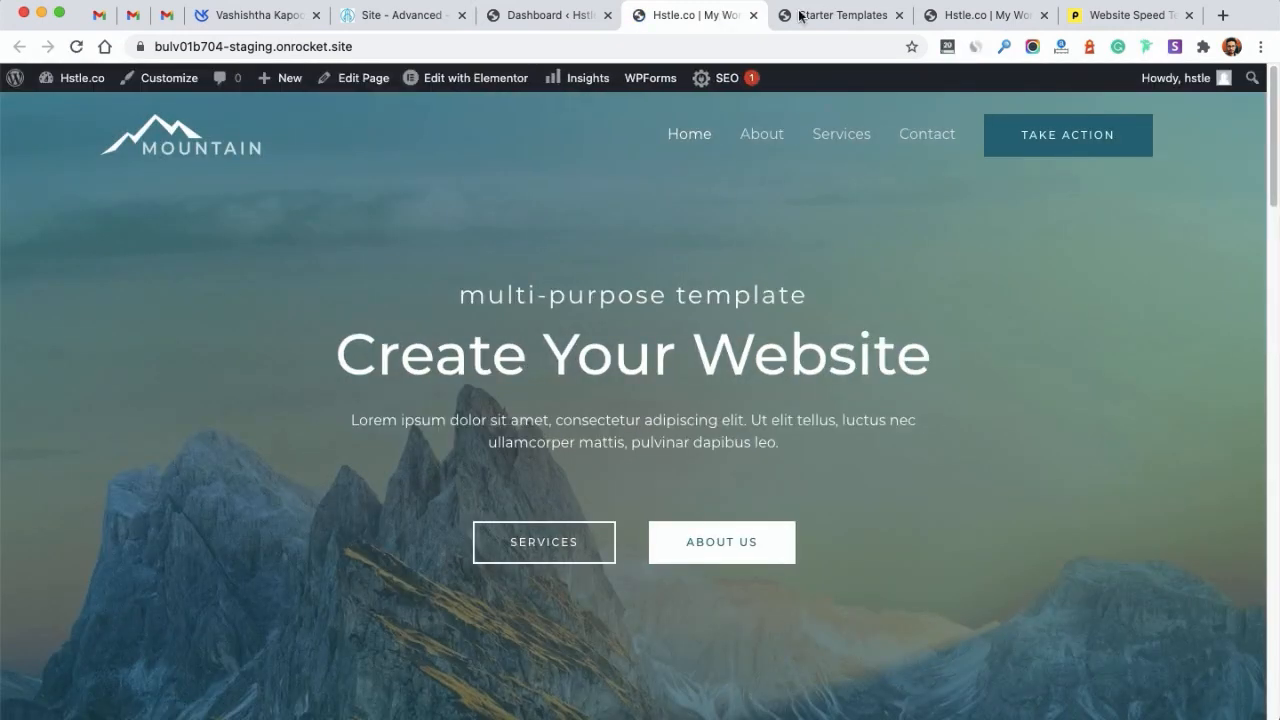
left_click(754, 15)
left_click(368, 28)
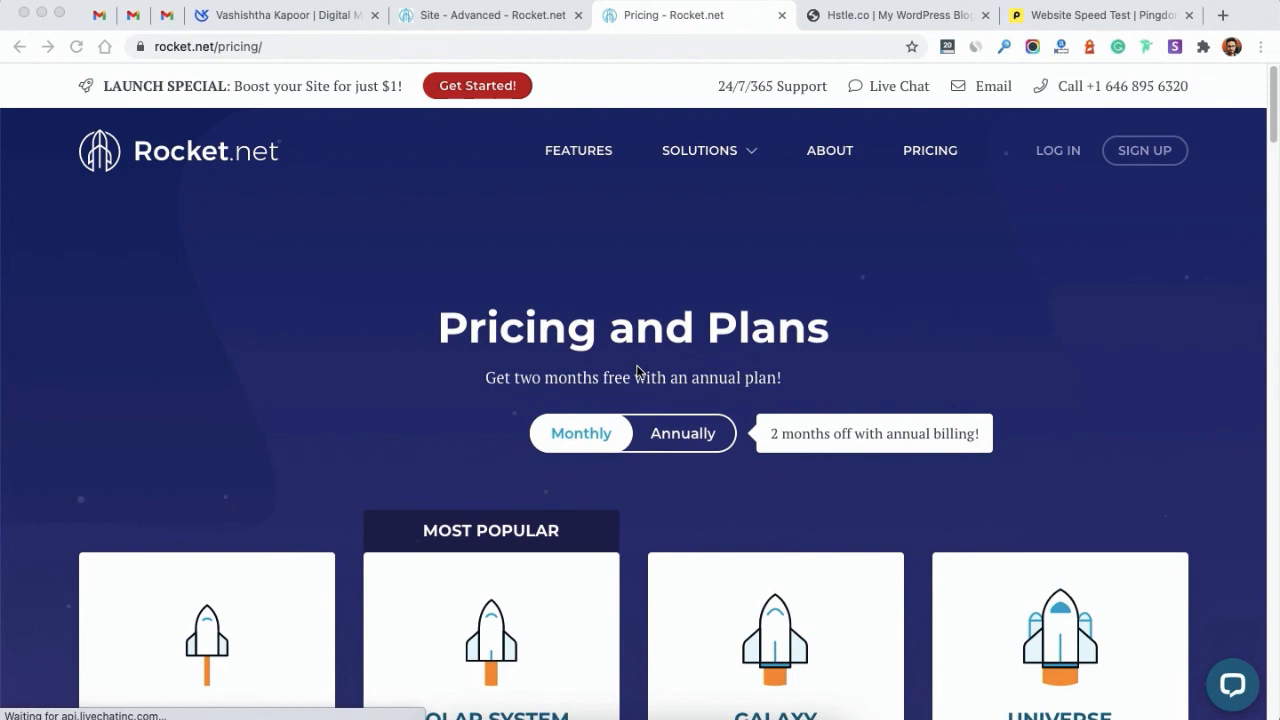
scroll(638, 371, "down", 3)
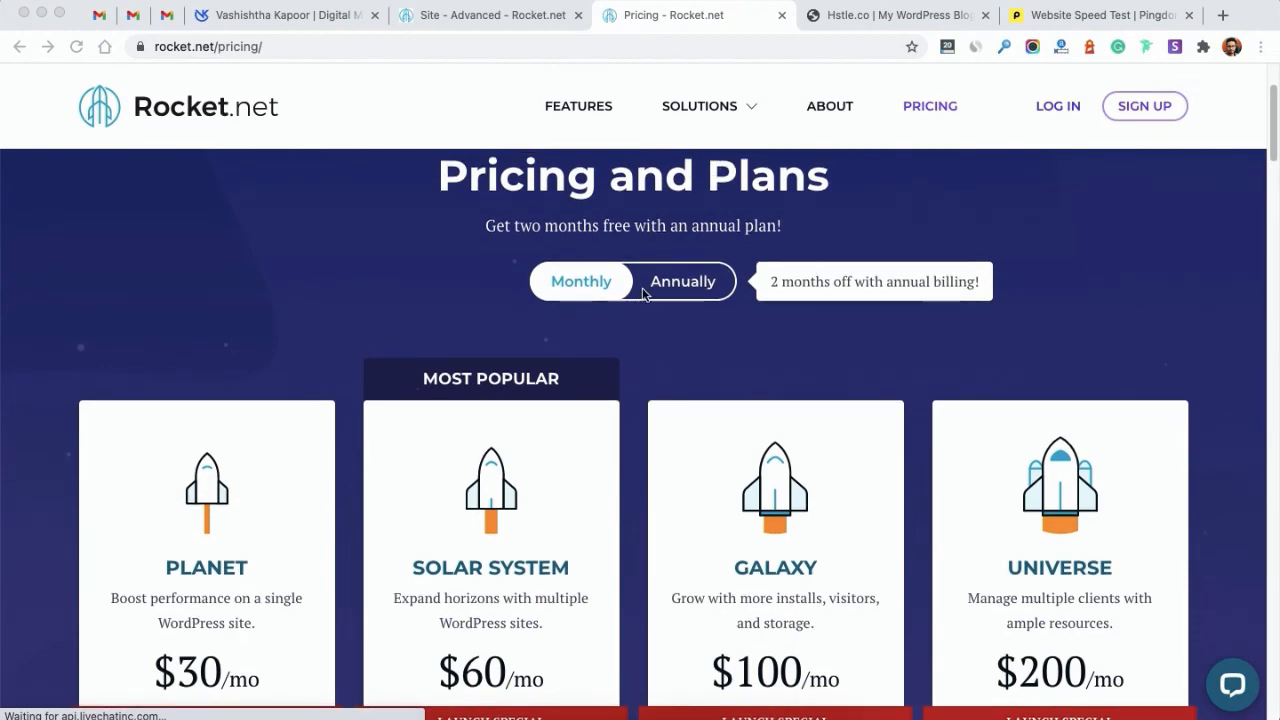
scroll(650, 295, "down", 3)
scroll(657, 298, "up", 1)
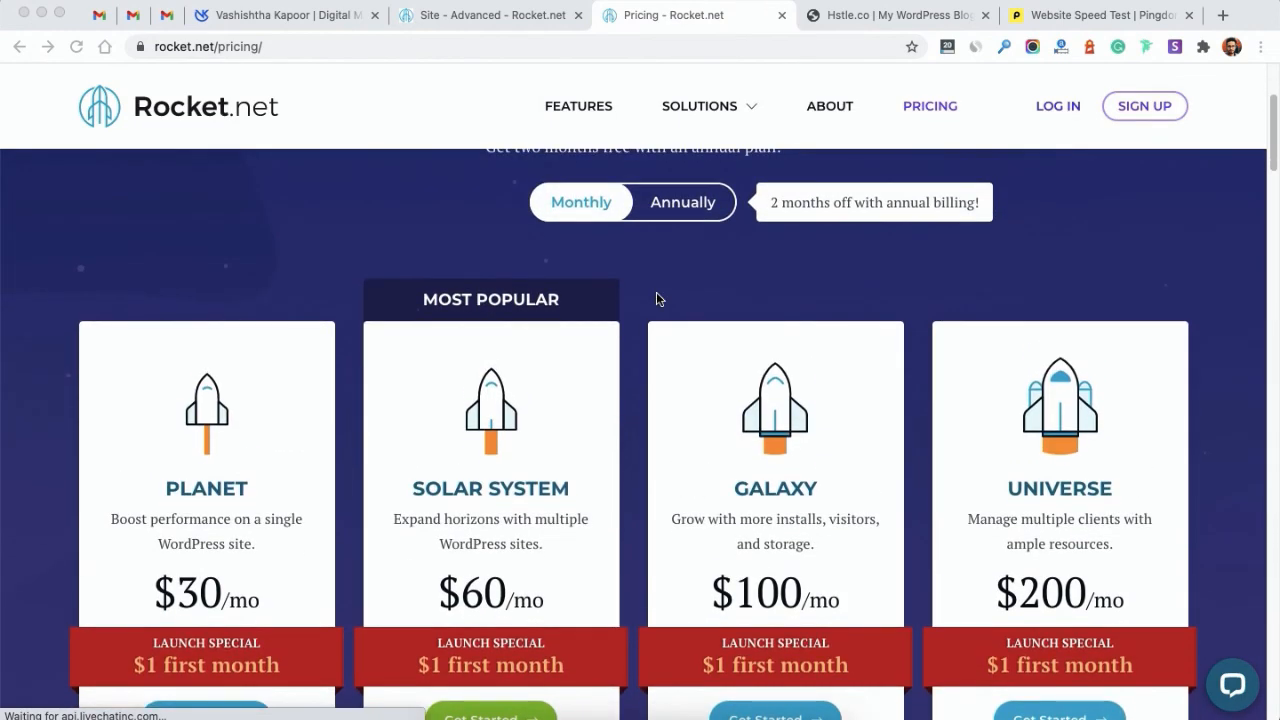
scroll(657, 298, "down", 3)
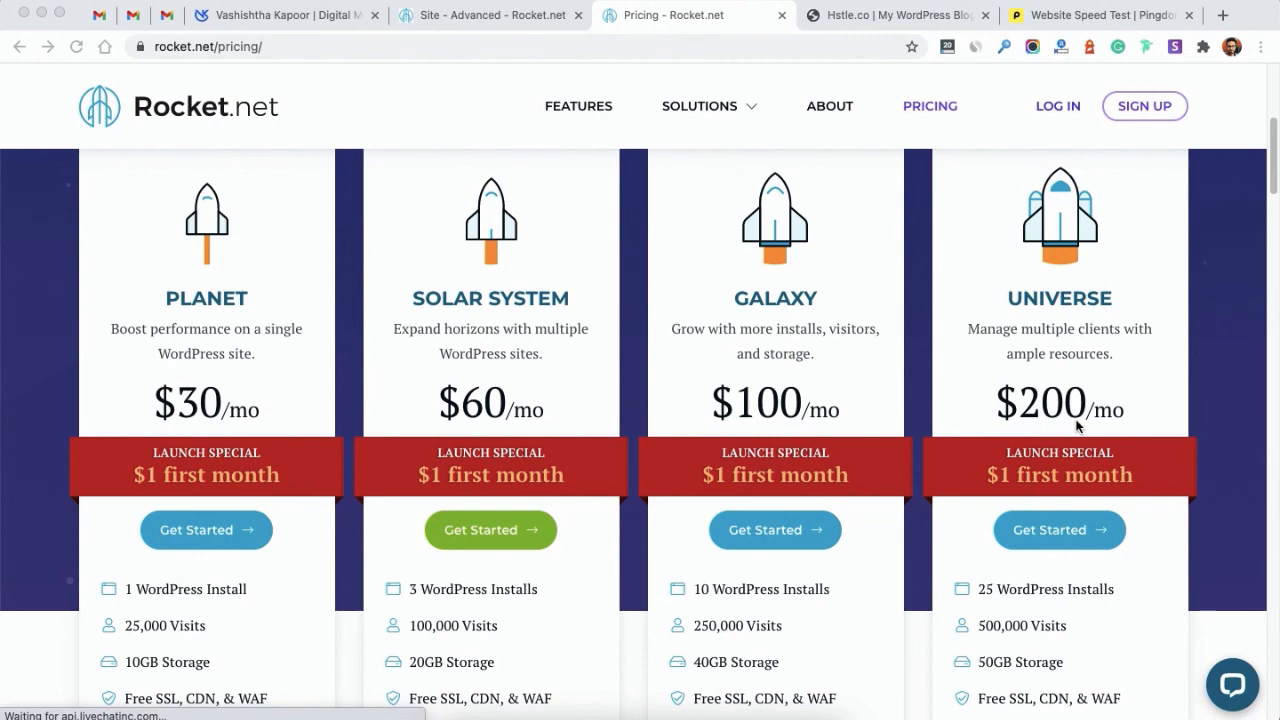
scroll(1076, 426, "down", 5)
scroll(1076, 426, "down", 4)
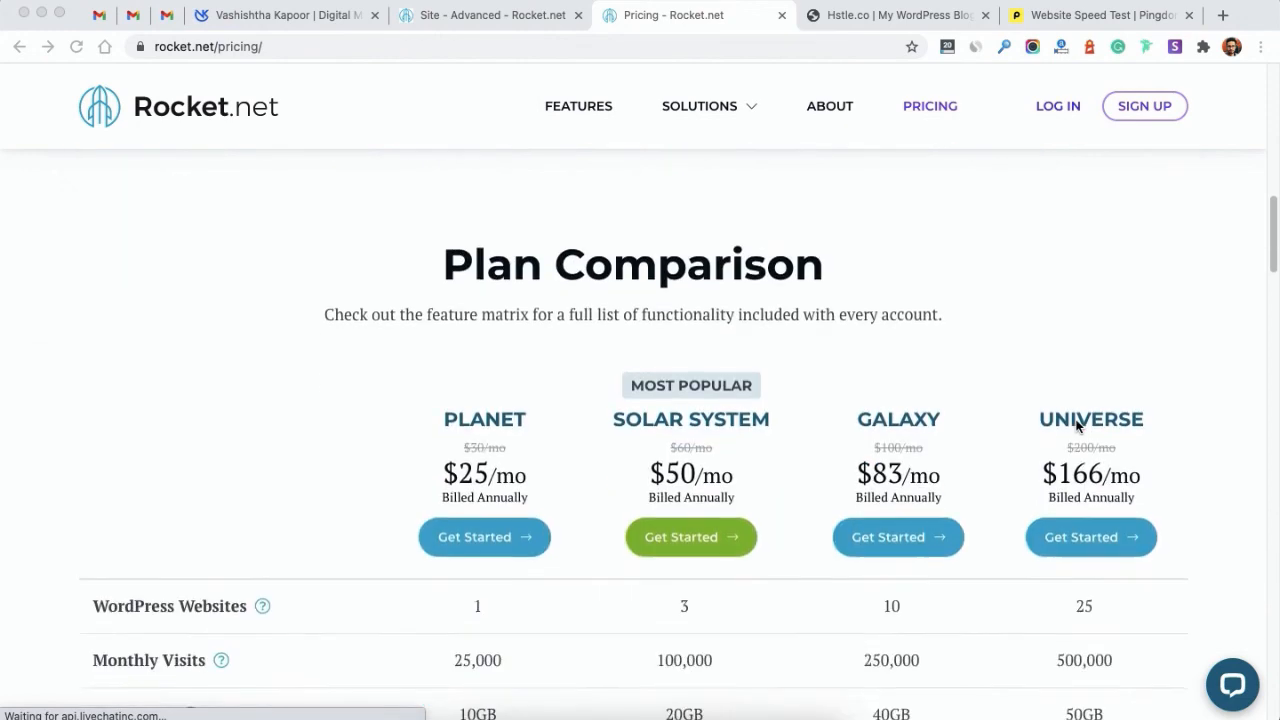
scroll(1076, 426, "up", 2)
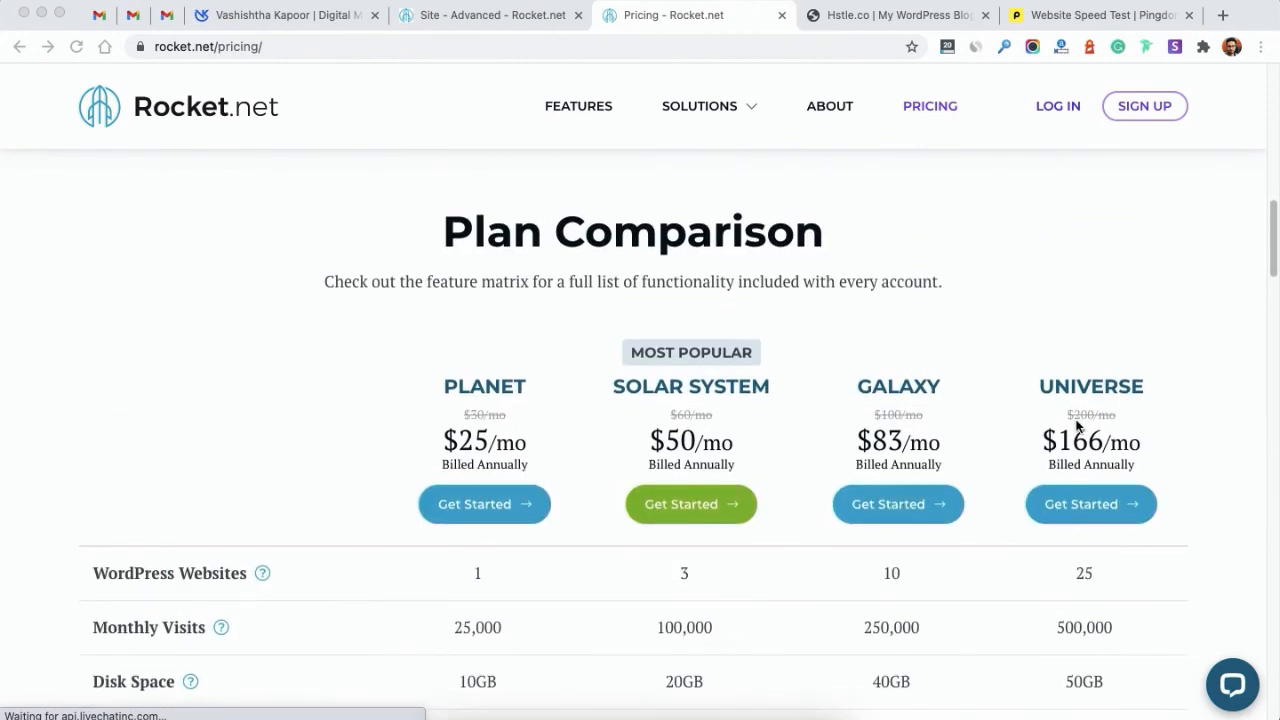
scroll(1076, 426, "down", 5)
scroll(1076, 426, "up", 3)
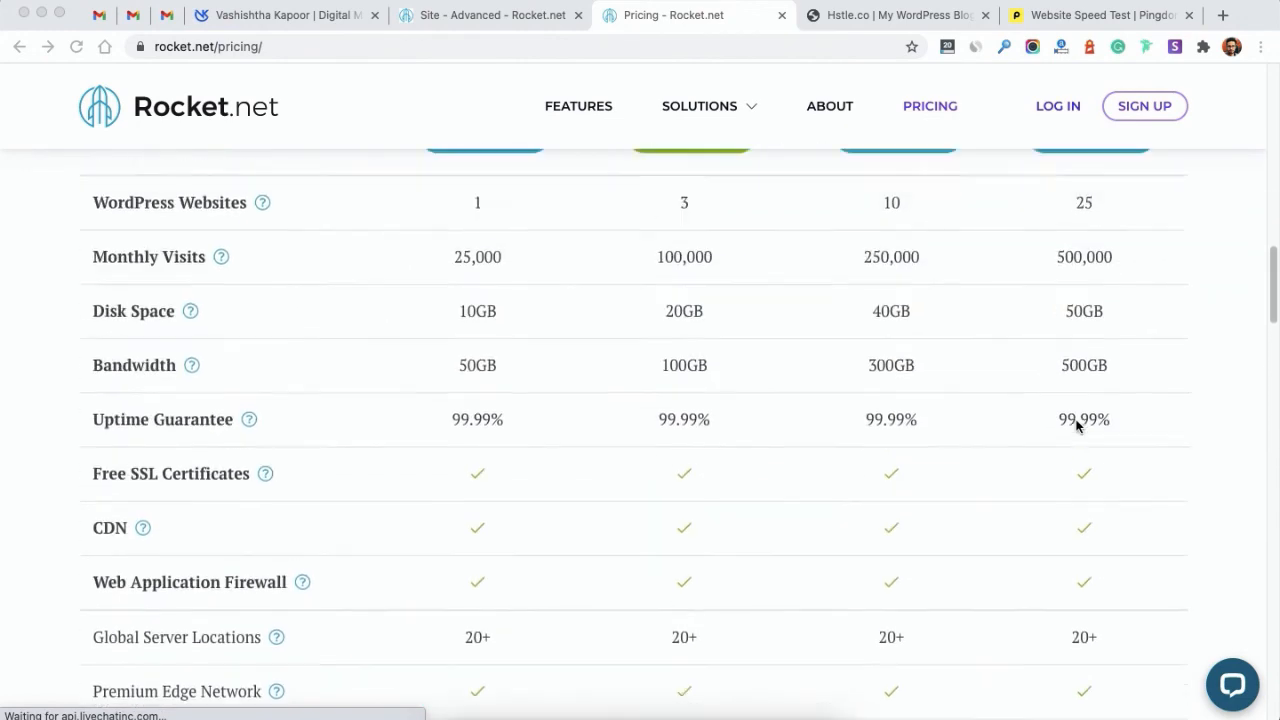
scroll(1076, 426, "up", 1)
scroll(1076, 426, "down", 1)
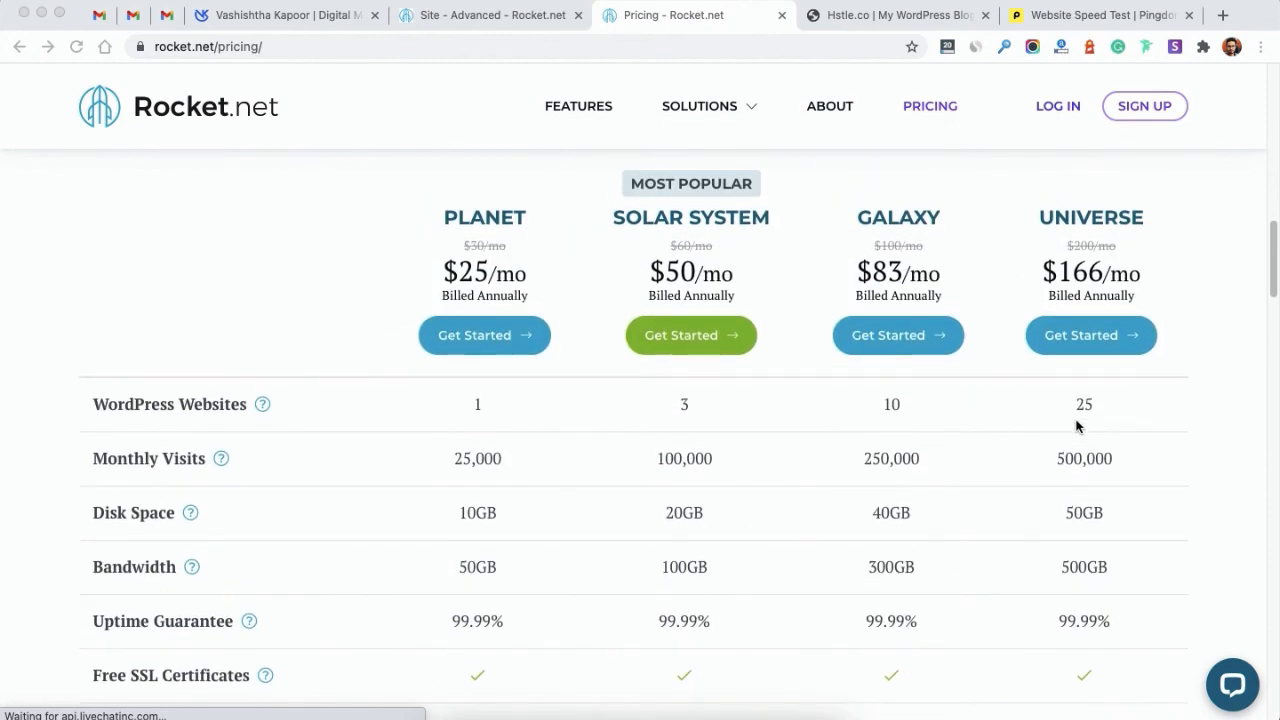